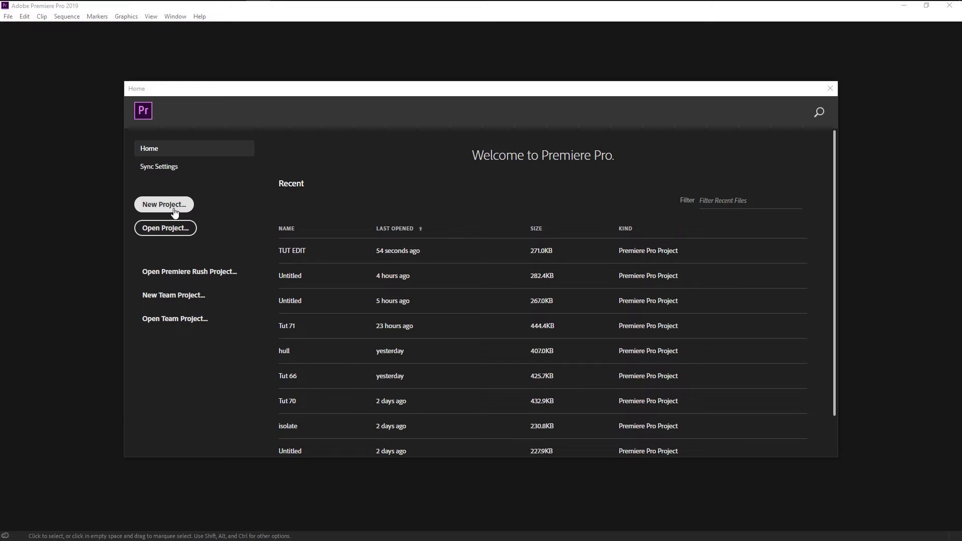
# Create a new project named 'conjuring'.
pyautogui.click(174, 210)
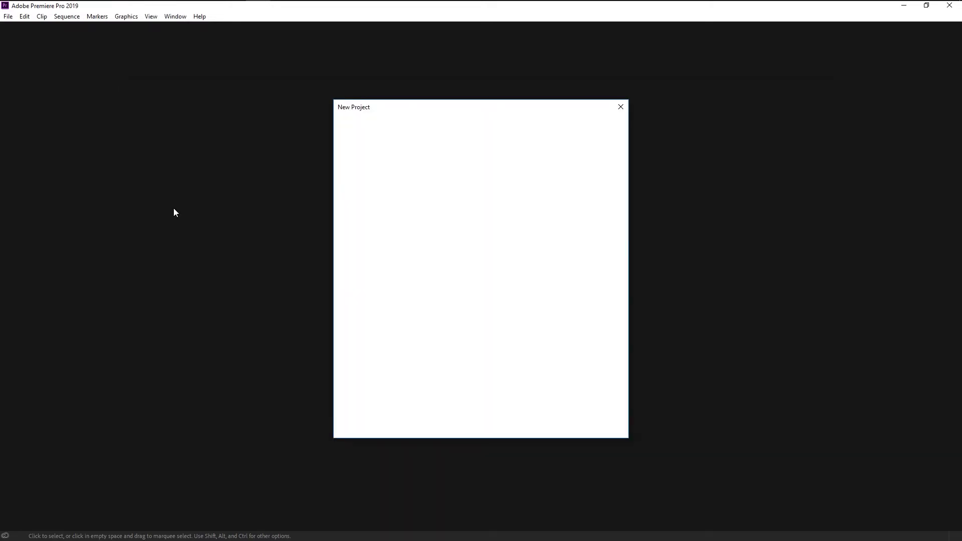
pyautogui.write('conjuri')
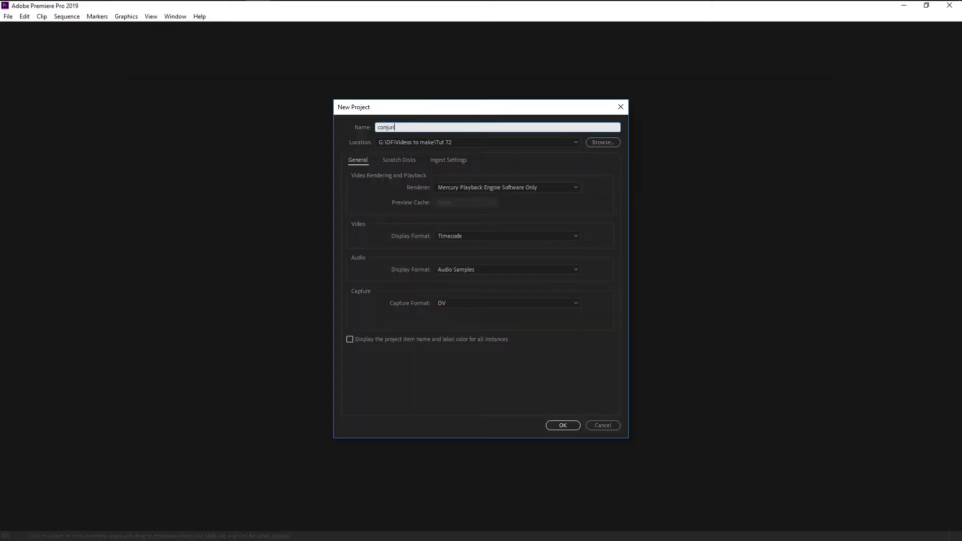
pyautogui.write('ng')
pyautogui.press('Return')
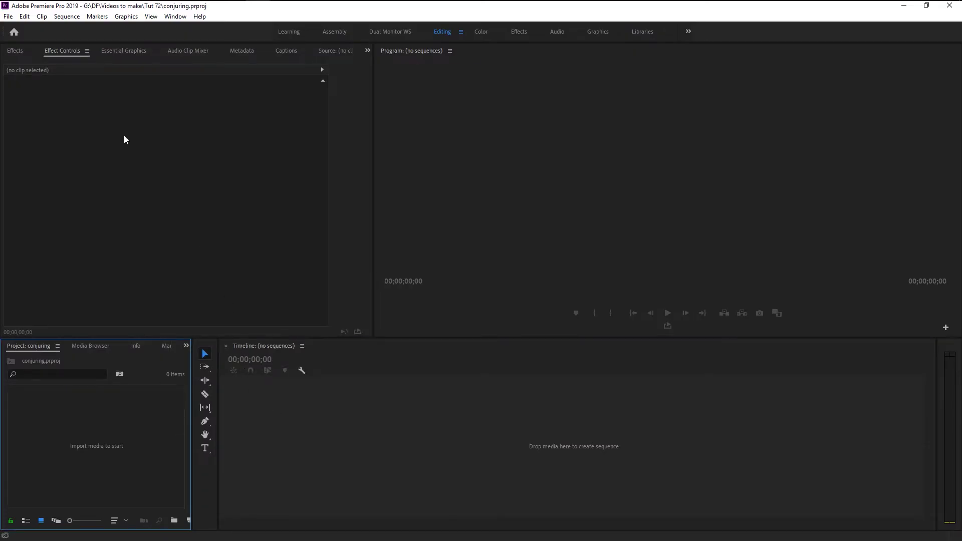
# Import intro stock.mp4 and outro stock.mp4 from File Explorer into the Project panel.
pyautogui.click(120, 4)
pyautogui.moveTo(345, 140); pyautogui.dragTo(145, 432)
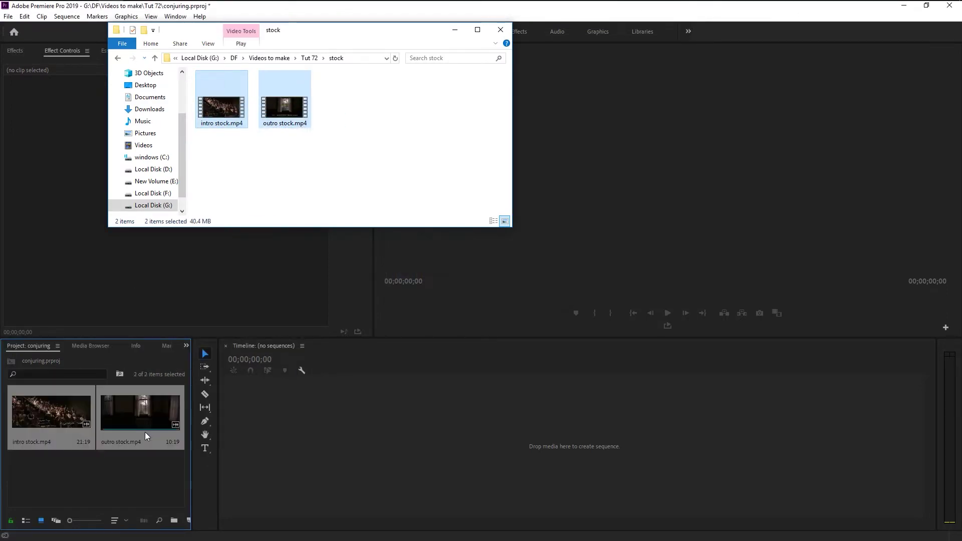
pyautogui.click(455, 29)
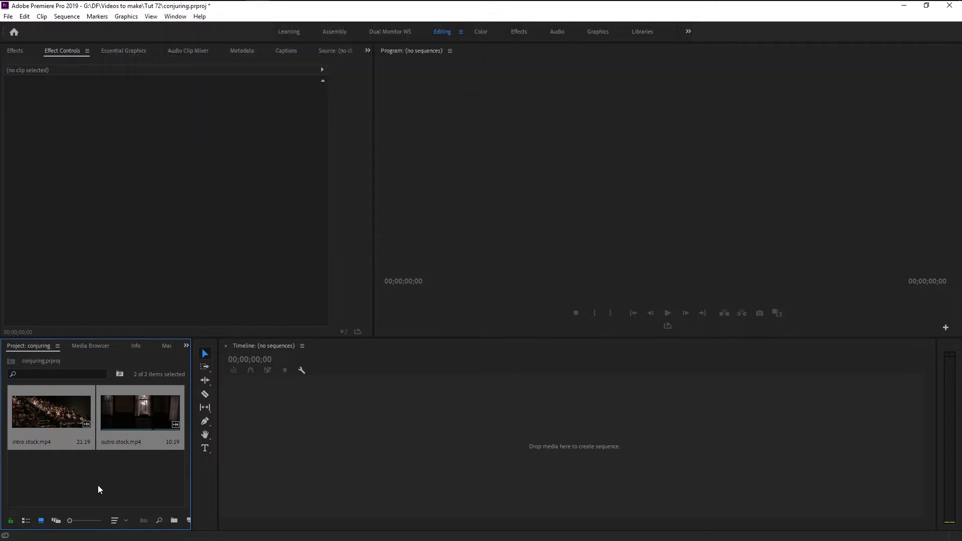
# Create a sequence from the intro stock clip.
pyautogui.click(97, 485)
pyautogui.click(39, 416)
pyautogui.moveTo(142, 404); pyautogui.dragTo(342, 449)
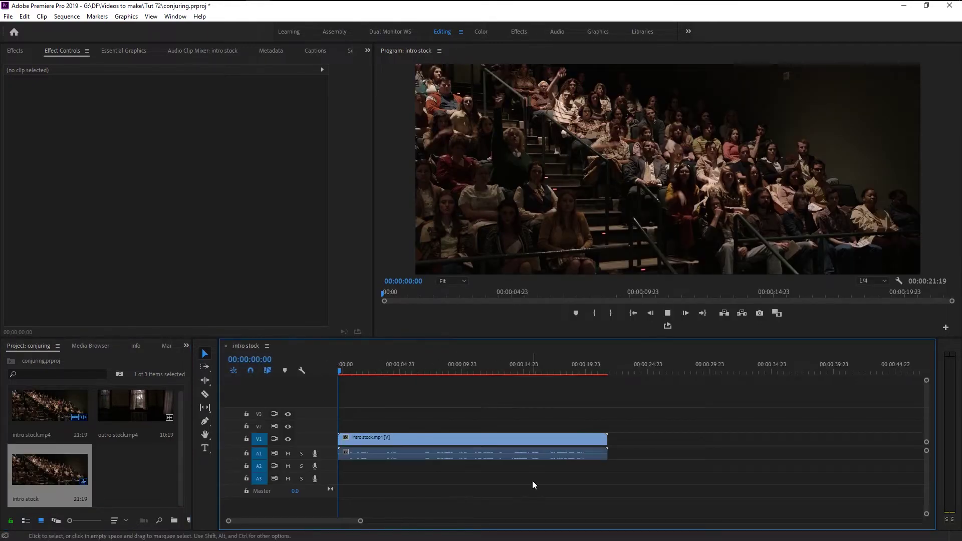
# Play the intro stock sequence, scrub to its final frames near 00:00:21:19, and select the clip.
pyautogui.press('space')
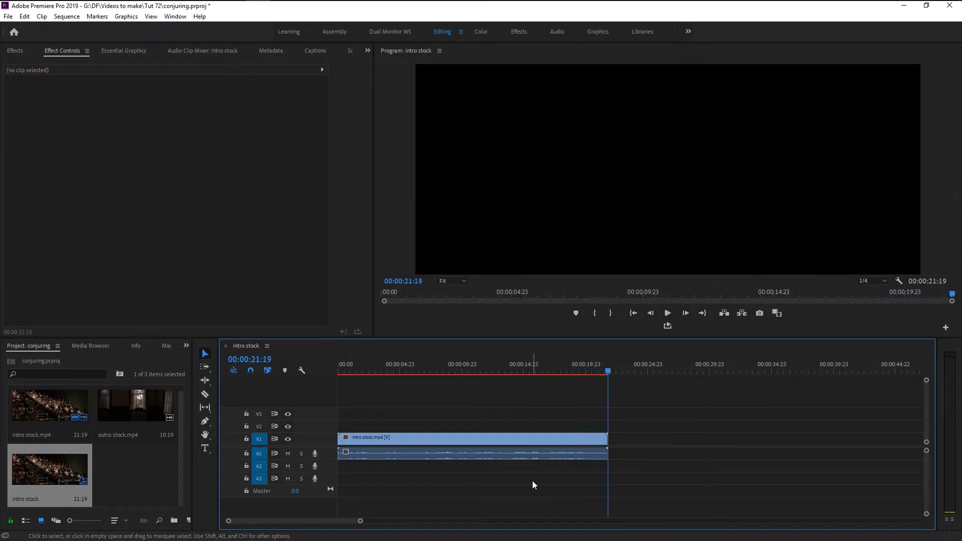
pyautogui.click(567, 362)
pyautogui.moveTo(567, 371); pyautogui.dragTo(606, 396)
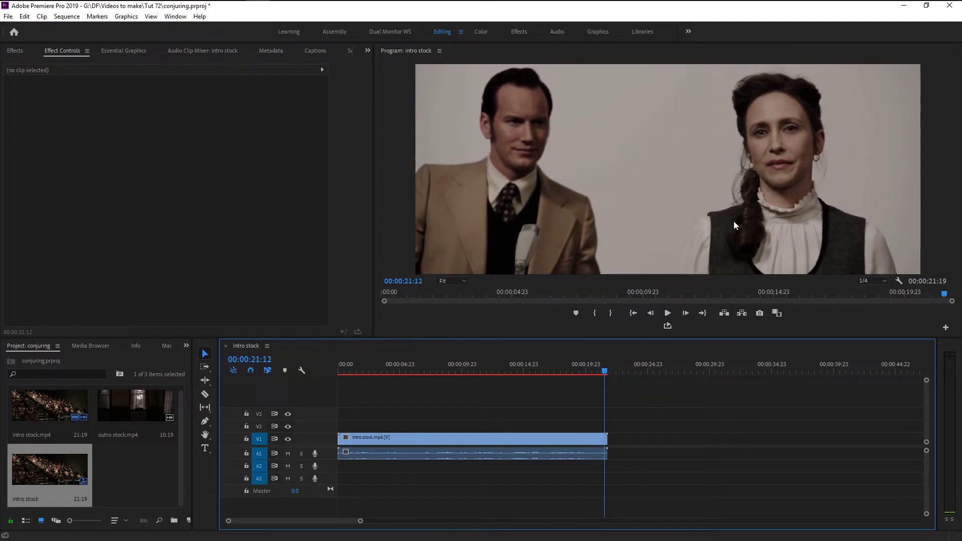
pyautogui.click(595, 441)
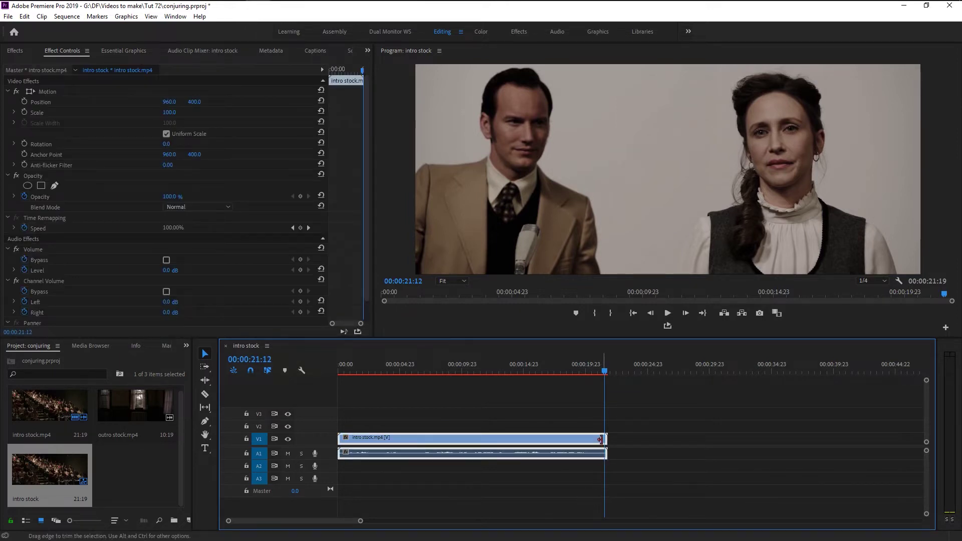
# Add a frame hold on the intro clip at its last frame, 21:13.
pyautogui.click(607, 372)
pyautogui.rightClick(598, 440)
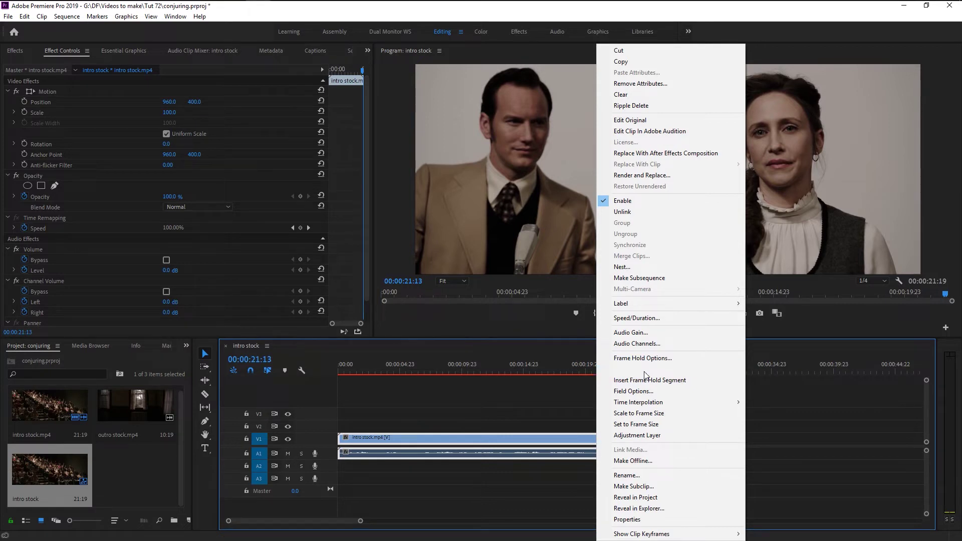
pyautogui.click(645, 371)
pyautogui.scroll(2, 628, 471)
pyautogui.scroll(5, 627, 471)
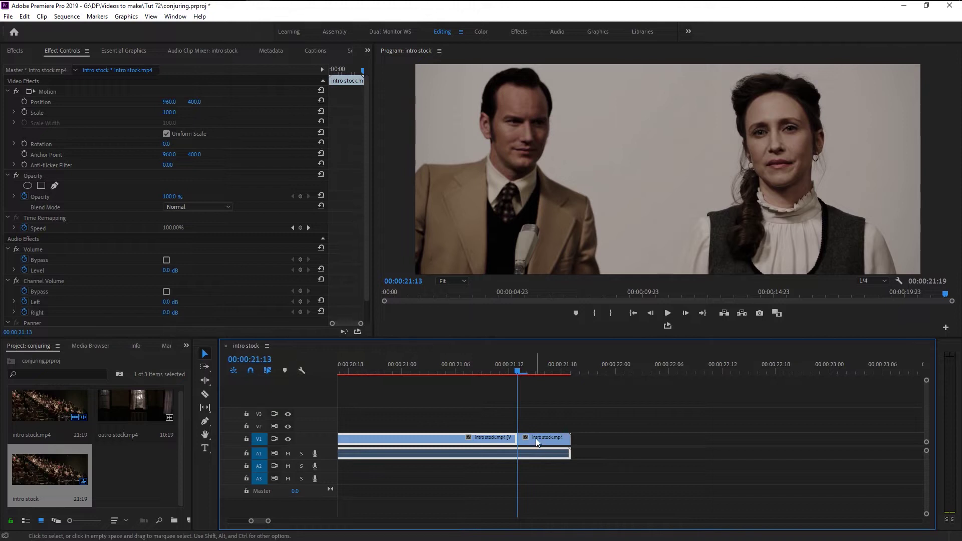
# Razor the A1 audio at the playhead and delete the piece after the freeze point.
pyautogui.click(205, 394)
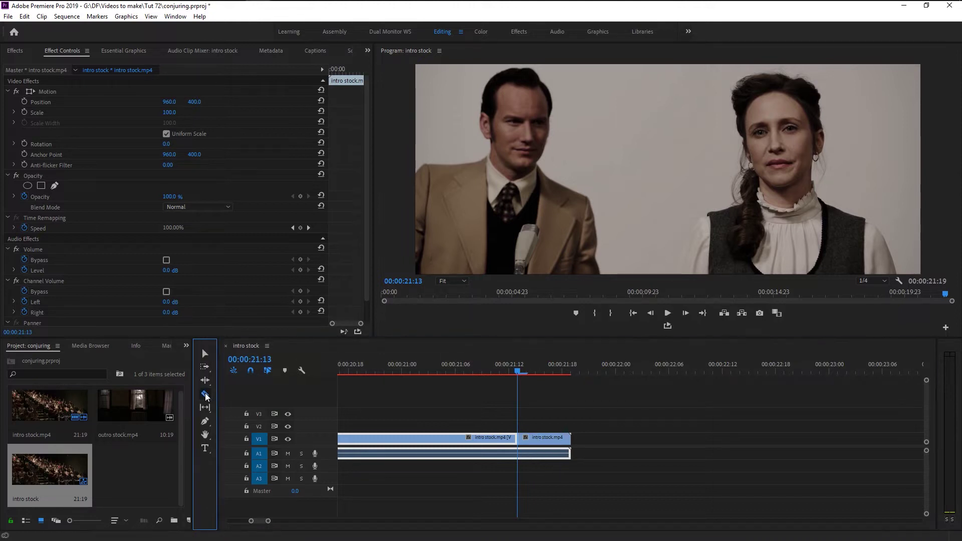
pyautogui.click(521, 456)
pyautogui.press('v')
pyautogui.click(534, 455)
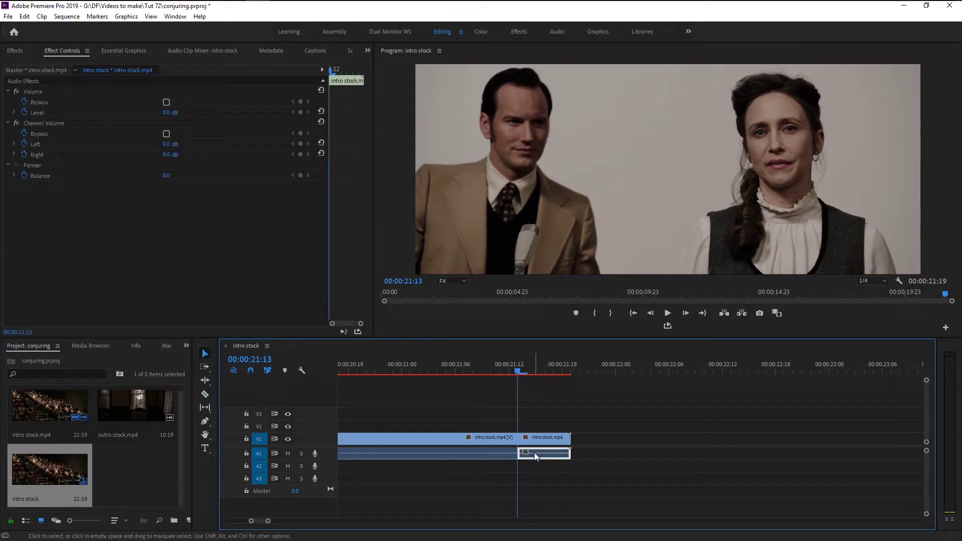
pyautogui.press('Delete')
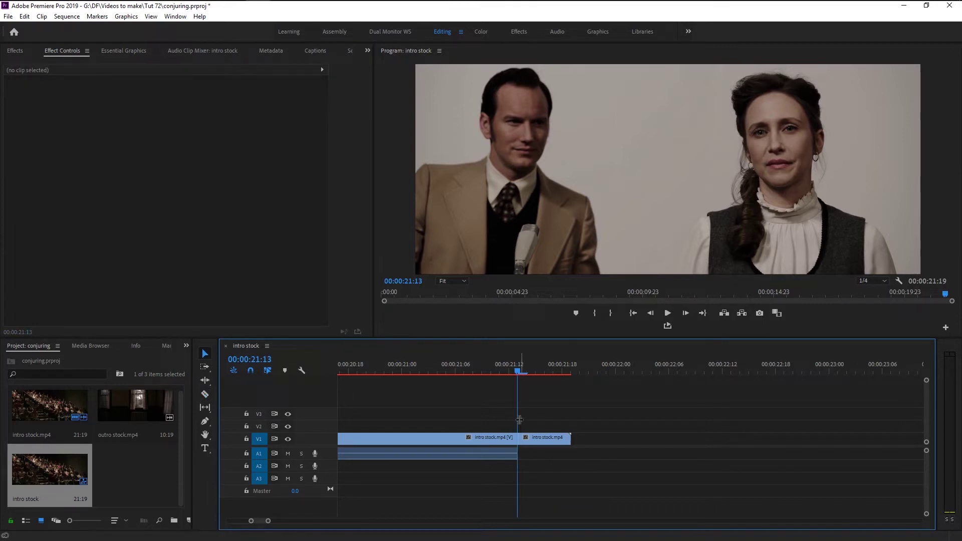
# Lengthen the held frame so the sequence runs to about 00:00:23:06.
pyautogui.moveTo(518, 371)
pyautogui.mouseDown()
pyautogui.moveTo(554, 371)
pyautogui.moveTo(536, 371)
pyautogui.mouseUp()
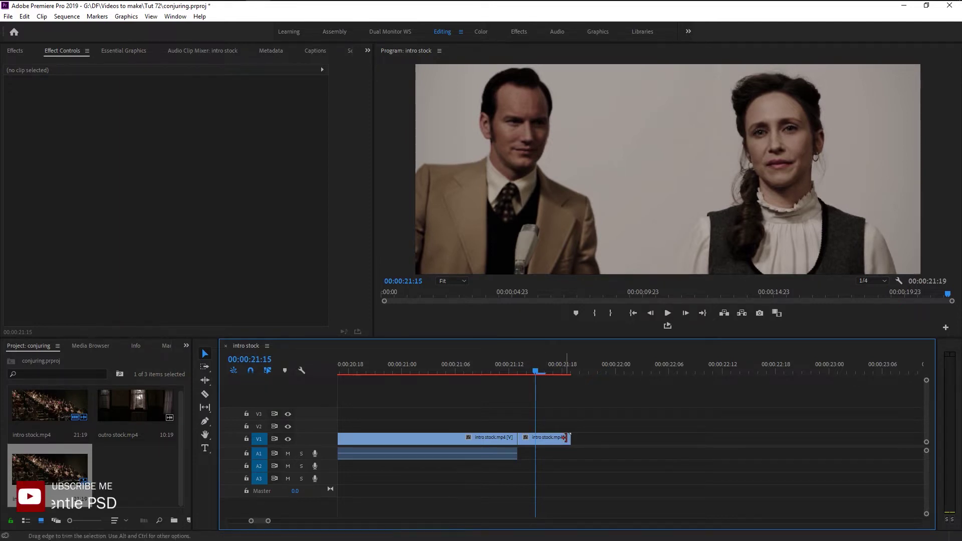
pyautogui.moveTo(567, 438); pyautogui.dragTo(818, 457)
pyautogui.moveTo(544, 372); pyautogui.dragTo(851, 401)
pyautogui.press('-')
pyautogui.press('-')
pyautogui.press('-')
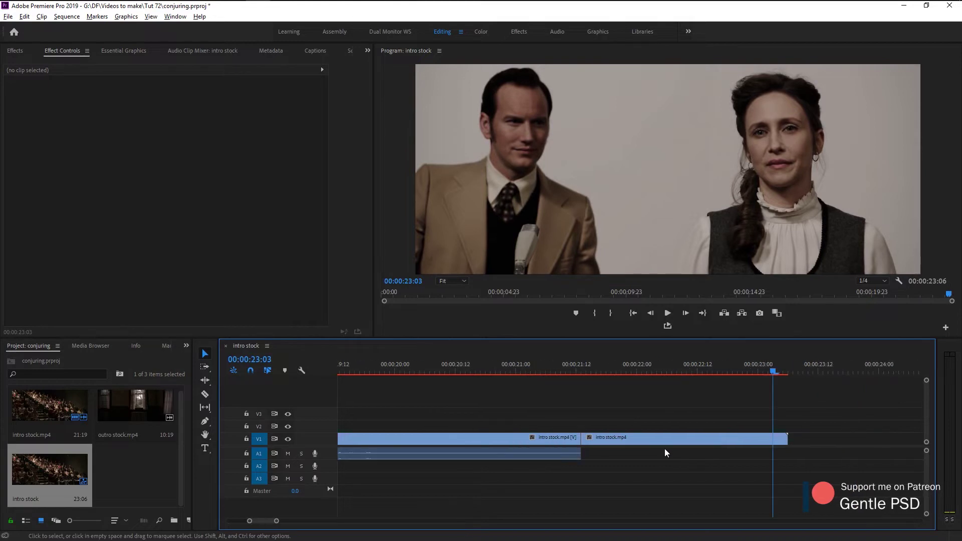
pyautogui.hotkey('ctrl', 'z')
pyautogui.moveTo(384, 365); pyautogui.dragTo(395, 365)
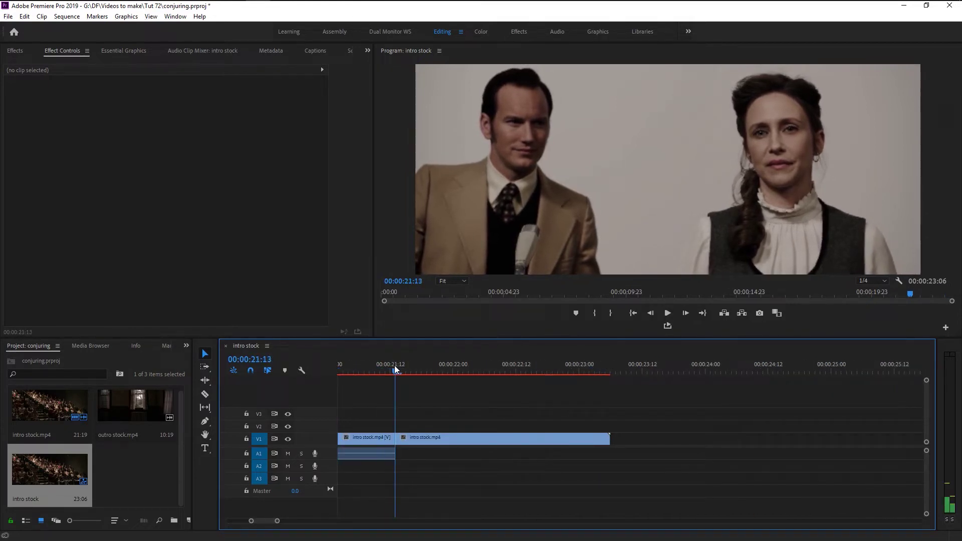
pyautogui.click(414, 440)
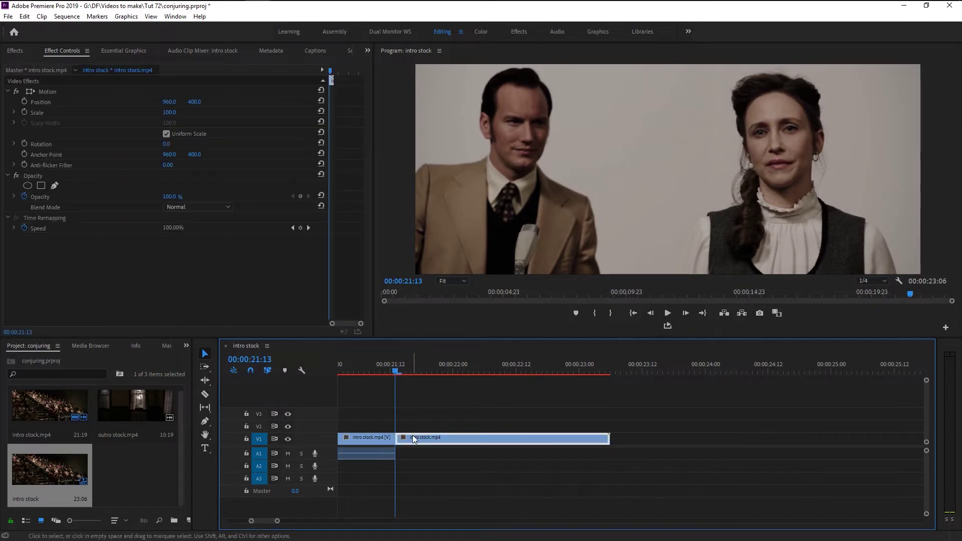
# Apply the Monochrome Faded preset, found by searching 'mono', to the held frame clip.
pyautogui.moveTo(330, 325); pyautogui.dragTo(237, 323)
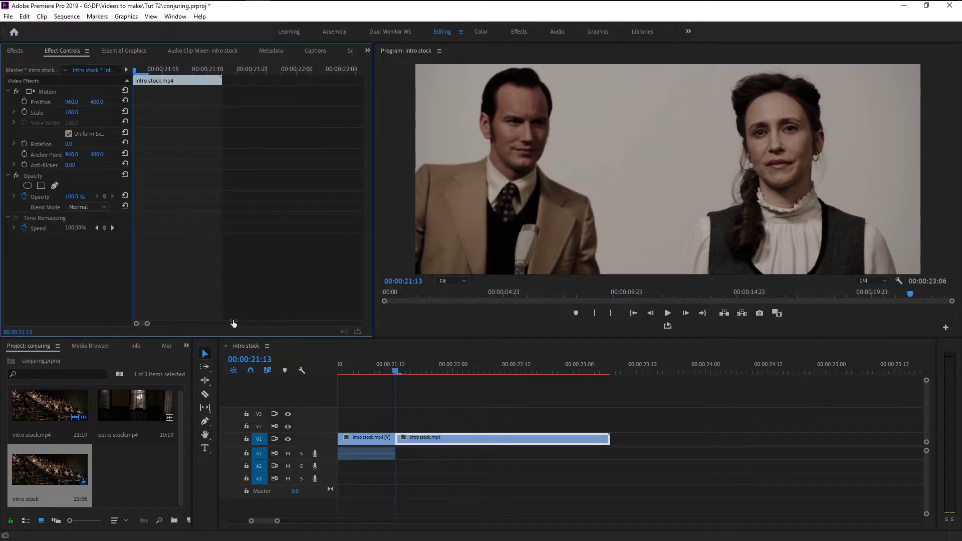
pyautogui.click(19, 52)
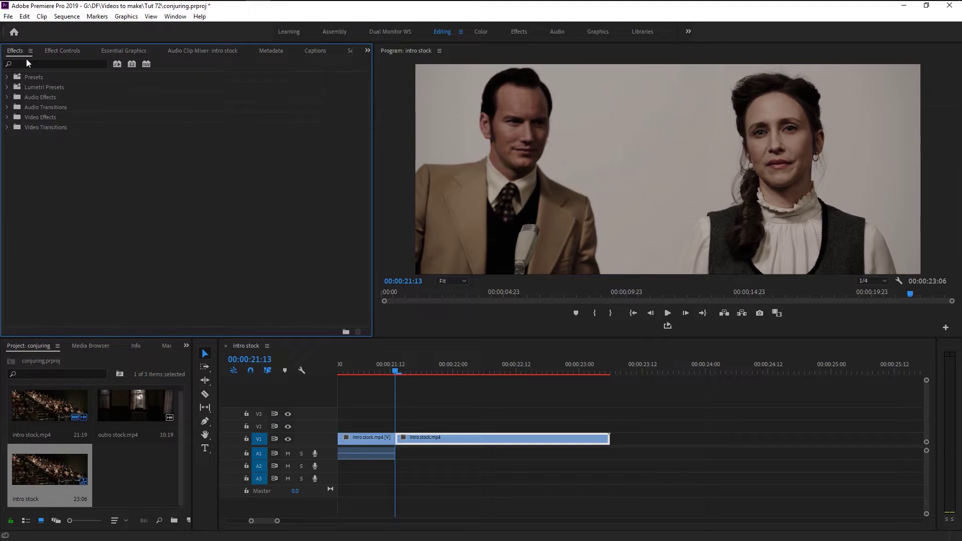
pyautogui.click(33, 62)
pyautogui.write('monoch')
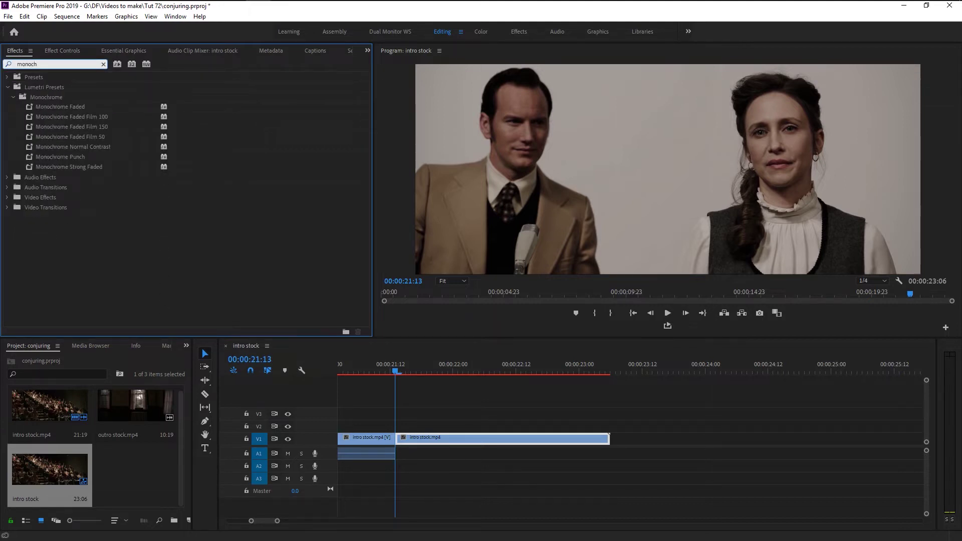
pyautogui.click(61, 106)
pyautogui.moveTo(64, 113); pyautogui.dragTo(417, 442)
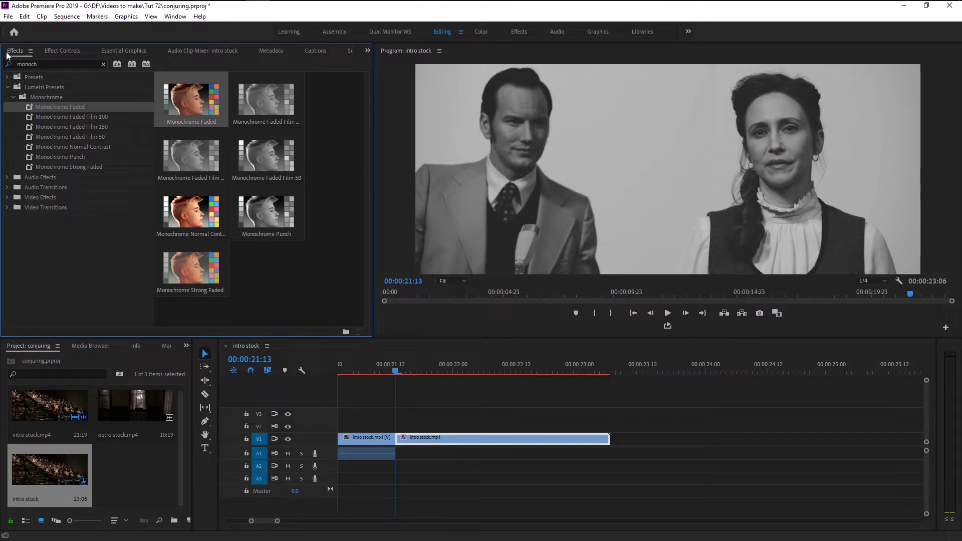
# Keyframe Lumetri Creative Intensity from 0 at 21:13 to a higher value at 22:00.
pyautogui.click(63, 50)
pyautogui.scroll(-1, 155, 243)
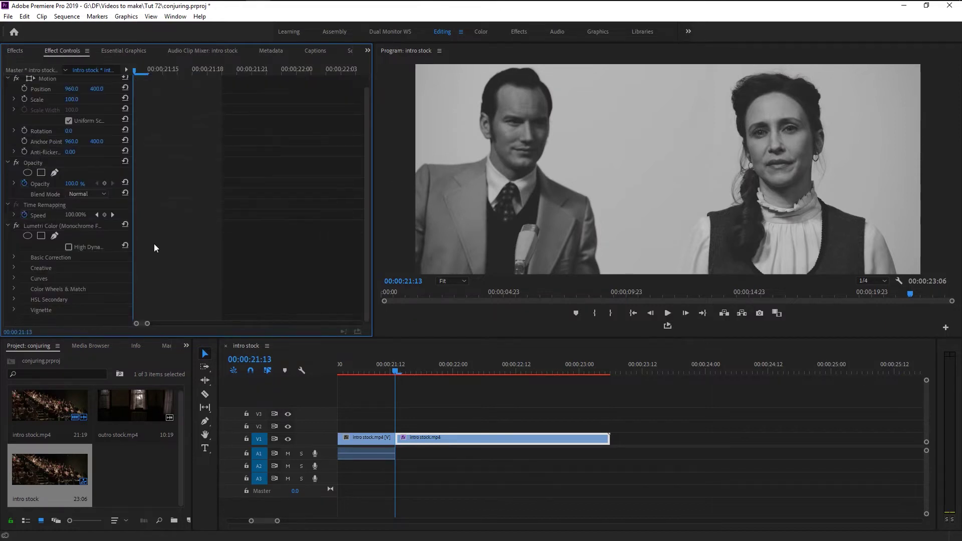
pyautogui.click(14, 268)
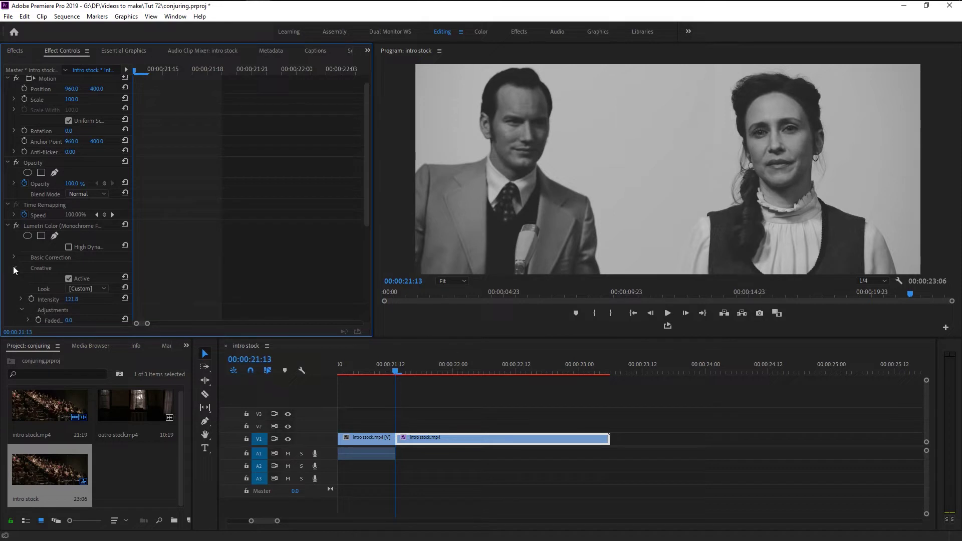
pyautogui.scroll(-3, 17, 290)
pyautogui.scroll(-1, 17, 290)
pyautogui.click(31, 231)
pyautogui.moveTo(72, 231); pyautogui.dragTo(40, 230)
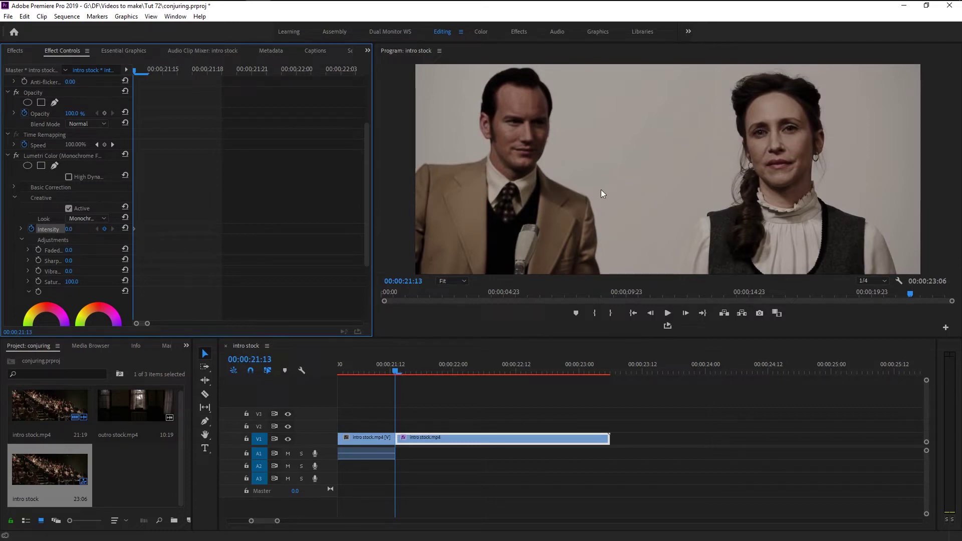
pyautogui.scroll(4, 398, 421)
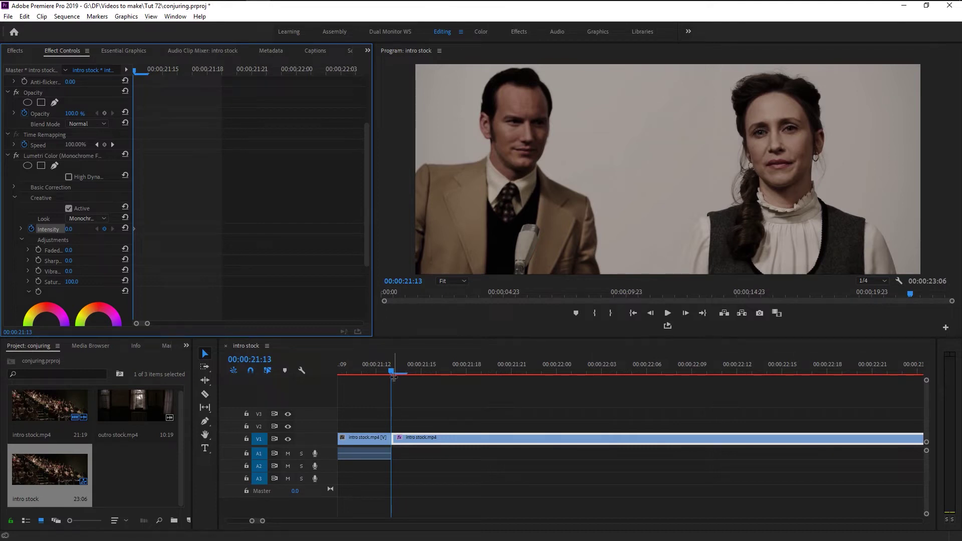
pyautogui.moveTo(392, 373); pyautogui.dragTo(557, 395)
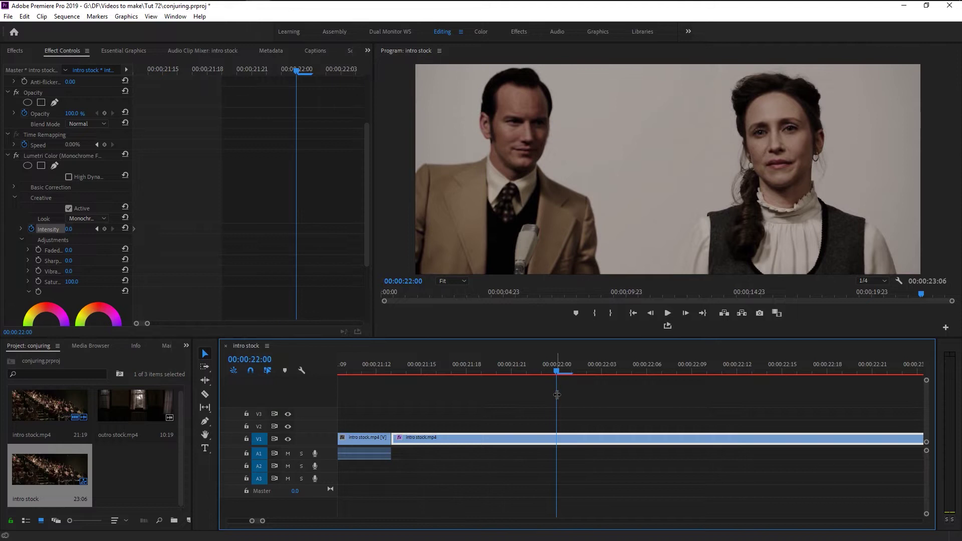
pyautogui.click(71, 231)
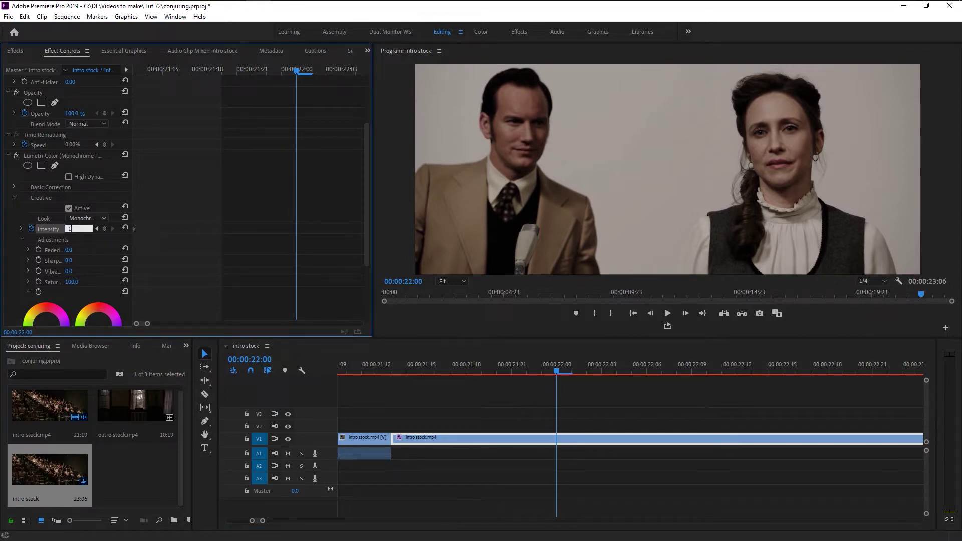
pyautogui.press('Return')
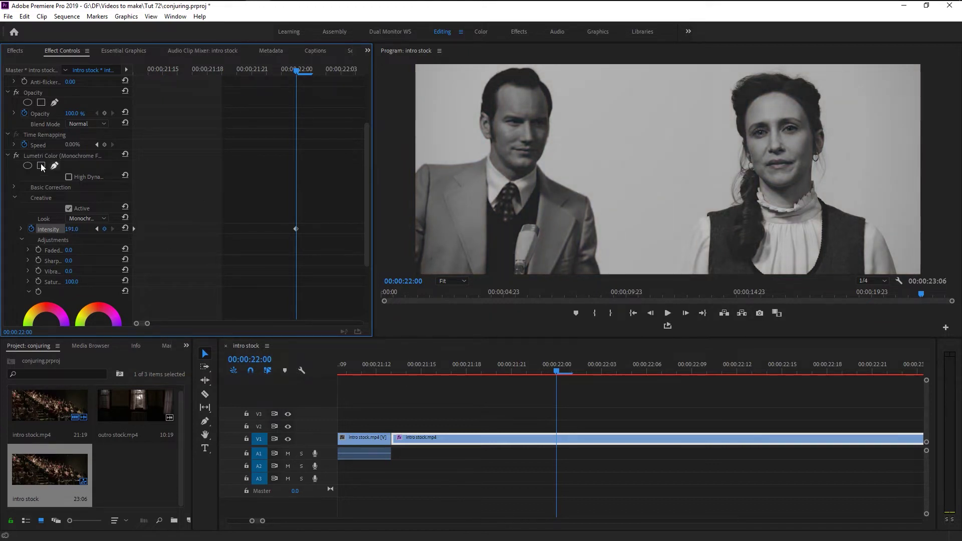
pyautogui.click(9, 157)
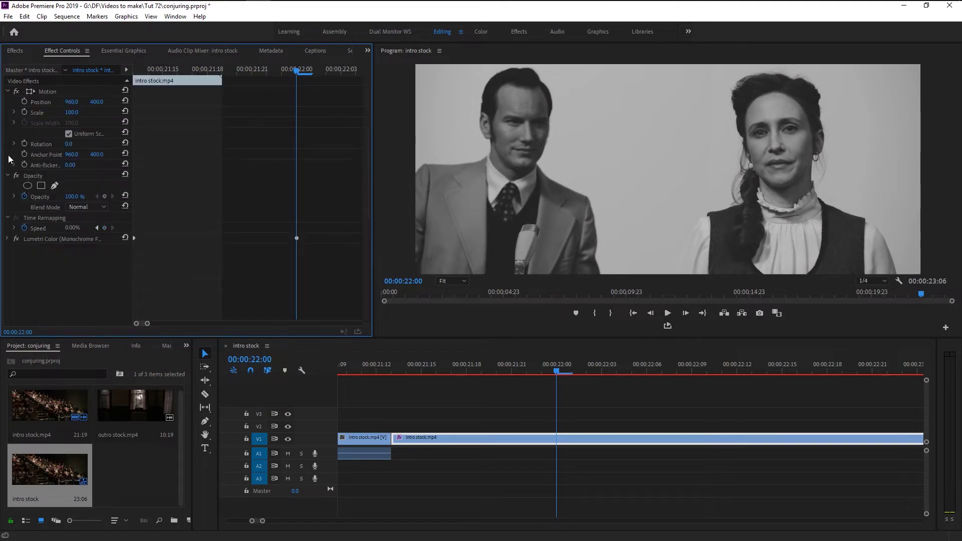
# Apply Brightness & Contrast, found by searching 'contra', to the held frame clip.
pyautogui.click(25, 54)
pyautogui.click(104, 65)
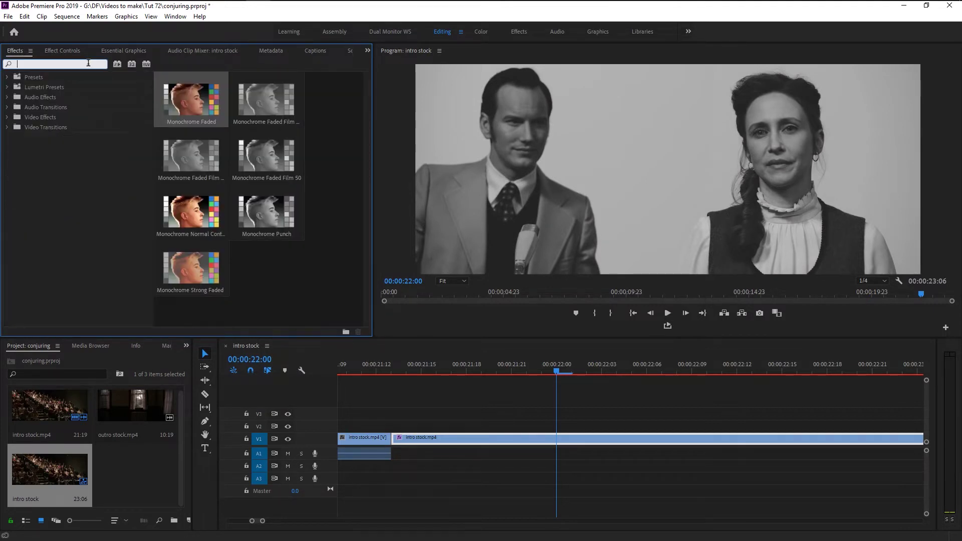
pyautogui.write('contra')
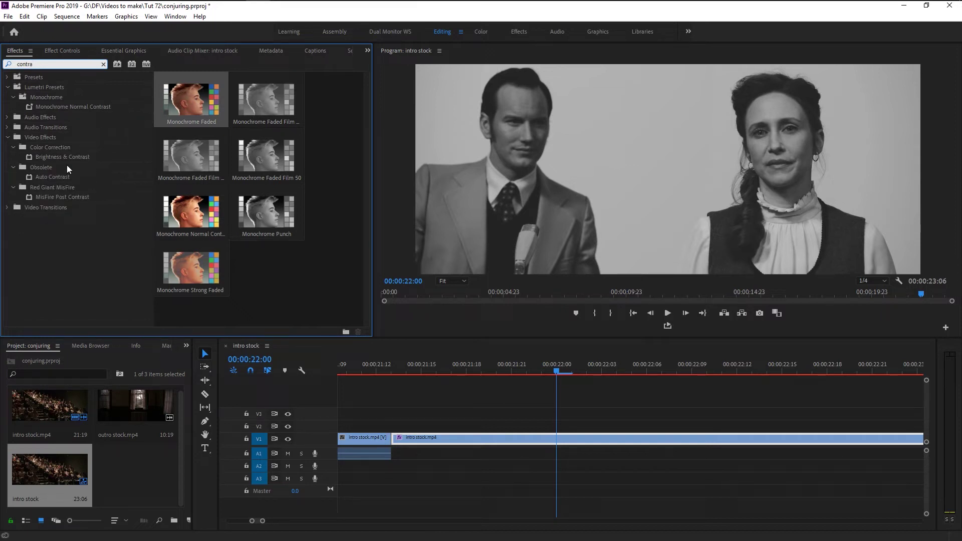
pyautogui.moveTo(64, 156); pyautogui.dragTo(451, 438)
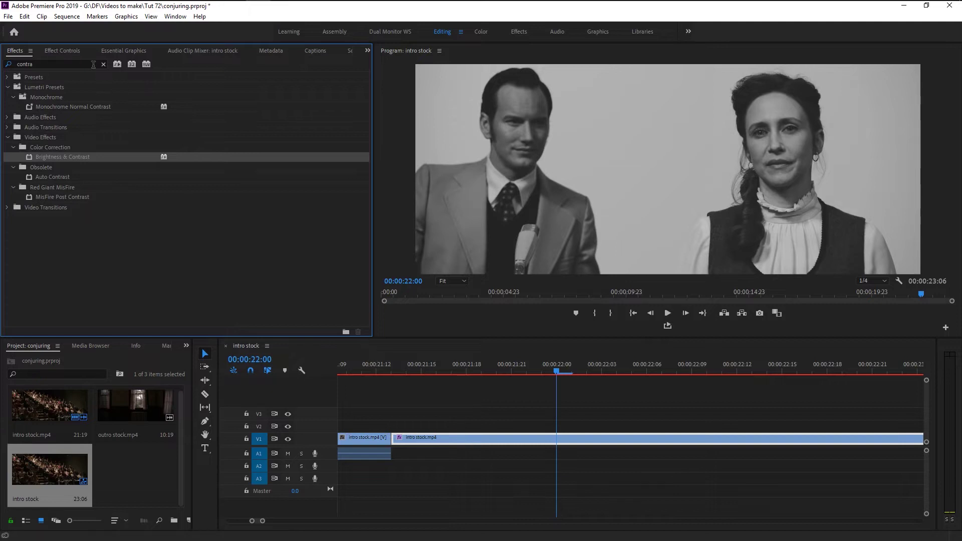
# Keyframe Brightness from 0 at 21:13 up to 41 at 00:00:22:00.
pyautogui.click(62, 50)
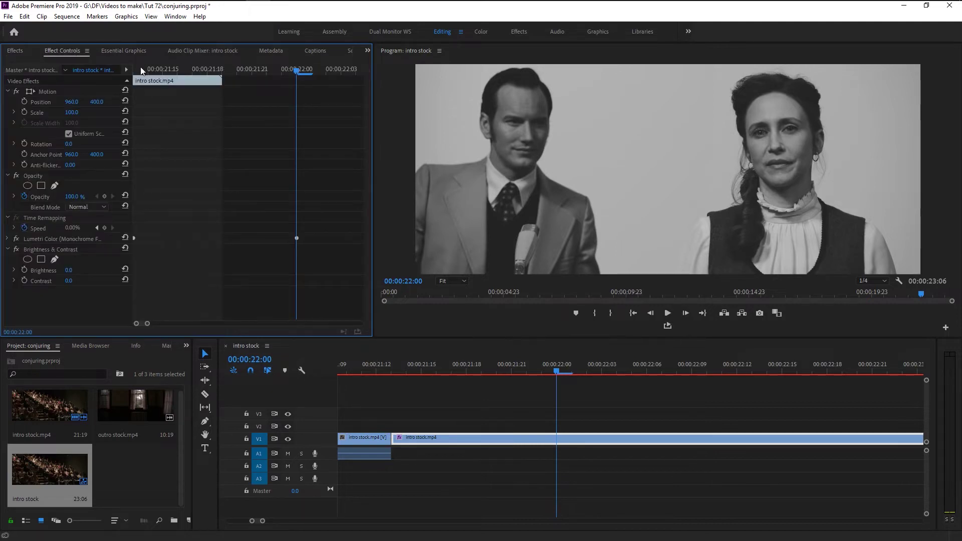
pyautogui.moveTo(141, 70); pyautogui.dragTo(128, 68)
pyautogui.click(24, 270)
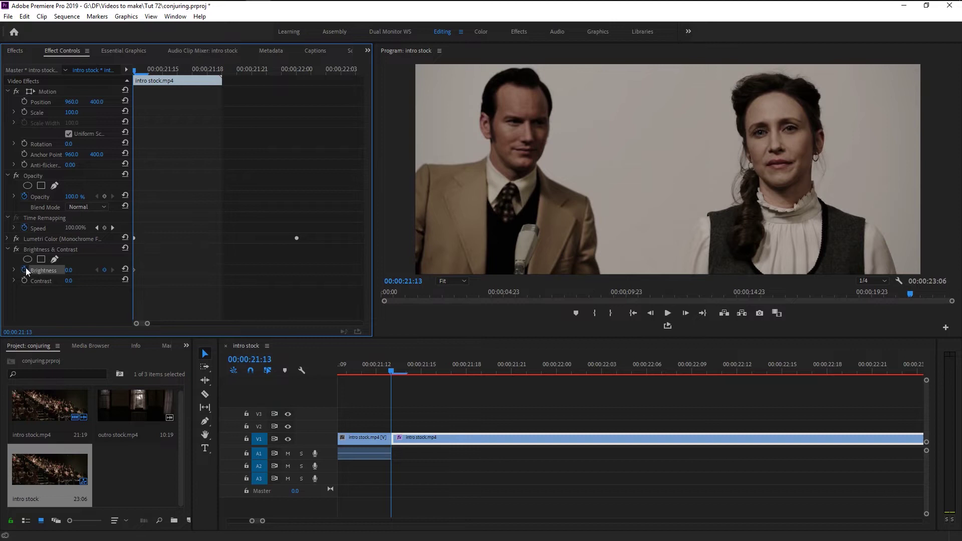
pyautogui.click(296, 62)
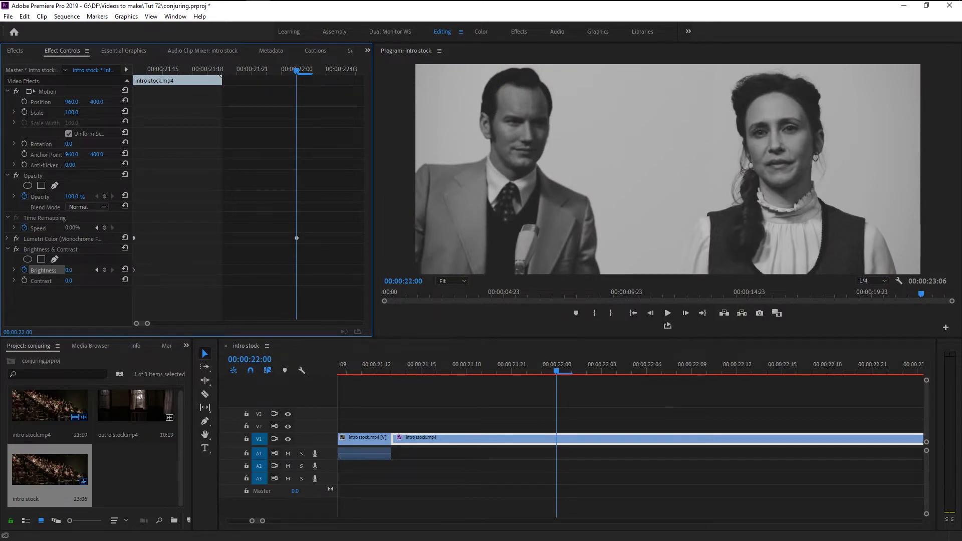
pyautogui.moveTo(70, 270); pyautogui.dragTo(101, 279)
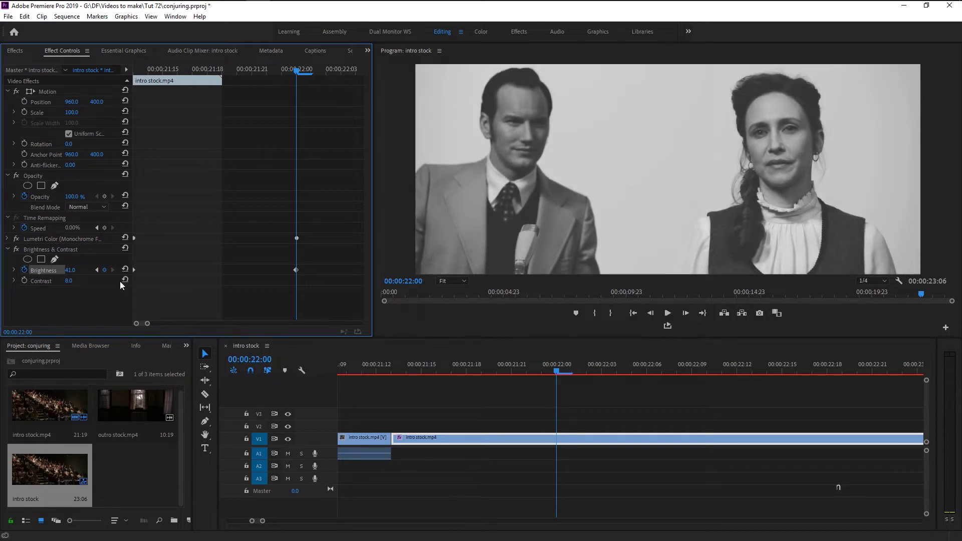
# Keyframe Contrast at 8 at 22:00 and 0 at the clip start, 21:13.
pyautogui.click(24, 280)
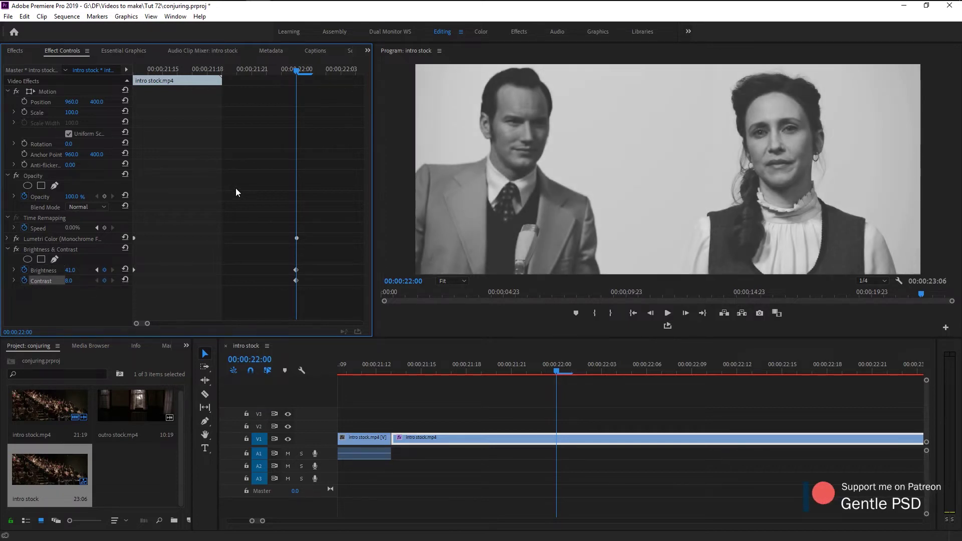
pyautogui.click(142, 71)
pyautogui.click(72, 279)
pyautogui.write('0')
pyautogui.press('Return')
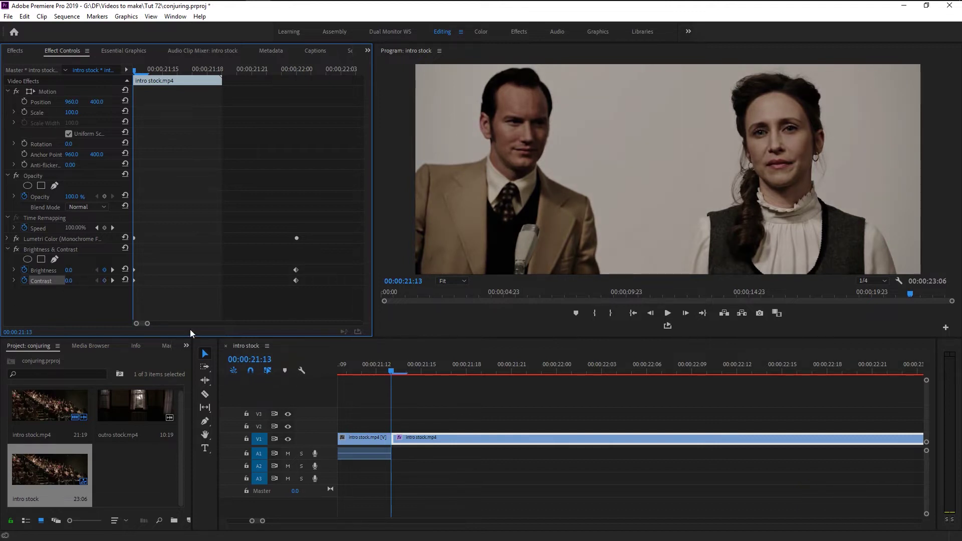
pyautogui.click(387, 372)
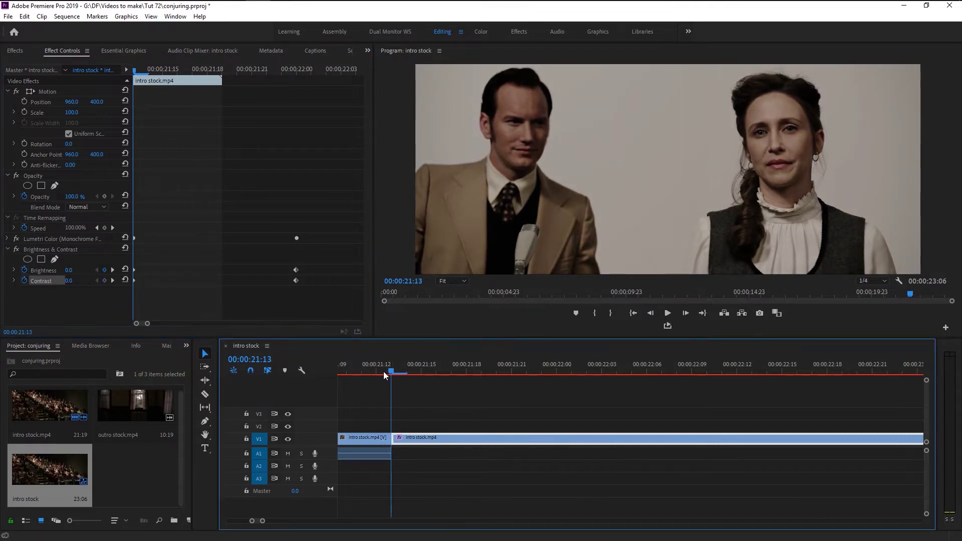
# Play back the brightness and monochrome fade and check the keyframes at 22:00.
pyautogui.press('Left')
pyautogui.press('Left')
pyautogui.press('Left')
pyautogui.press('Left')
pyautogui.press('Left')
pyautogui.press('Left')
pyautogui.press('Left')
pyautogui.press('-')
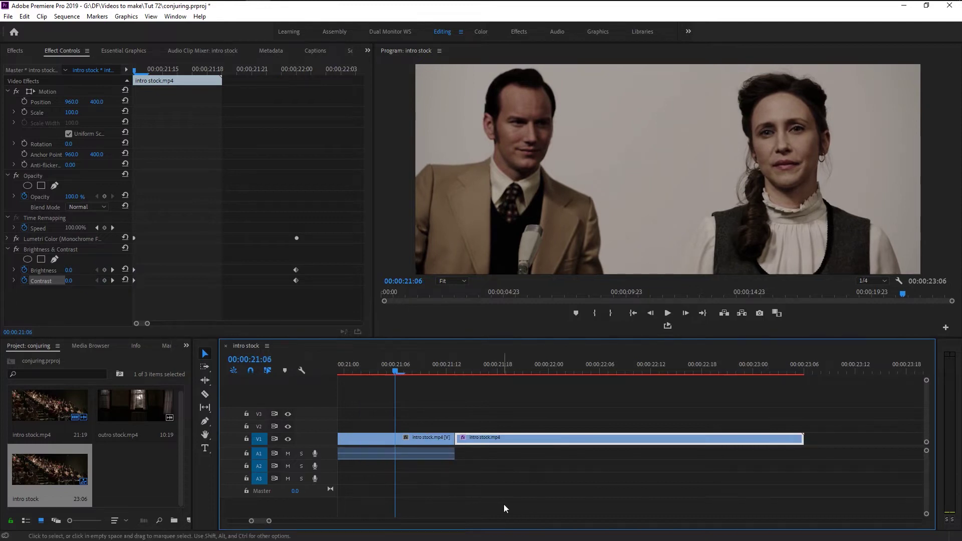
pyautogui.press('space')
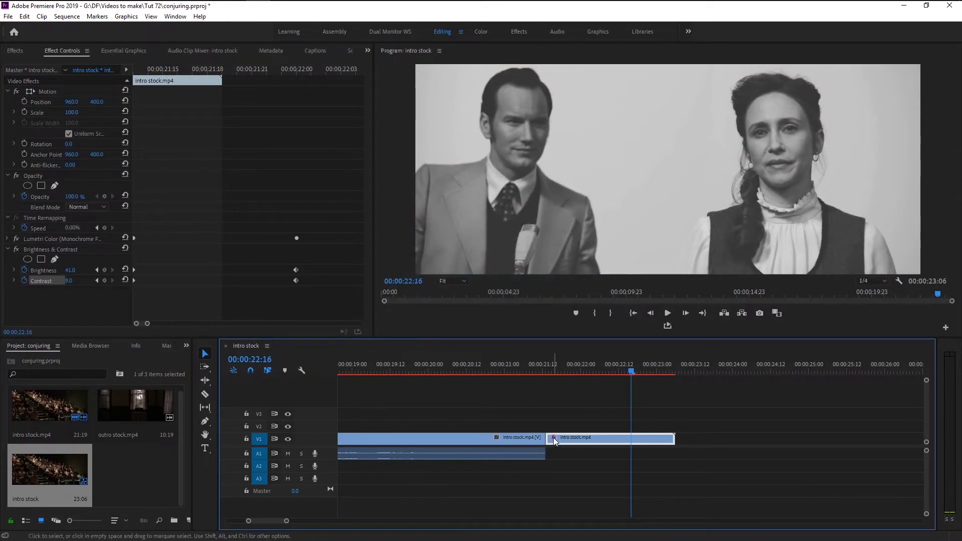
pyautogui.keyDown('alt'); pyautogui.scroll(5, 565, 405); pyautogui.keyUp('alt')
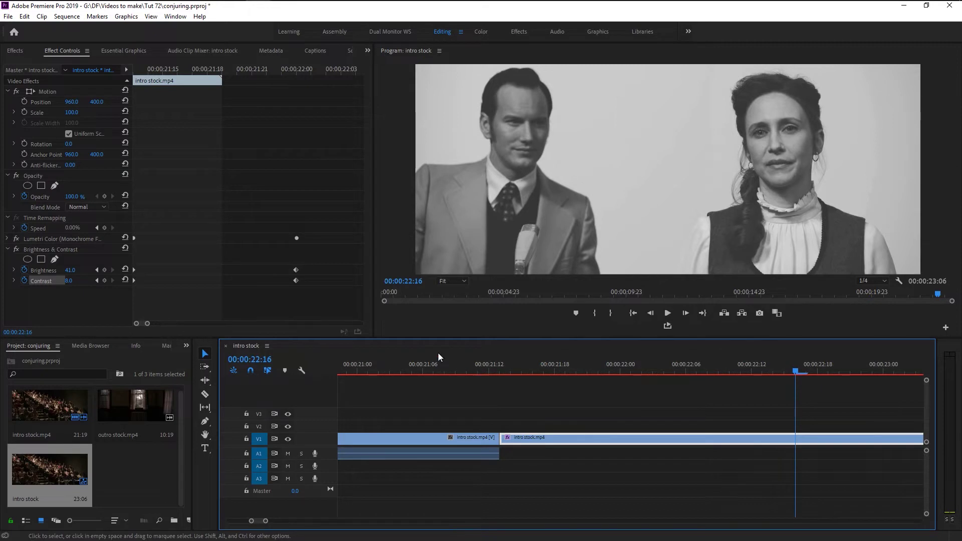
pyautogui.click(293, 62)
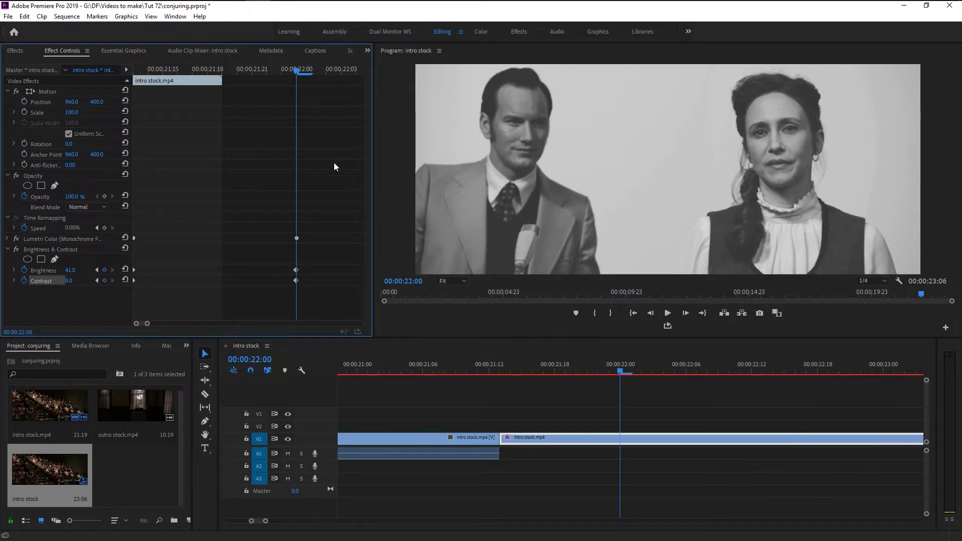
pyautogui.click(8, 240)
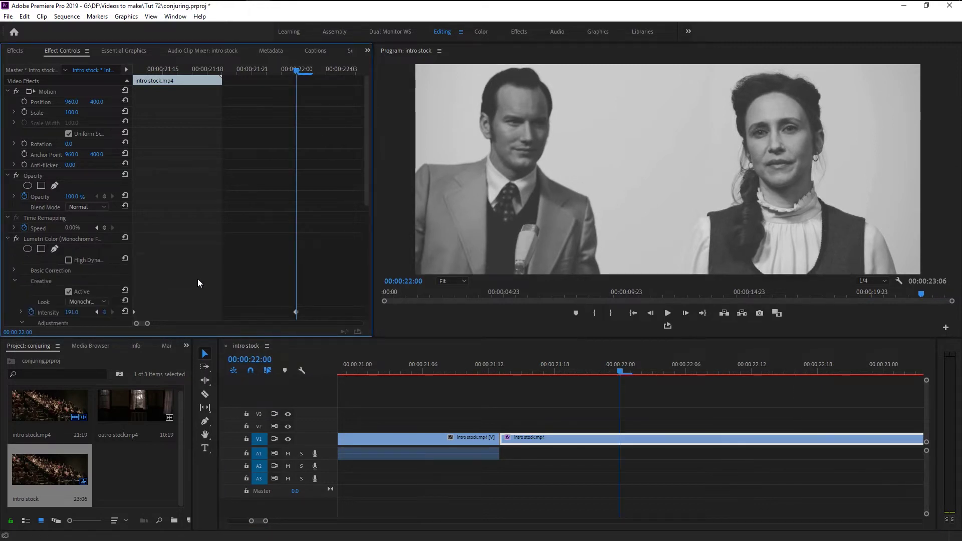
pyautogui.scroll(-5, 237, 270)
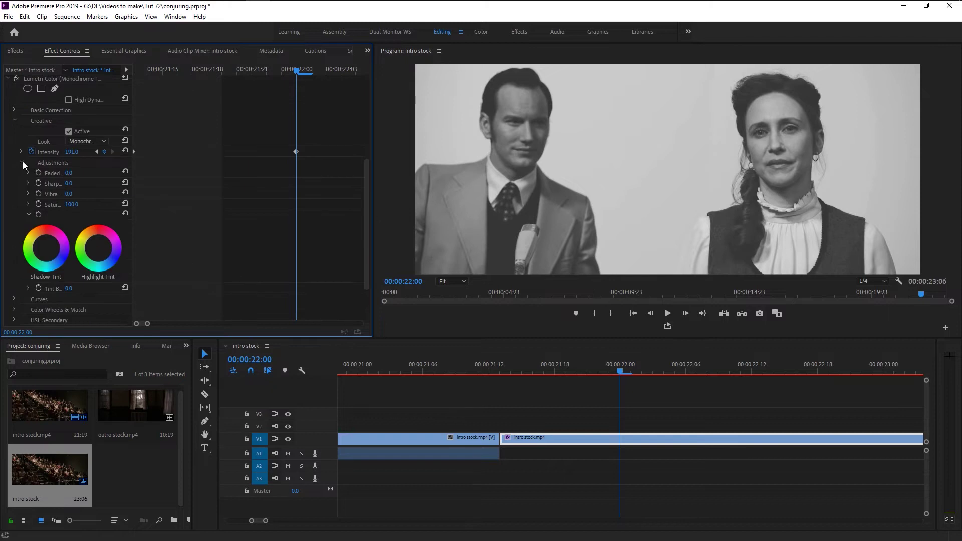
pyautogui.click(22, 161)
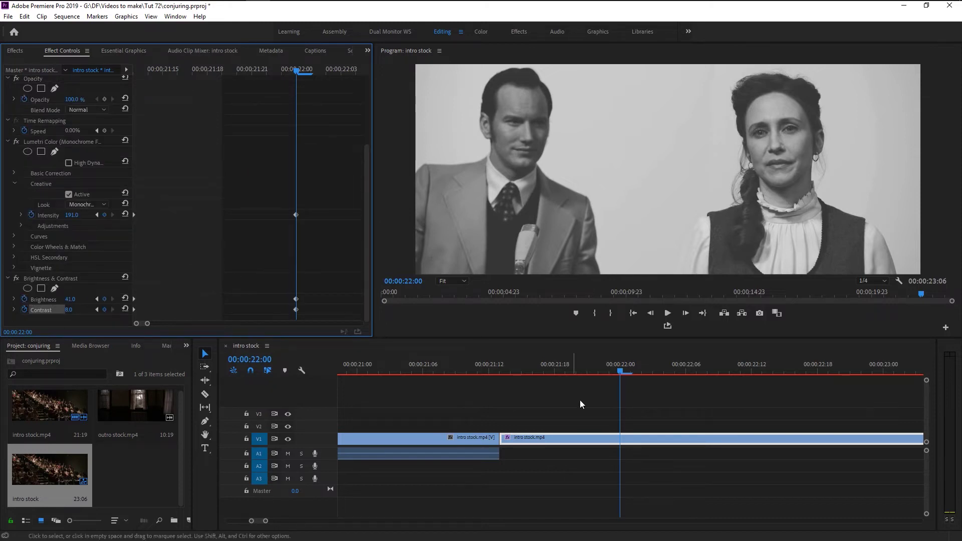
pyautogui.click(666, 380)
pyautogui.press('space')
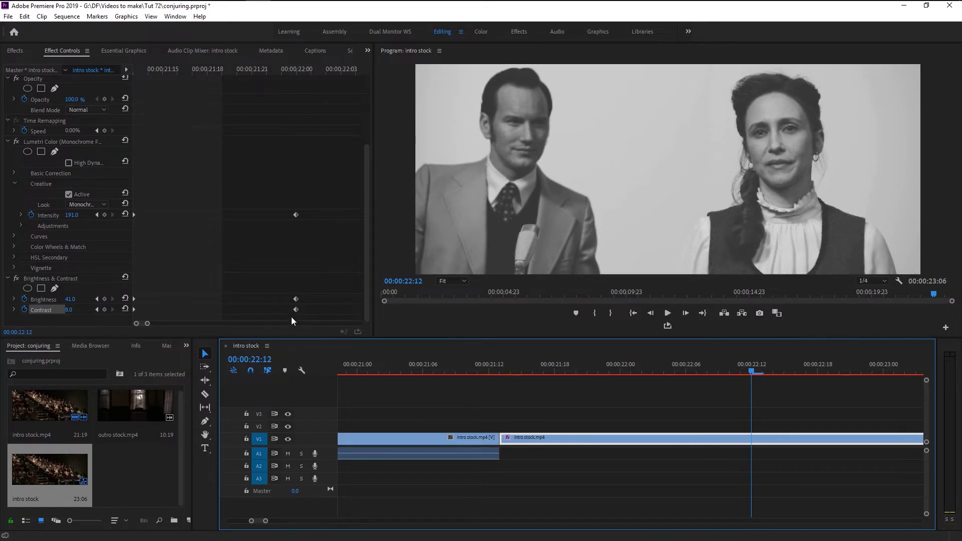
# Shift the Intensity, Brightness and Contrast end keyframes to 00:00:22:12.
pyautogui.moveTo(148, 323); pyautogui.dragTo(208, 323)
pyautogui.moveTo(208, 193); pyautogui.dragTo(329, 314)
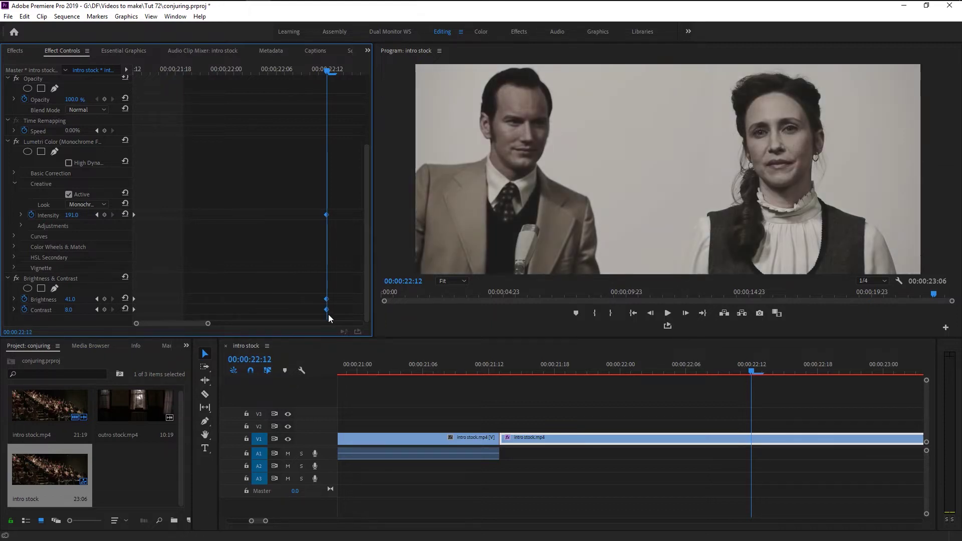
pyautogui.click(531, 504)
pyautogui.press('-')
pyautogui.press('-')
pyautogui.press('-')
pyautogui.press('-')
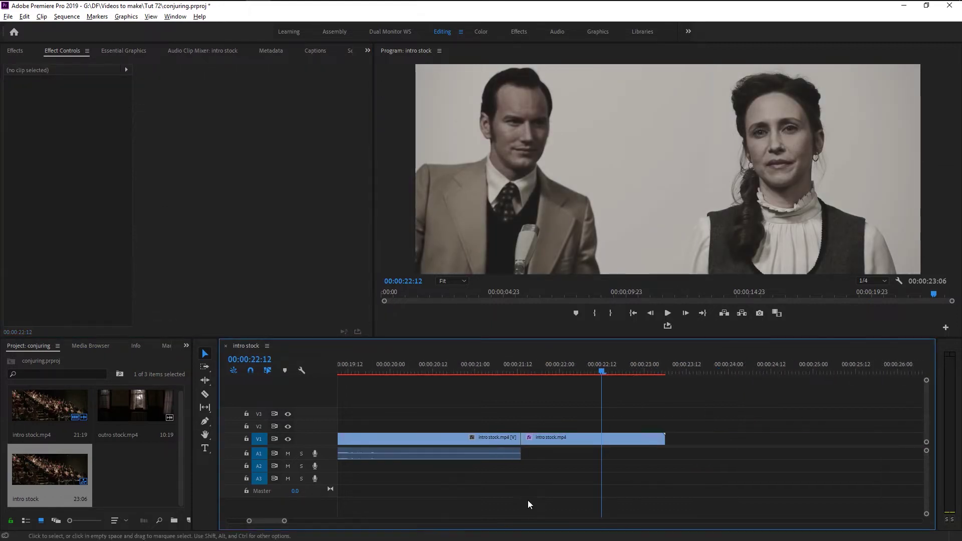
# Fit the sequence to the timeline and play the colour-to-monochrome fade from 19:23.
pyautogui.click(504, 374)
pyautogui.press('\\')
pyautogui.press('space')
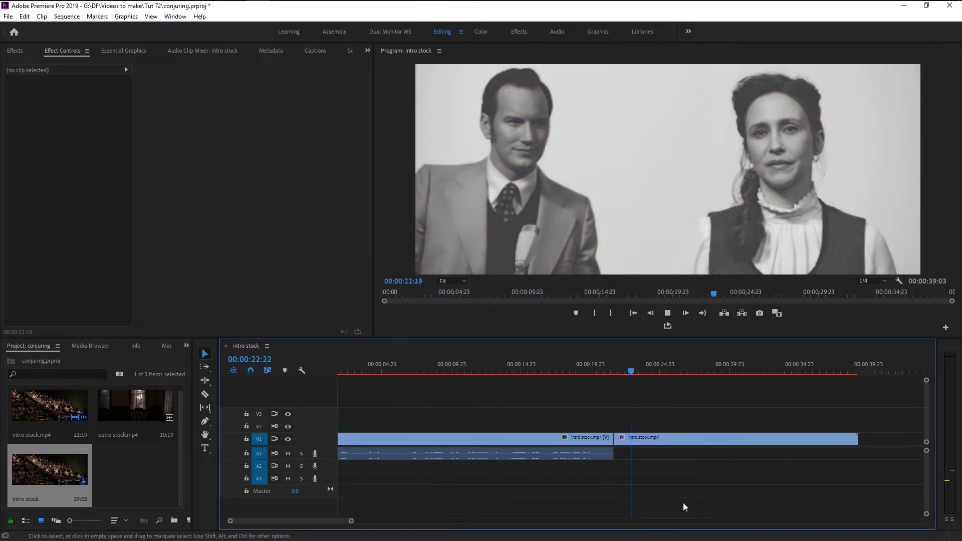
pyautogui.press('space')
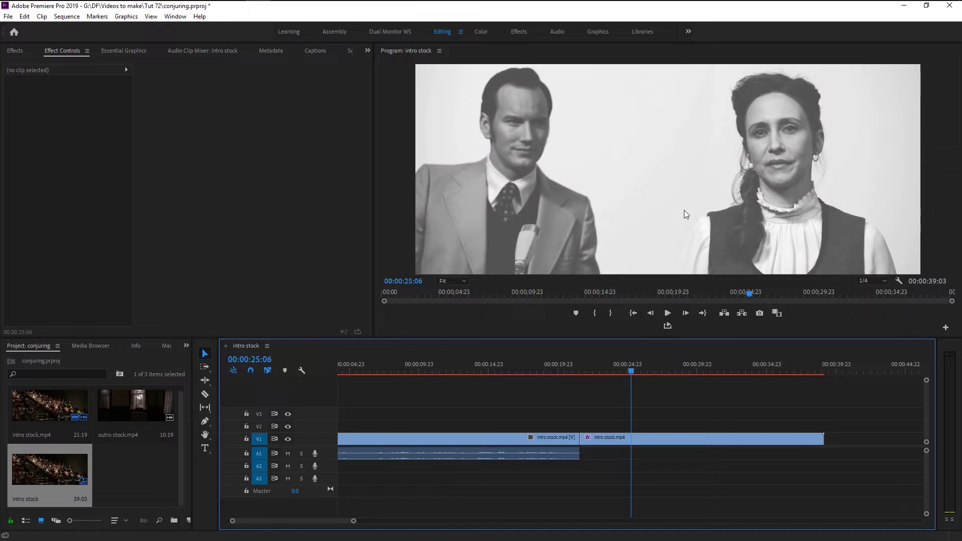
pyautogui.click(557, 371)
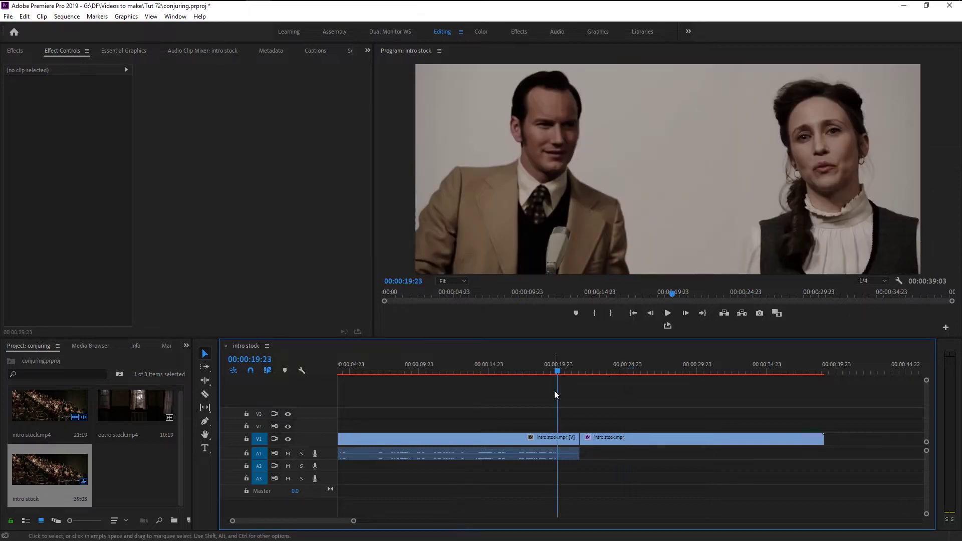
pyautogui.press('space')
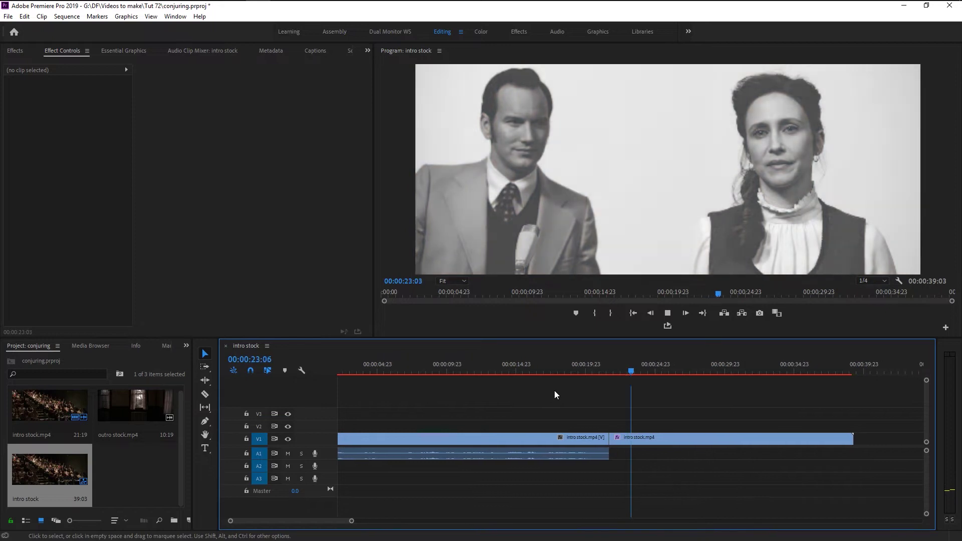
pyautogui.press('space')
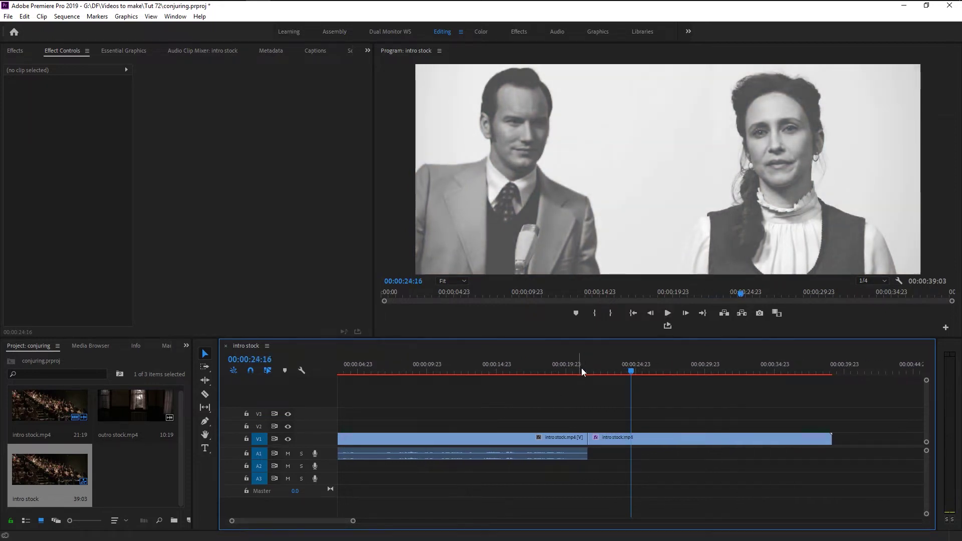
pyautogui.click(610, 439)
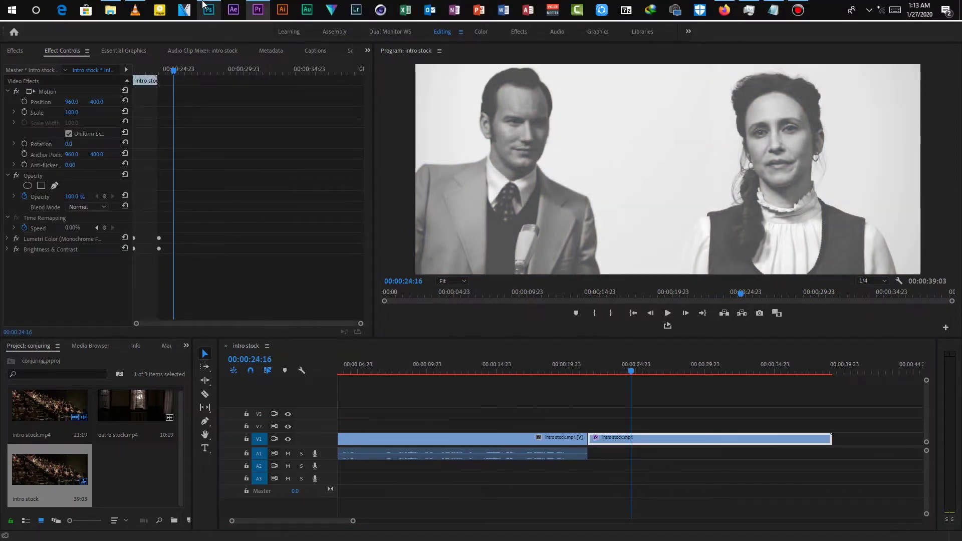
# Create a blank 1920×1080 Photoshop document and unlock its background layer.
pyautogui.click(207, 8)
pyautogui.click(39, 124)
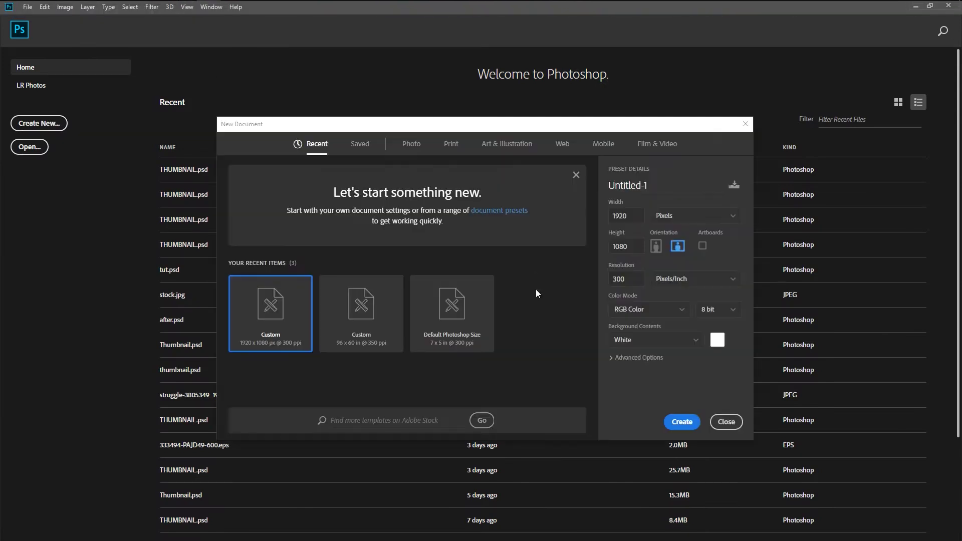
pyautogui.click(671, 417)
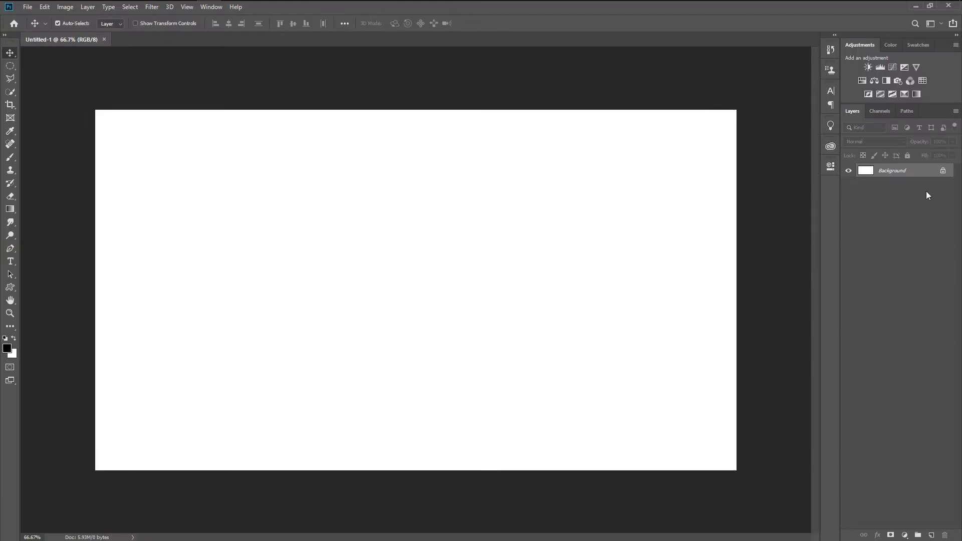
pyautogui.click(942, 171)
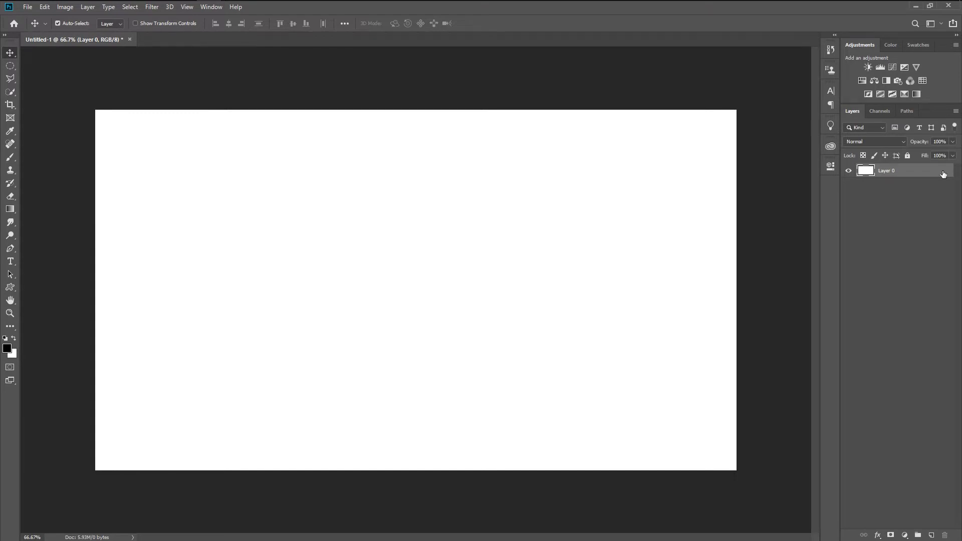
# Apply a dotted halftone Pattern Overlay at 87% scale, then bring up Save for Web.
pyautogui.doubleClick(943, 173)
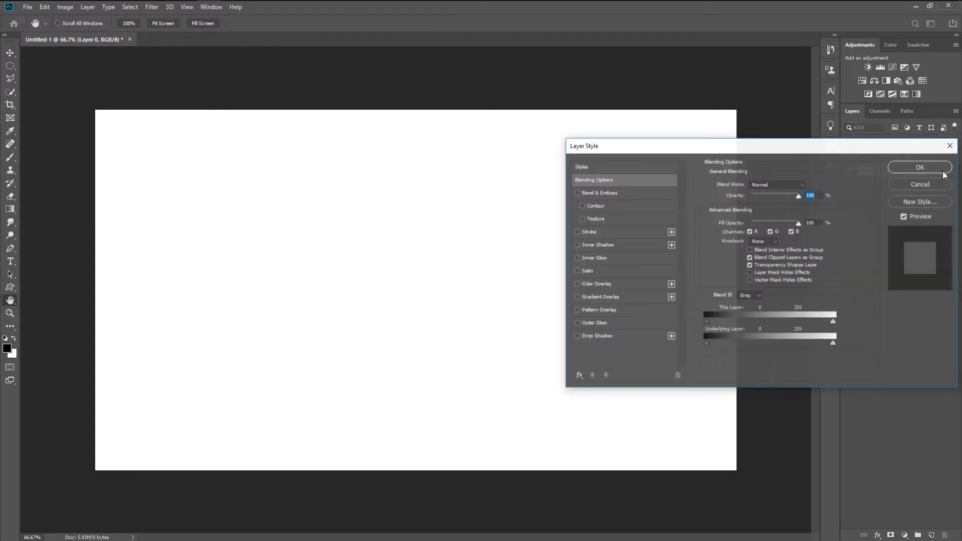
pyautogui.click(614, 309)
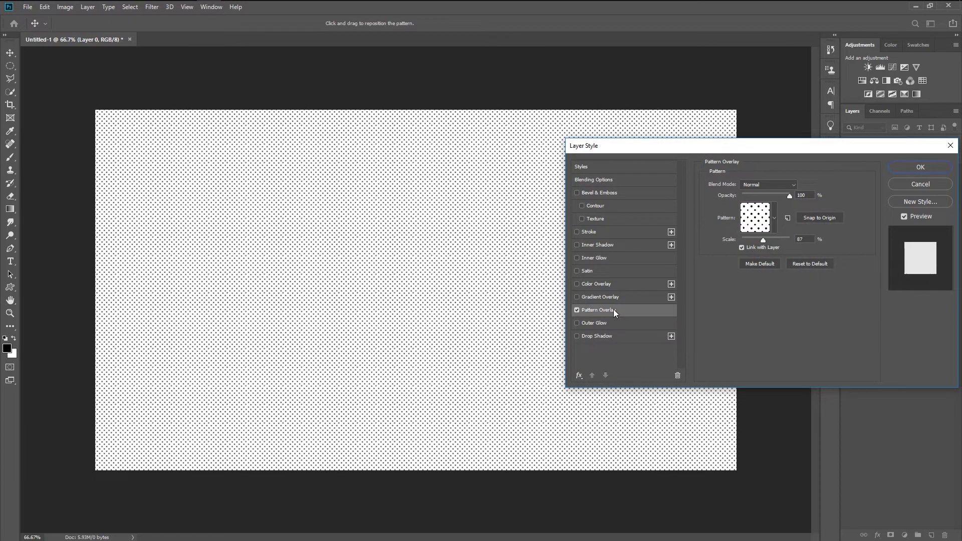
pyautogui.click(776, 220)
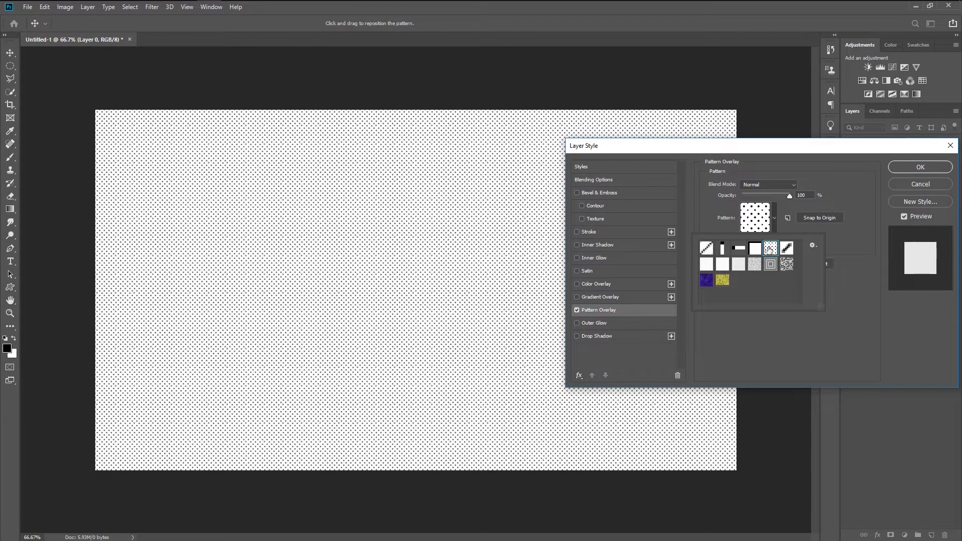
pyautogui.click(714, 209)
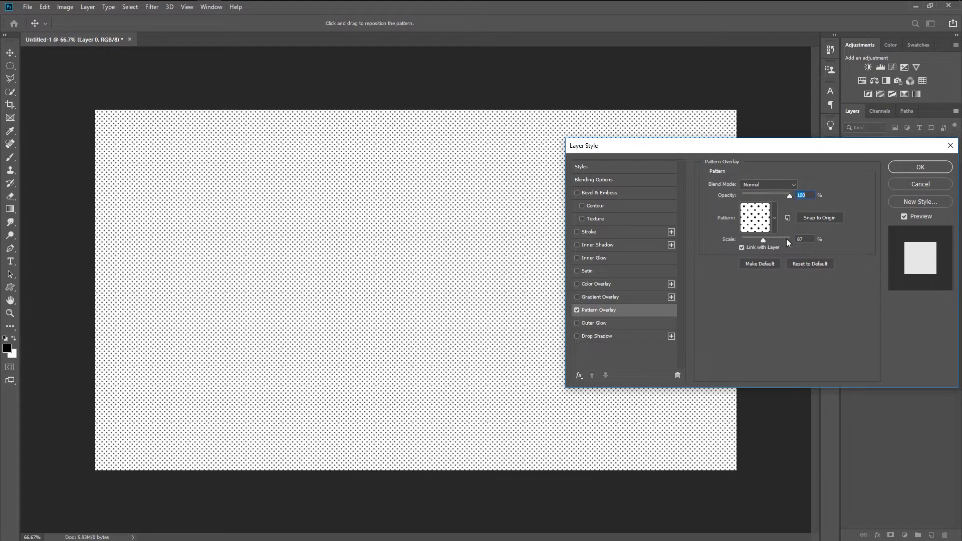
pyautogui.click(806, 239)
pyautogui.press('Return')
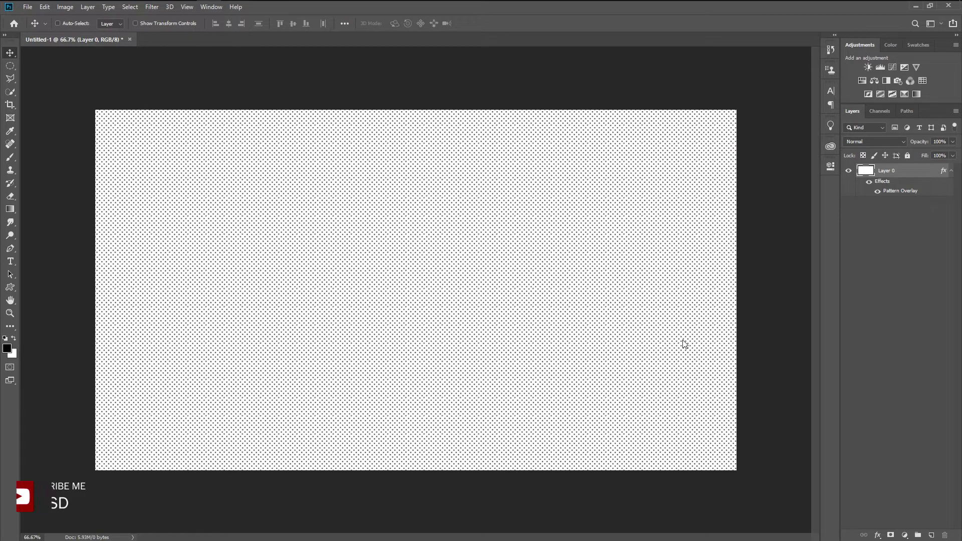
pyautogui.hotkey('ctrl', 'alt', 'shift', 's')
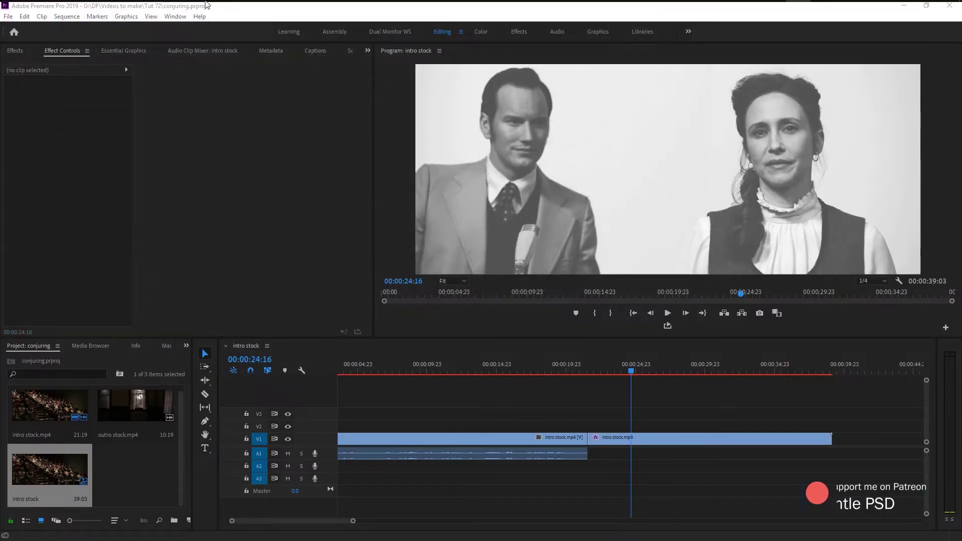
# Drag pattern.jpg from File Explorer onto the track above the intro clip.
pyautogui.click(110, 10)
pyautogui.moveTo(215, 104); pyautogui.dragTo(591, 429)
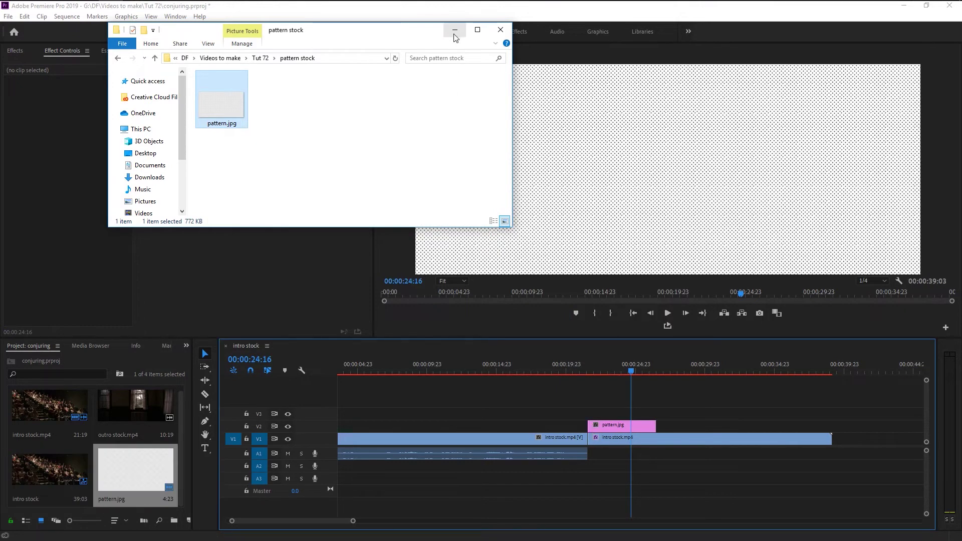
pyautogui.click(454, 31)
# Preview the dot pattern over the held frame, parking the playhead at 23:11 with pattern.jpg selected.
pyautogui.click(599, 370)
pyautogui.moveTo(654, 377); pyautogui.dragTo(639, 384)
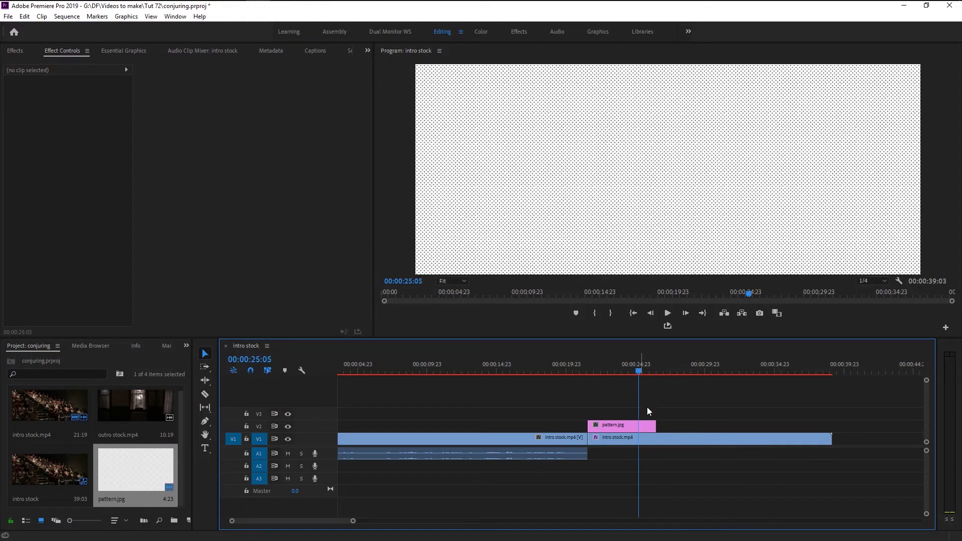
pyautogui.press('=')
pyautogui.press('=')
pyautogui.press('=')
pyautogui.moveTo(457, 364); pyautogui.dragTo(443, 363)
pyautogui.click(459, 439)
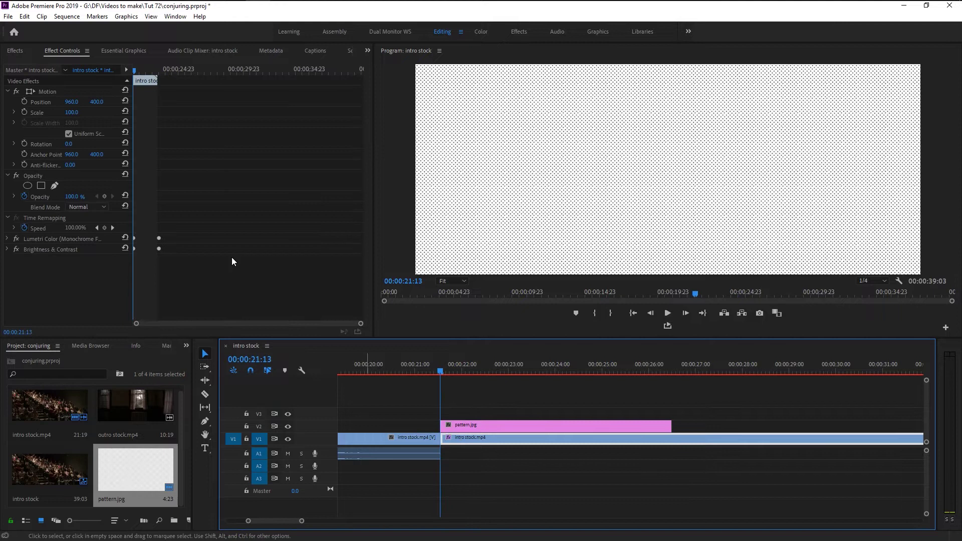
pyautogui.moveTo(136, 75); pyautogui.dragTo(159, 73)
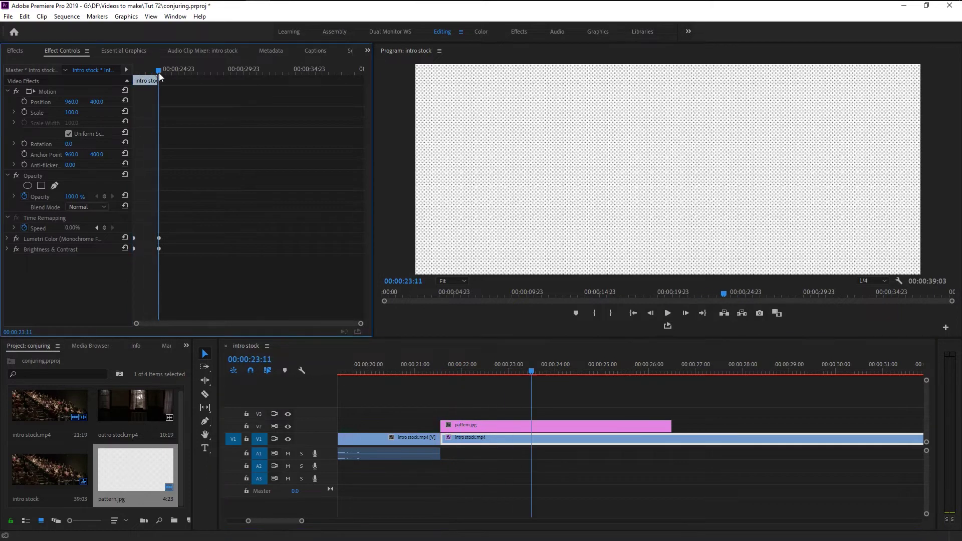
pyautogui.click(462, 428)
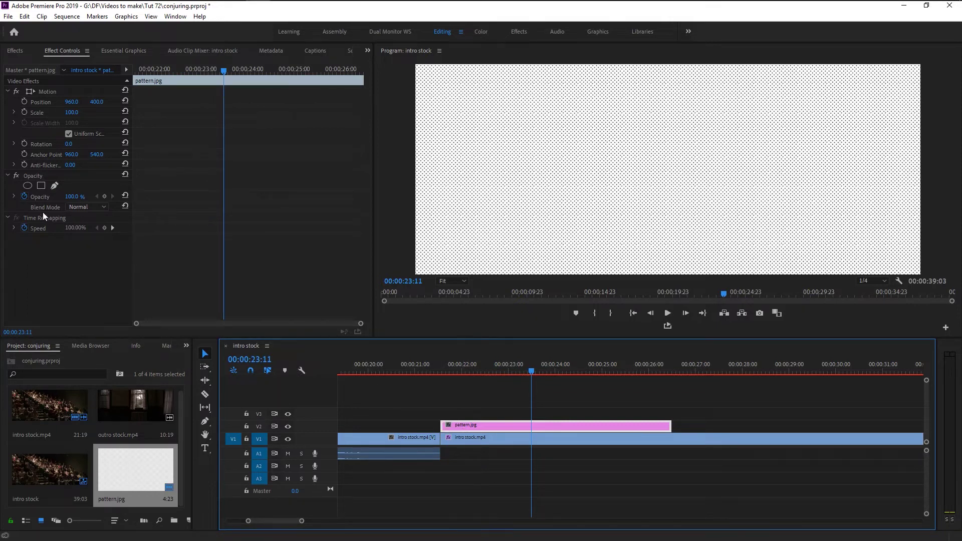
# Set pattern.jpg to 50% opacity in Soft Light mode with an opacity keyframe at 23:11.
pyautogui.click(24, 196)
pyautogui.click(79, 198)
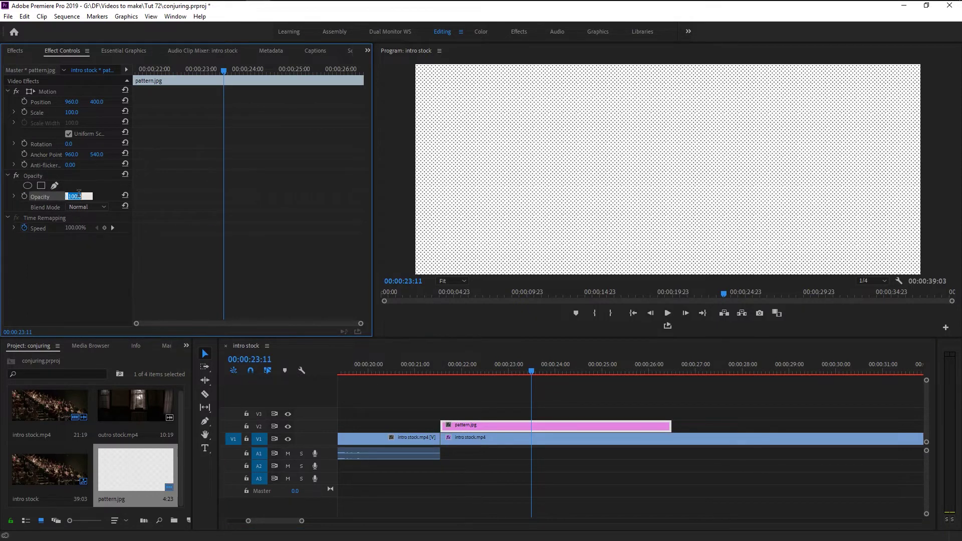
pyautogui.write('50')
pyautogui.press('Return')
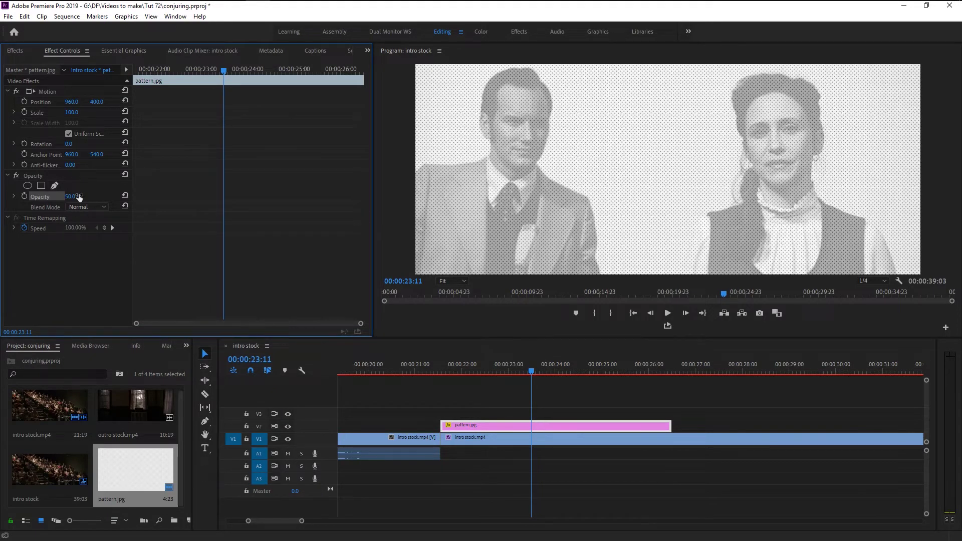
pyautogui.click(82, 204)
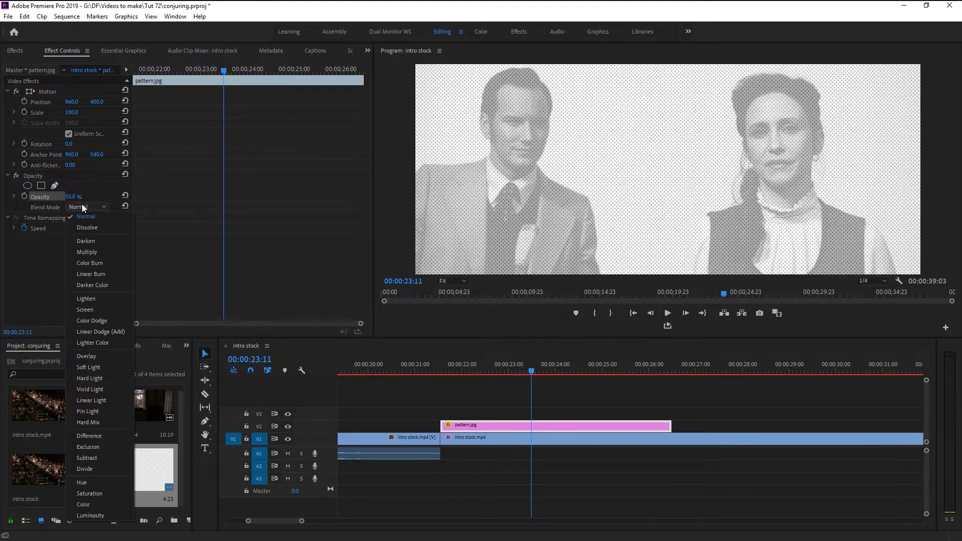
pyautogui.click(85, 367)
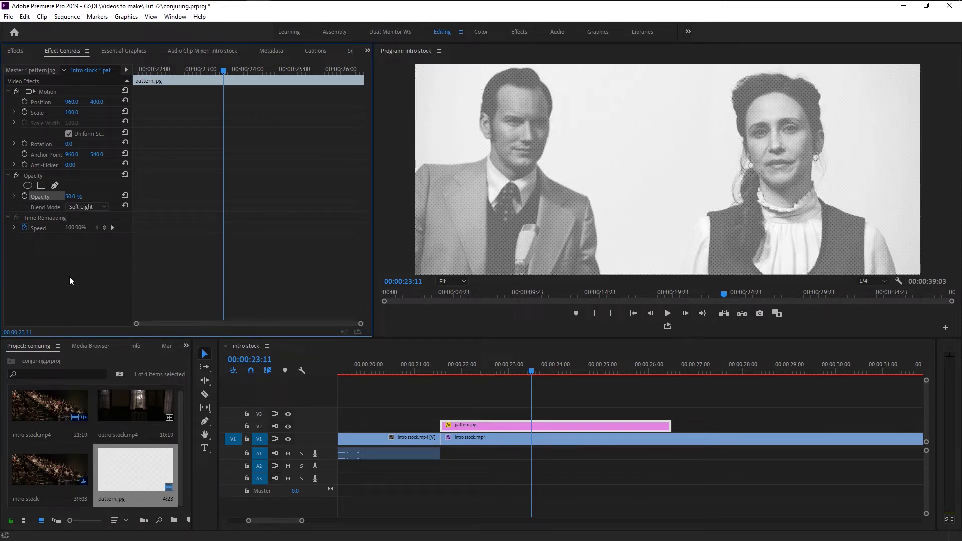
pyautogui.click(24, 196)
pyautogui.moveTo(144, 70); pyautogui.dragTo(126, 68)
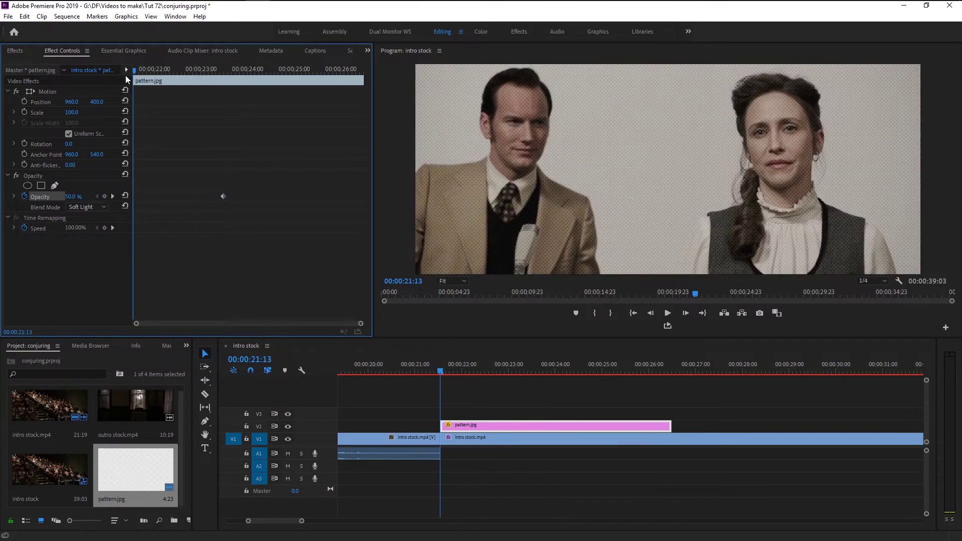
# Set the pattern's Opacity to 0 at 21:13 to keyframe the fade start.
pyautogui.click(79, 195)
pyautogui.write('0')
pyautogui.press('Return')
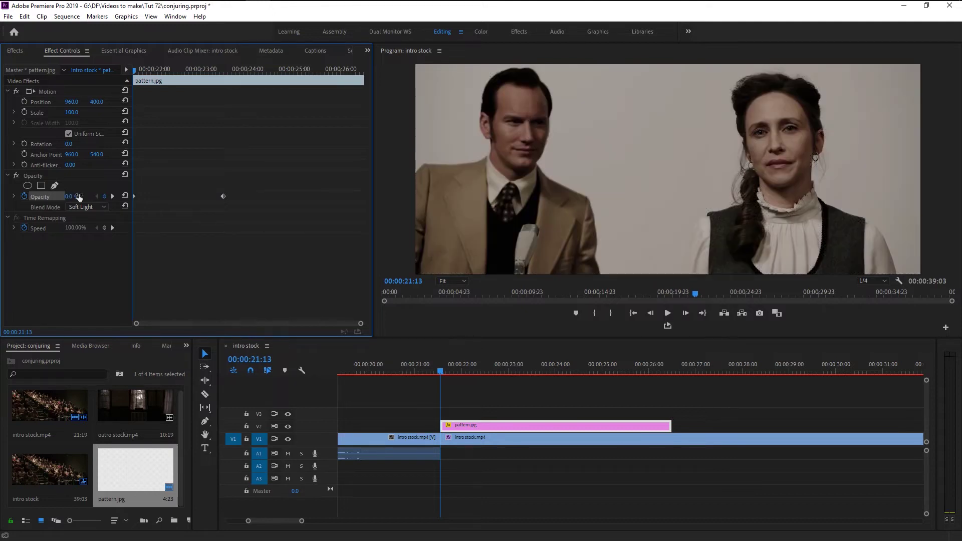
# Play back and scrub the pattern fade-in, parking the playhead at 23:09.
pyautogui.moveTo(462, 366); pyautogui.dragTo(414, 369)
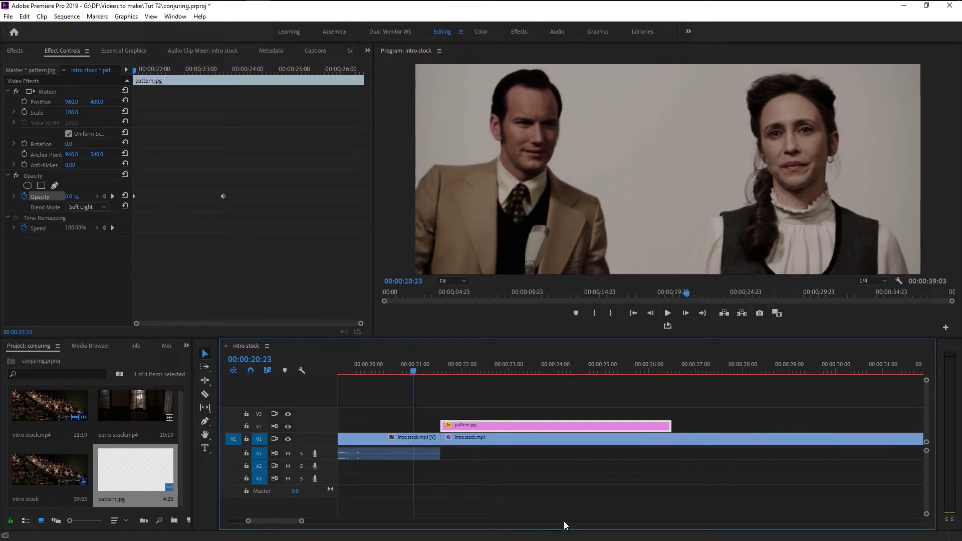
pyautogui.press('space')
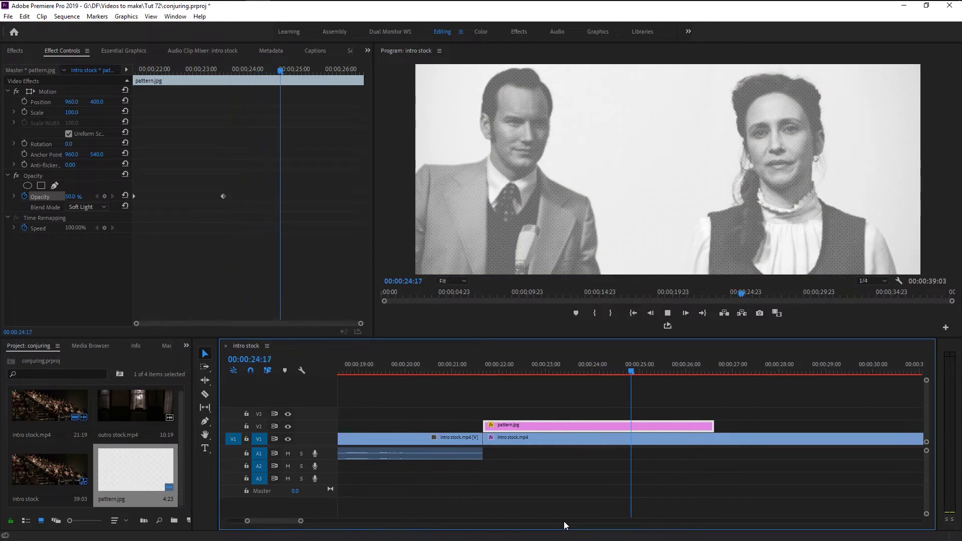
pyautogui.press('space')
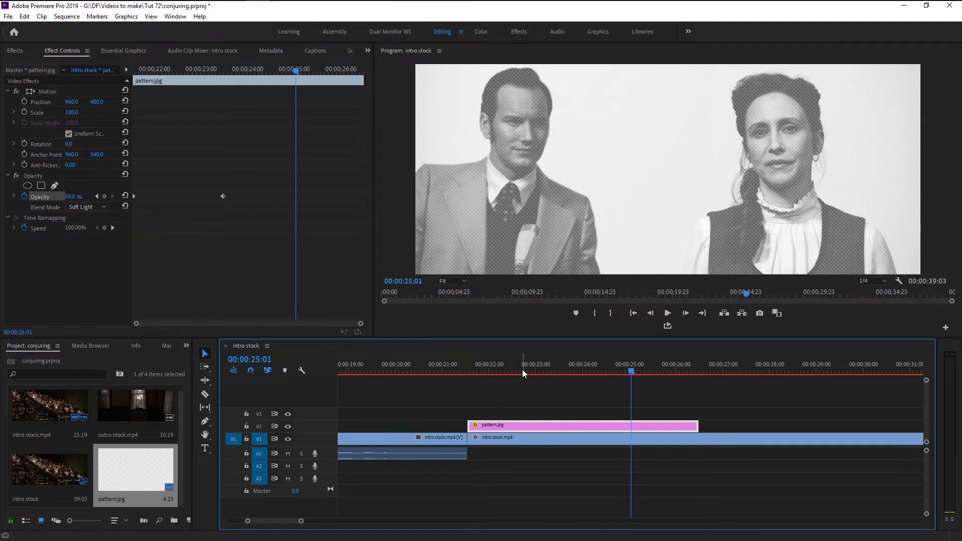
pyautogui.moveTo(494, 368); pyautogui.dragTo(552, 375)
pyautogui.click(558, 408)
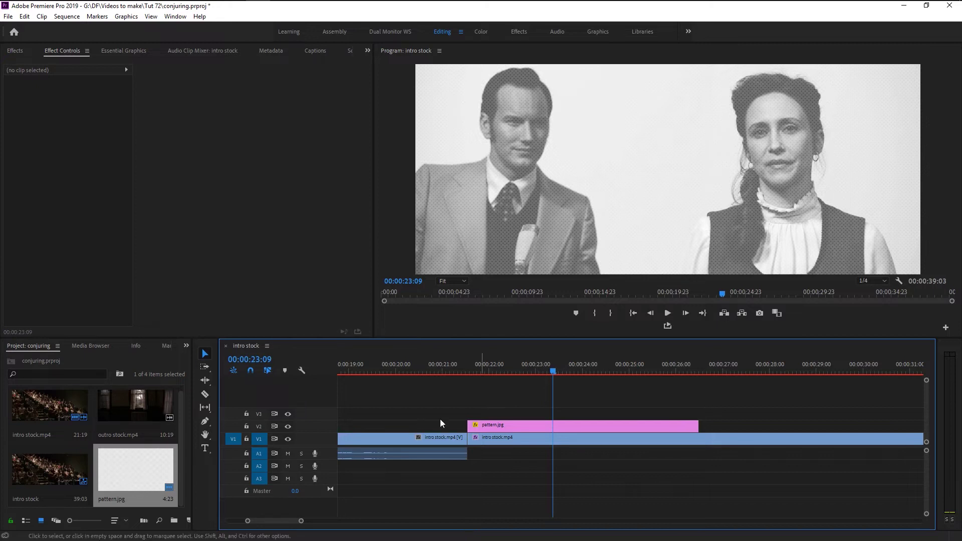
# Start a V3 text graphic with FCFF00 yellow fill and select the story text in Notepad.
pyautogui.click(205, 448)
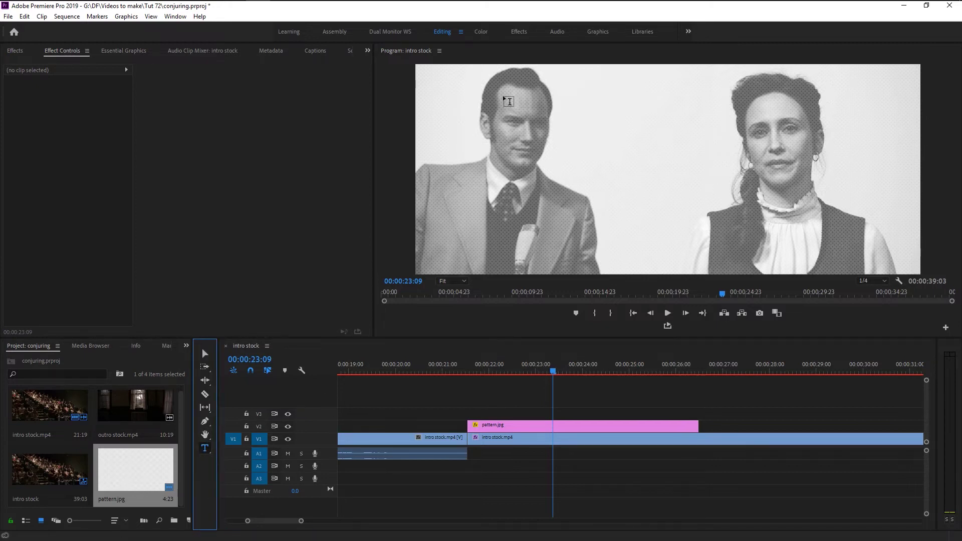
pyautogui.click(495, 74)
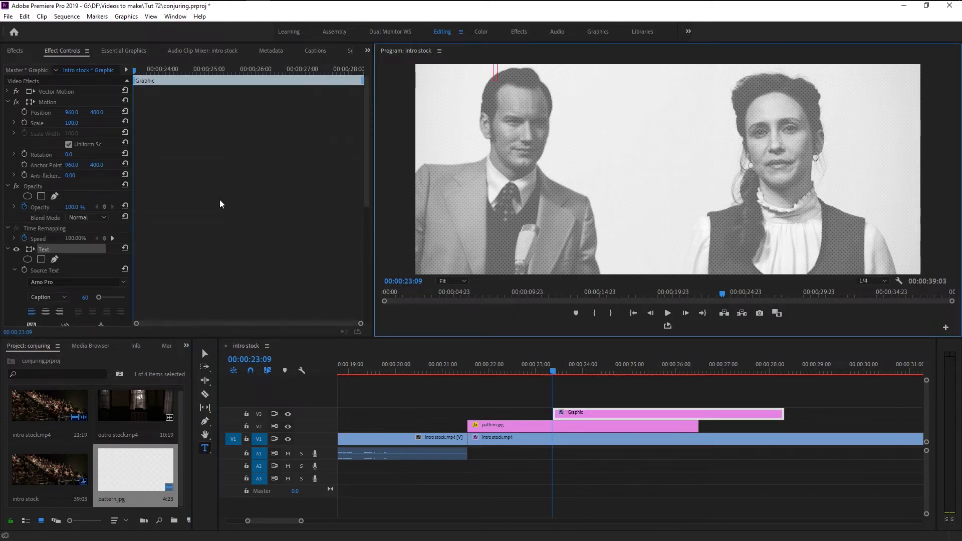
pyautogui.scroll(-5, 221, 203)
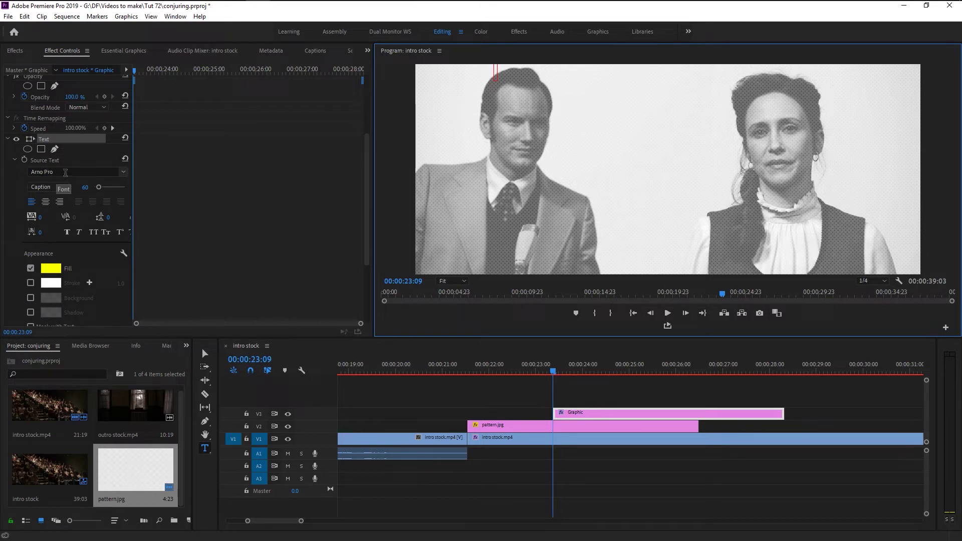
pyautogui.click(56, 271)
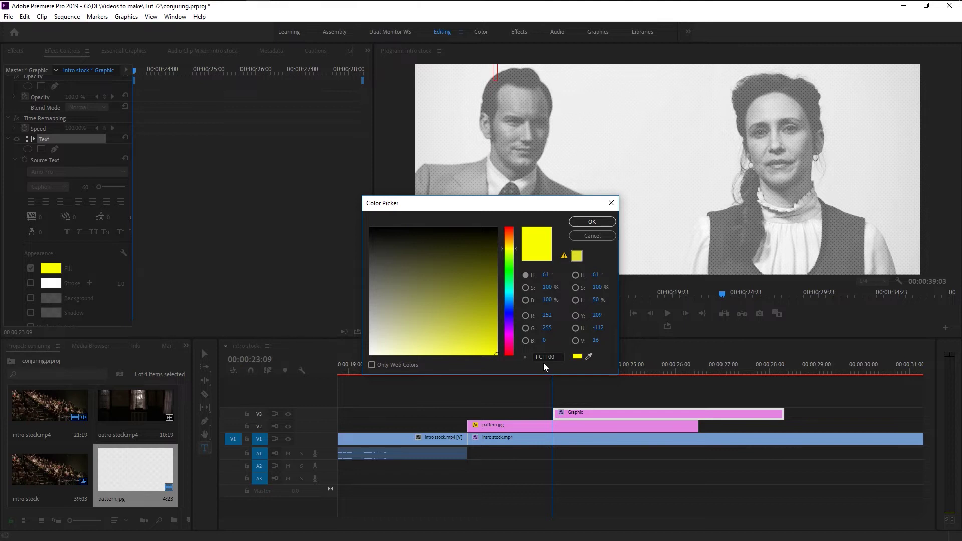
pyautogui.click(599, 222)
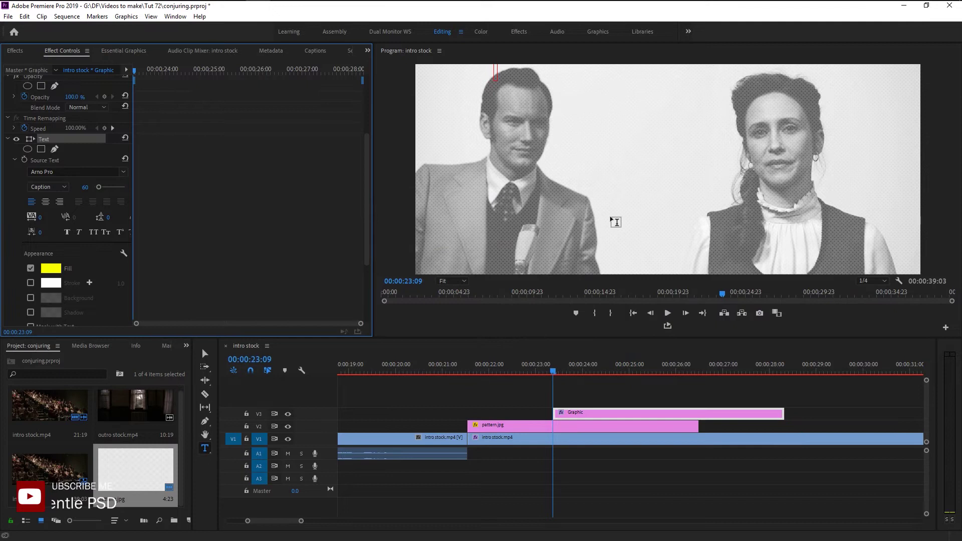
pyautogui.moveTo(56, 204); pyautogui.dragTo(485, 204)
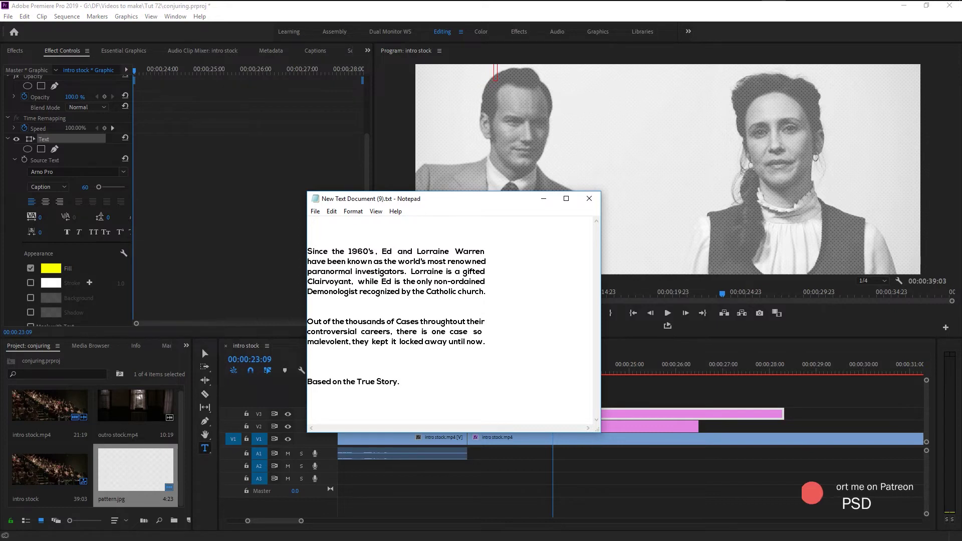
pyautogui.moveTo(400, 382); pyautogui.dragTo(307, 252)
# Copy the Notepad story text and paste it into the yellow V3 text graphic.
pyautogui.rightClick(371, 290)
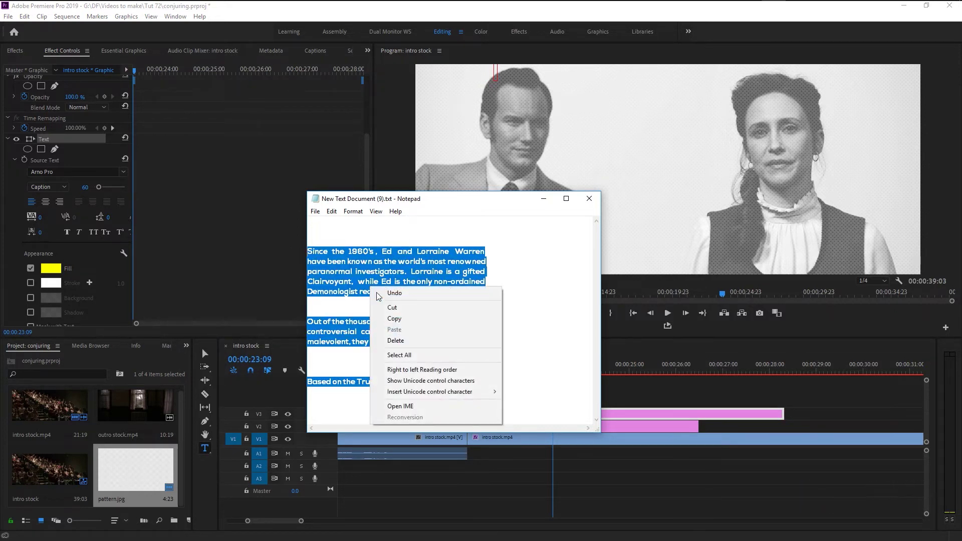
pyautogui.click(398, 320)
pyautogui.click(544, 198)
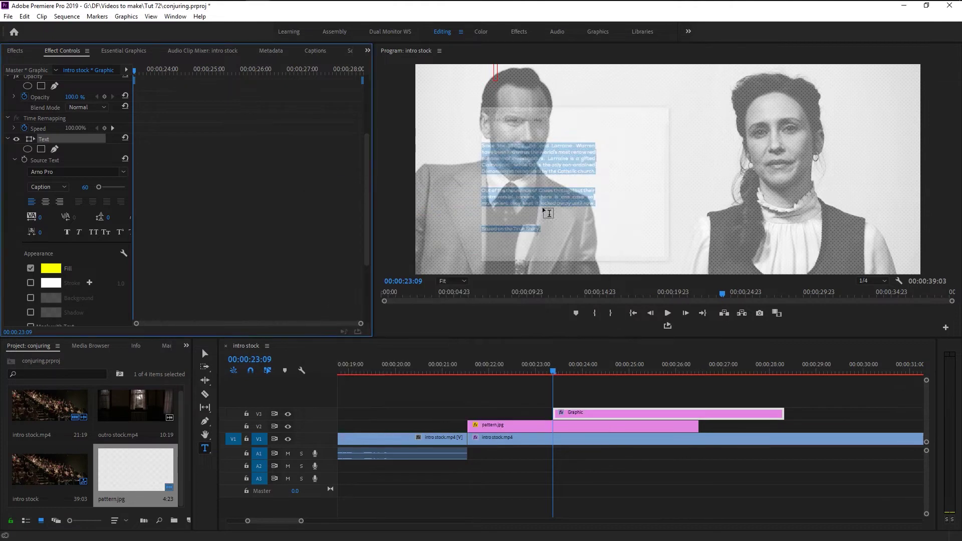
pyautogui.click(496, 71)
pyautogui.hotkey('ctrl', 'v')
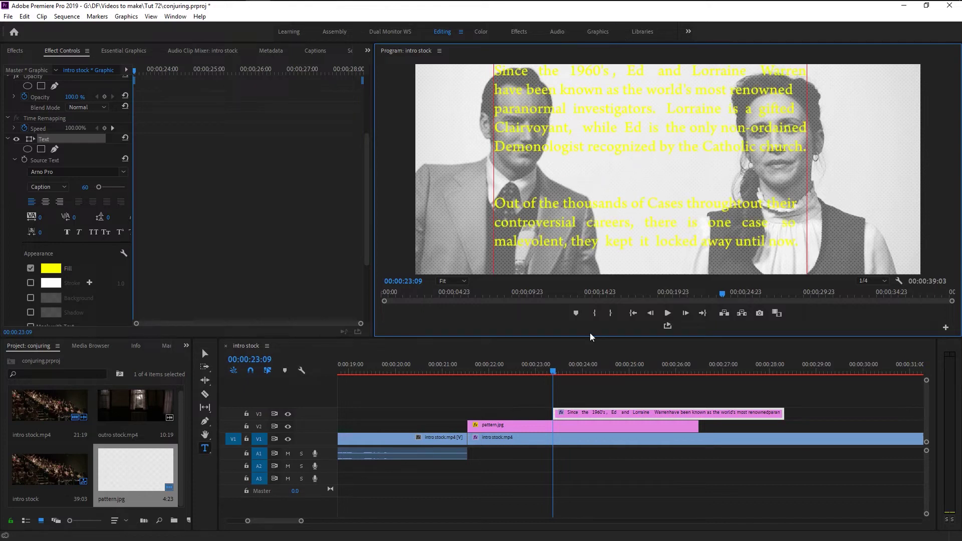
pyautogui.click(590, 419)
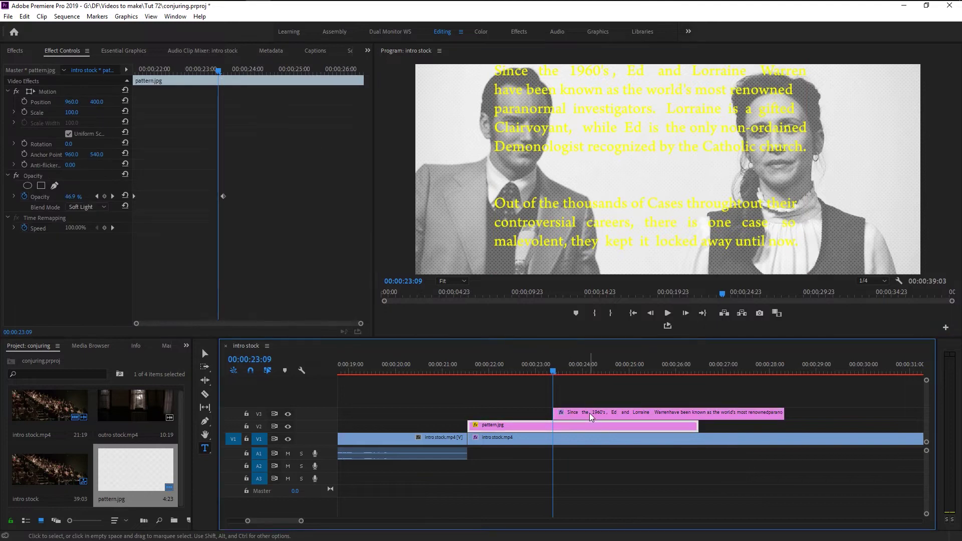
# Reduce the story text's font size to 51.
pyautogui.click(544, 215)
pyautogui.press('Escape')
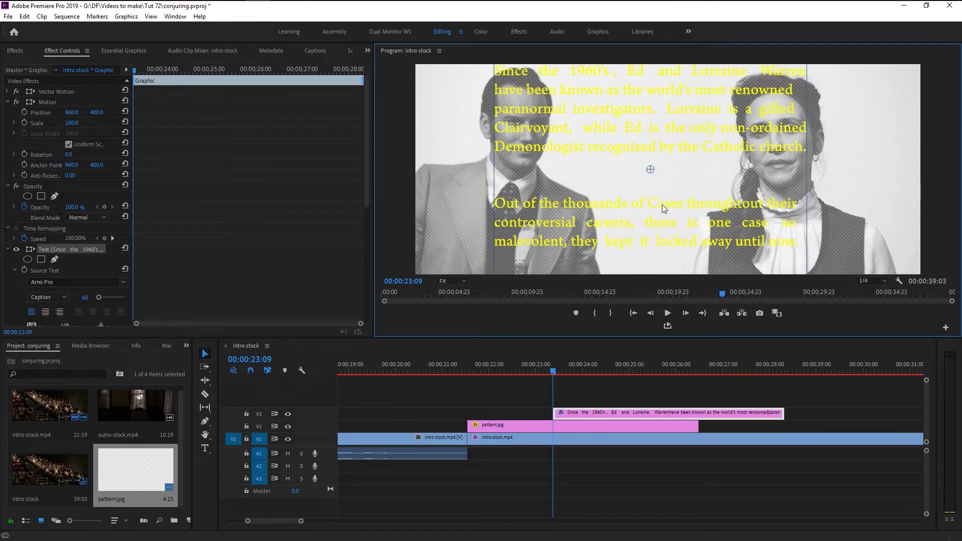
pyautogui.scroll(-4, 182, 254)
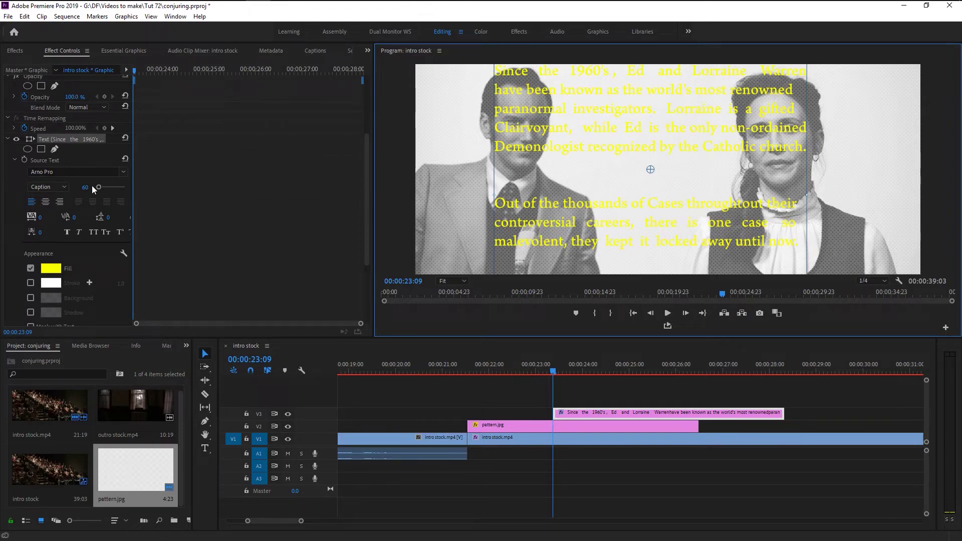
pyautogui.moveTo(92, 187); pyautogui.dragTo(87, 188)
pyautogui.scroll(-1, 296, 221)
# Drag the story text down to just below the frame, at Position 970.6, 1206.4.
pyautogui.moveTo(739, 128); pyautogui.dragTo(748, 222)
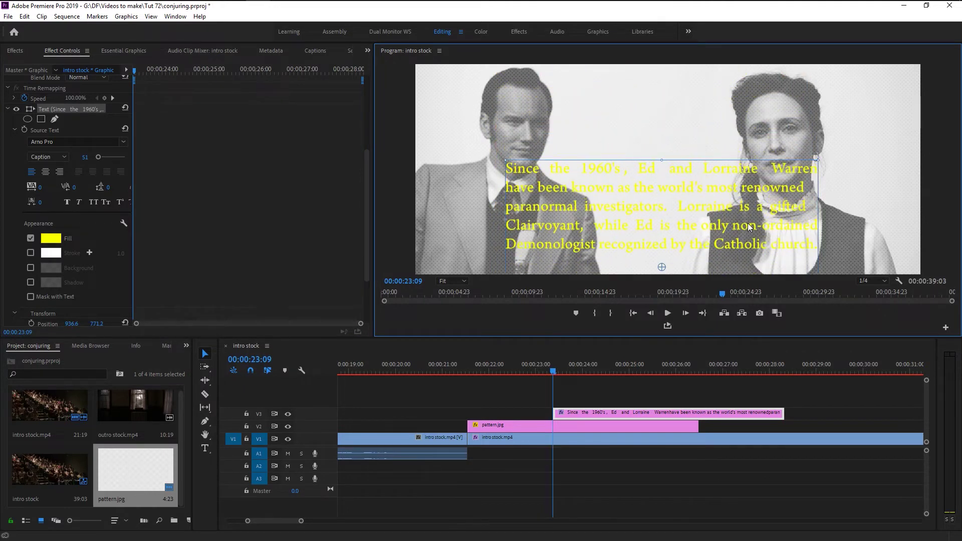
pyautogui.moveTo(751, 200); pyautogui.dragTo(760, 300)
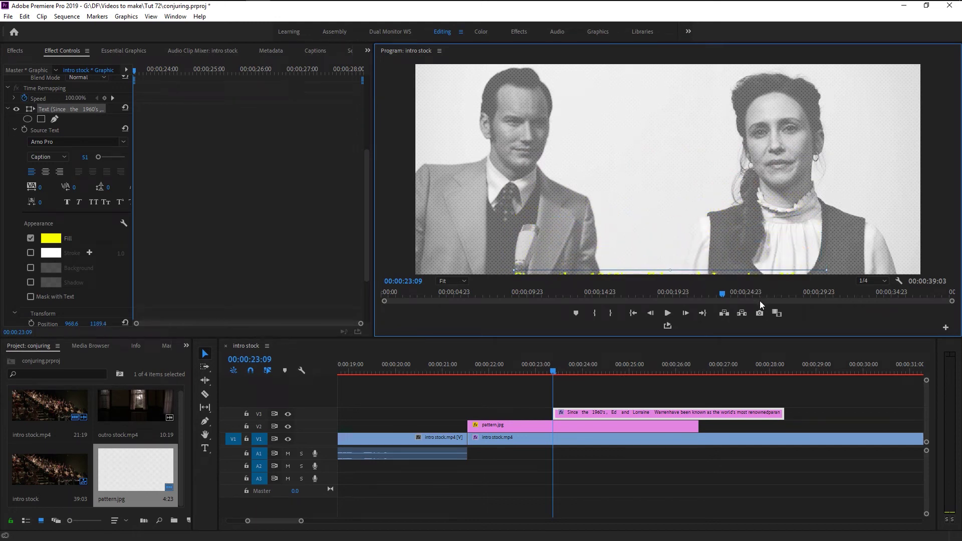
pyautogui.moveTo(759, 303); pyautogui.dragTo(760, 306)
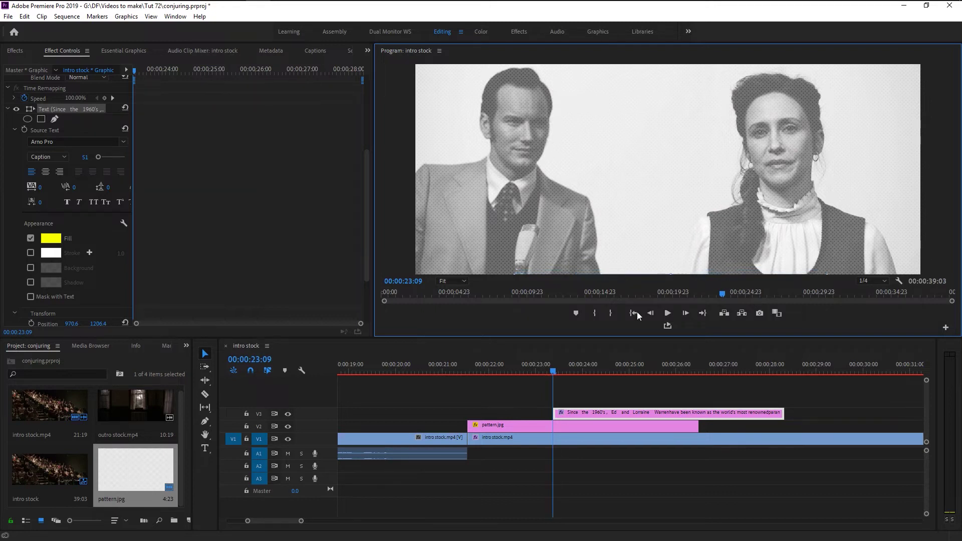
pyautogui.scroll(-3, 251, 234)
# Turn on the text's Position keyframe and drag the V3 text clip's end later.
pyautogui.click(34, 247)
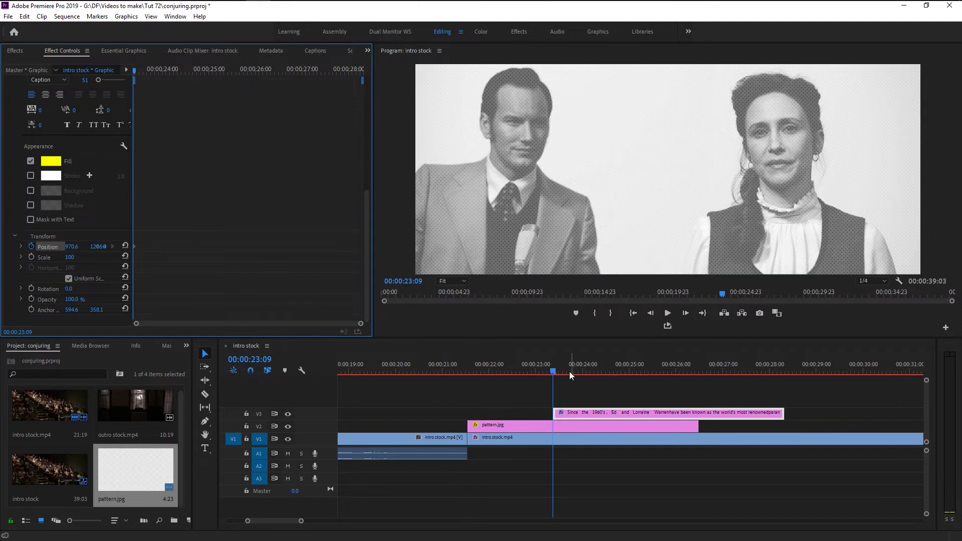
pyautogui.keyDown('alt'); pyautogui.scroll(-3, 639, 399); pyautogui.keyUp('alt')
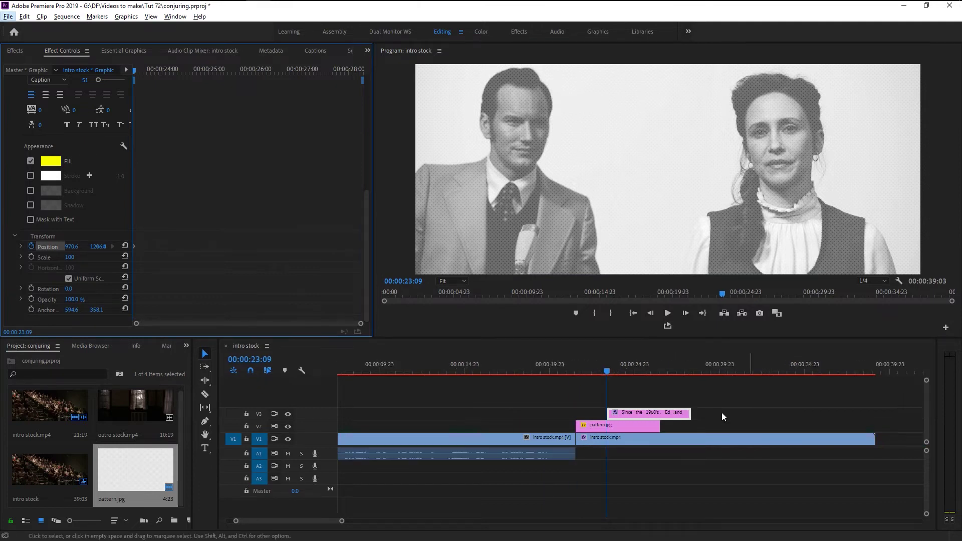
pyautogui.moveTo(689, 416); pyautogui.dragTo(863, 414)
# Add 23 + 16 in Windows Calculator to get 39, then close it.
pyautogui.keyDown('alt'); pyautogui.scroll(6, 561, 398); pyautogui.keyUp('alt')
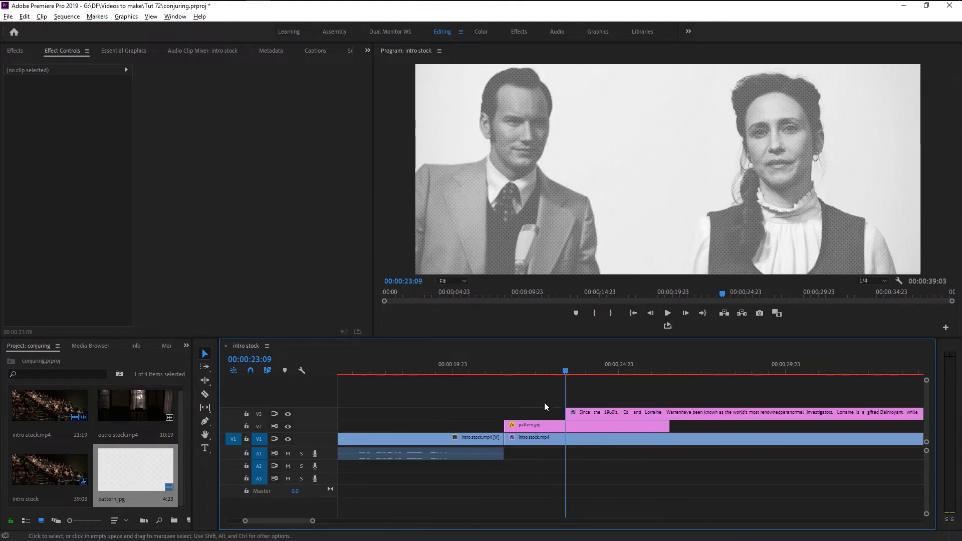
pyautogui.keyDown('alt'); pyautogui.scroll(3, 552, 394); pyautogui.keyUp('alt')
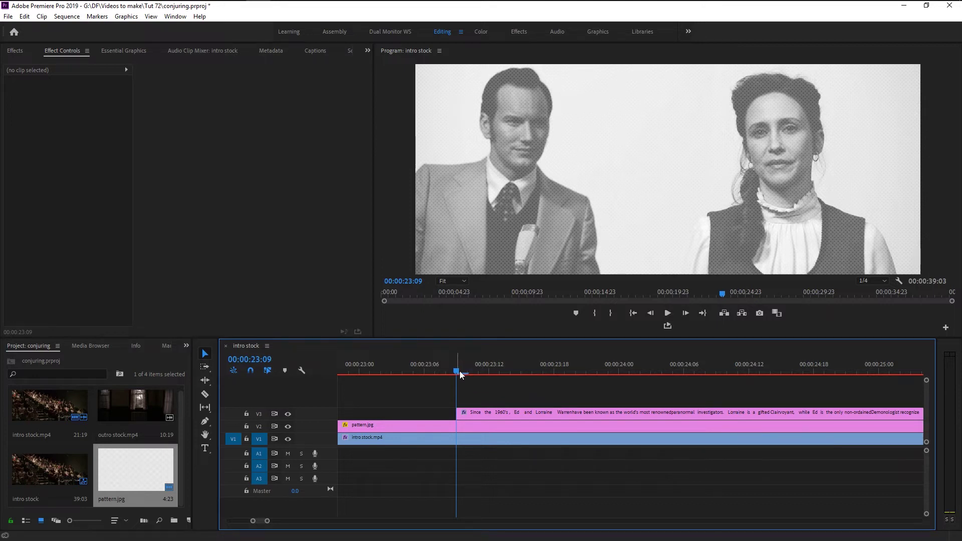
pyautogui.keyDown('alt'); pyautogui.scroll(-7, 495, 405); pyautogui.keyUp('alt')
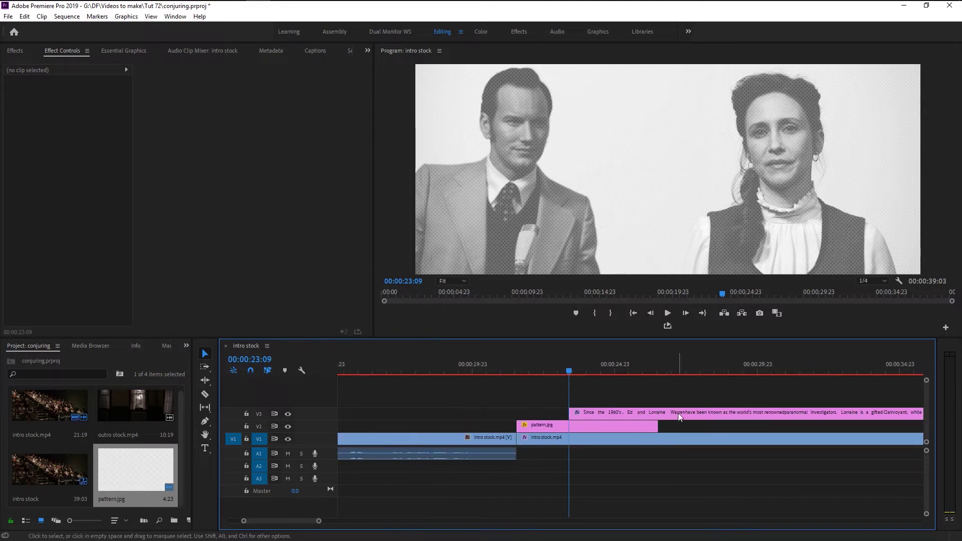
pyautogui.keyDown('alt'); pyautogui.scroll(-5, 678, 413); pyautogui.keyUp('alt')
pyautogui.press('XF86Calculator')
pyautogui.write('23 ')
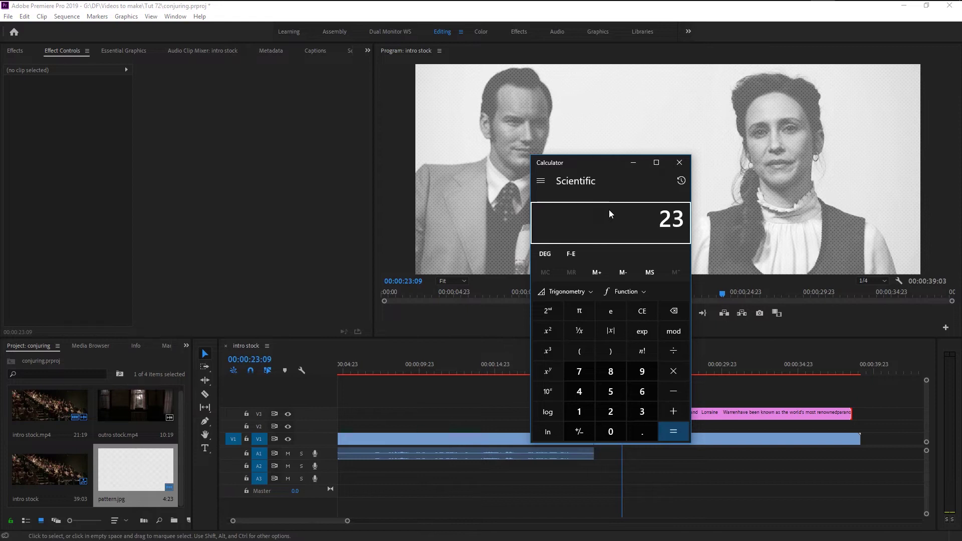
pyautogui.write('+ 16')
pyautogui.press('Return')
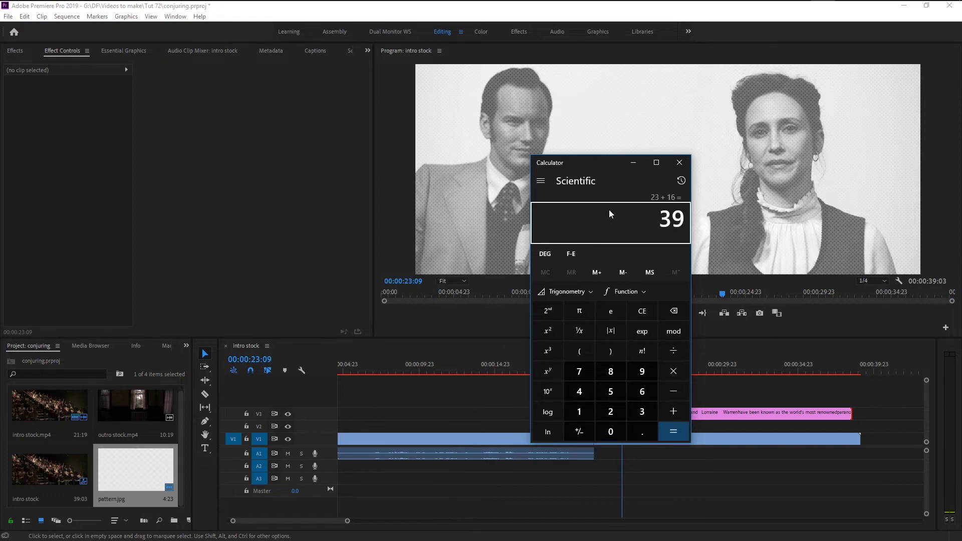
pyautogui.click(679, 162)
pyautogui.scroll(2, 794, 384)
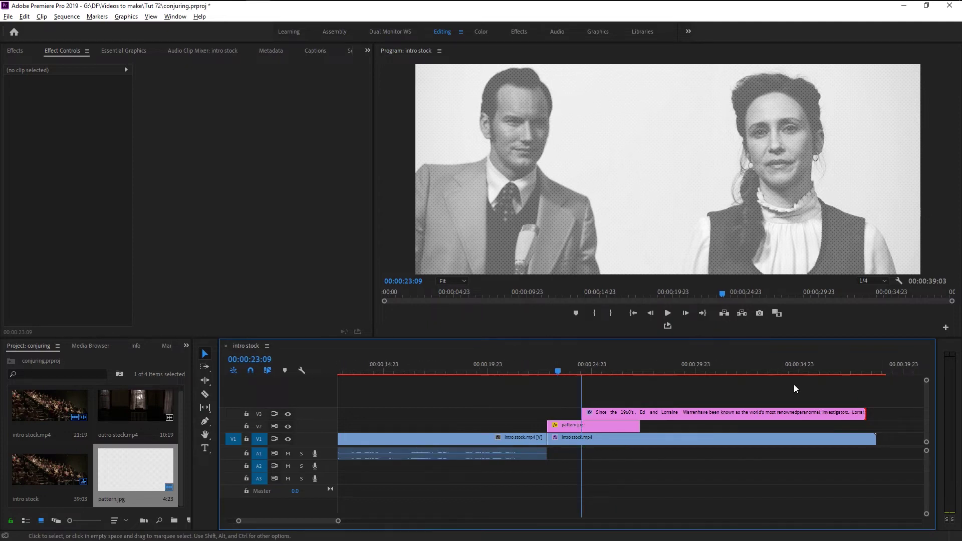
# Extend the V3 story text clip to 00:00:40:03 and select it.
pyautogui.moveTo(876, 408); pyautogui.dragTo(903, 368)
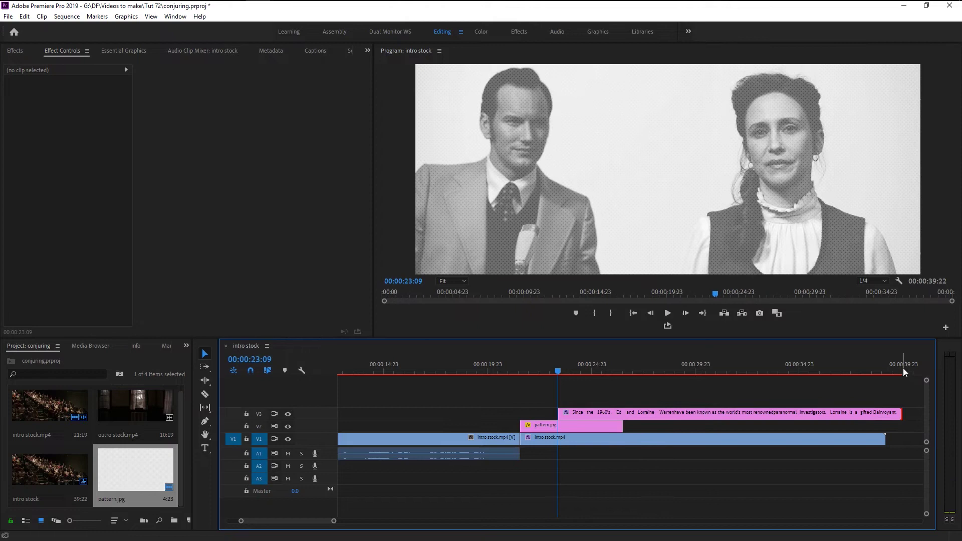
pyautogui.click(903, 368)
pyautogui.moveTo(903, 413); pyautogui.dragTo(906, 414)
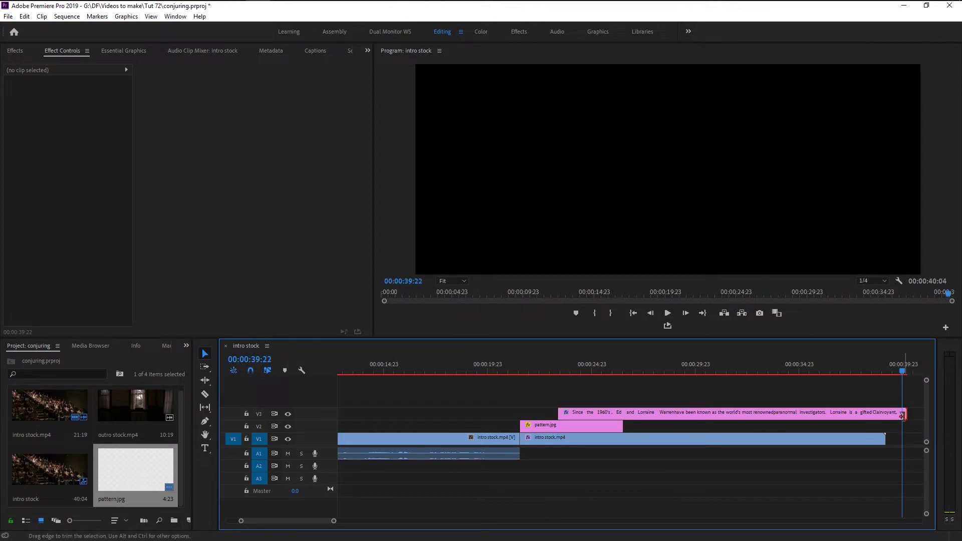
pyautogui.moveTo(903, 365); pyautogui.dragTo(905, 367)
pyautogui.click(879, 415)
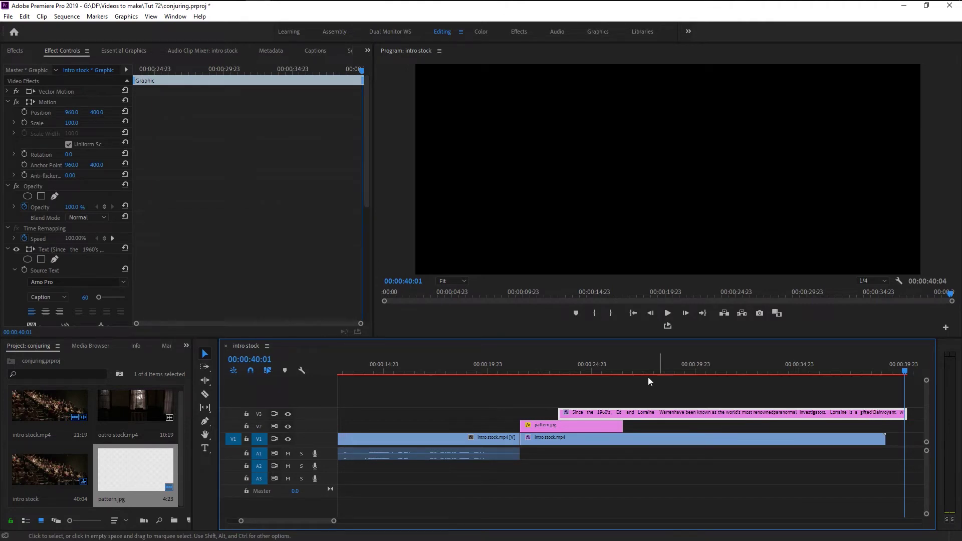
# Scrub Position Y to about 534 so the text ends on 'Based on the True Story.'.
pyautogui.scroll(-5, 231, 242)
pyautogui.scroll(-3, 232, 242)
pyautogui.moveTo(98, 251)
pyautogui.mouseDown()
pyautogui.moveTo(45, 251)
pyautogui.moveTo(97, 246)
pyautogui.mouseUp()
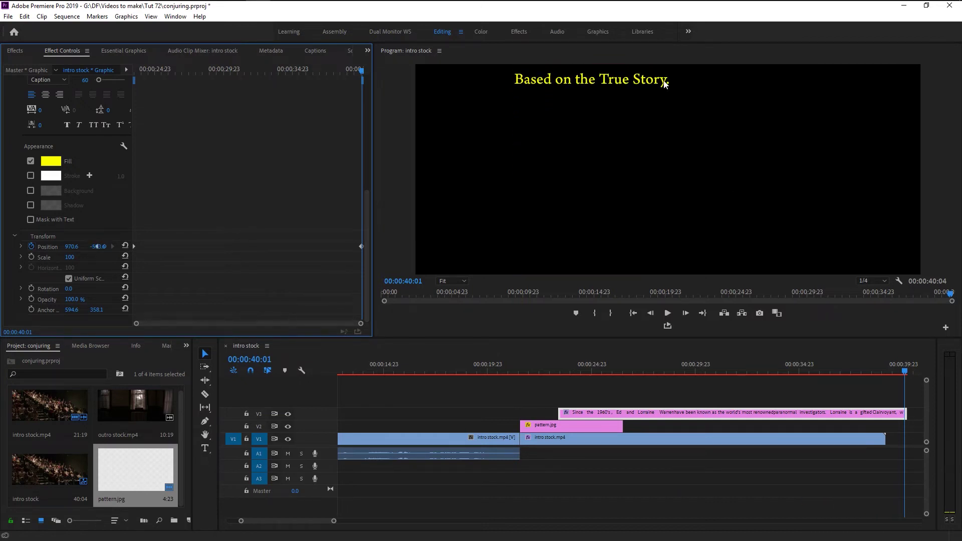
# Add blank lines after 'Story.' with the Type tool.
pyautogui.click(206, 448)
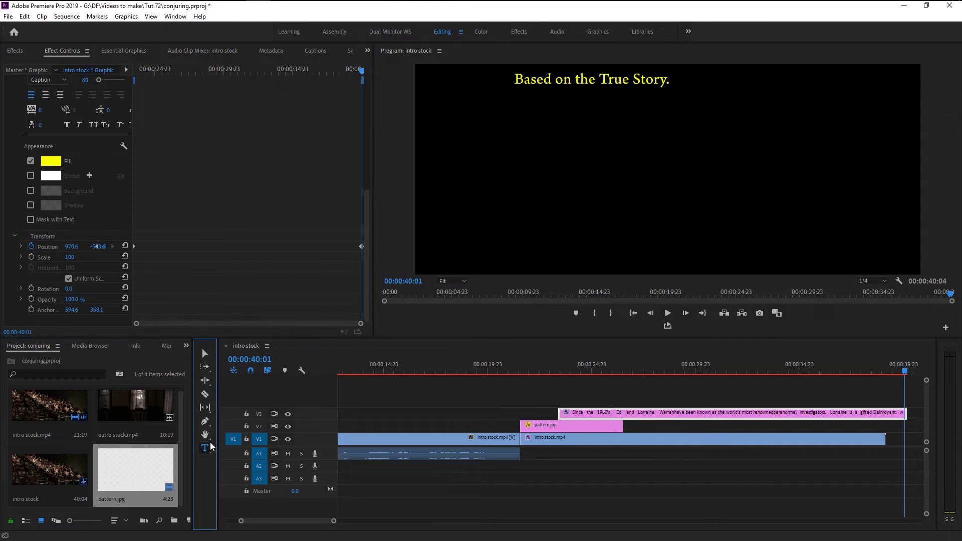
pyautogui.click(674, 81)
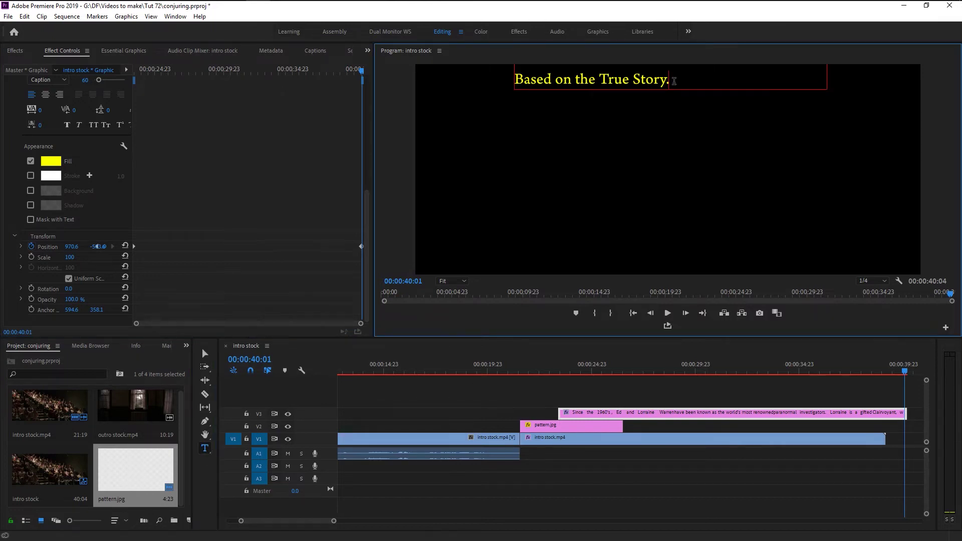
pyautogui.press('Return')
pyautogui.press('Return')
pyautogui.press('Return')
pyautogui.press('Return')
pyautogui.press('Return')
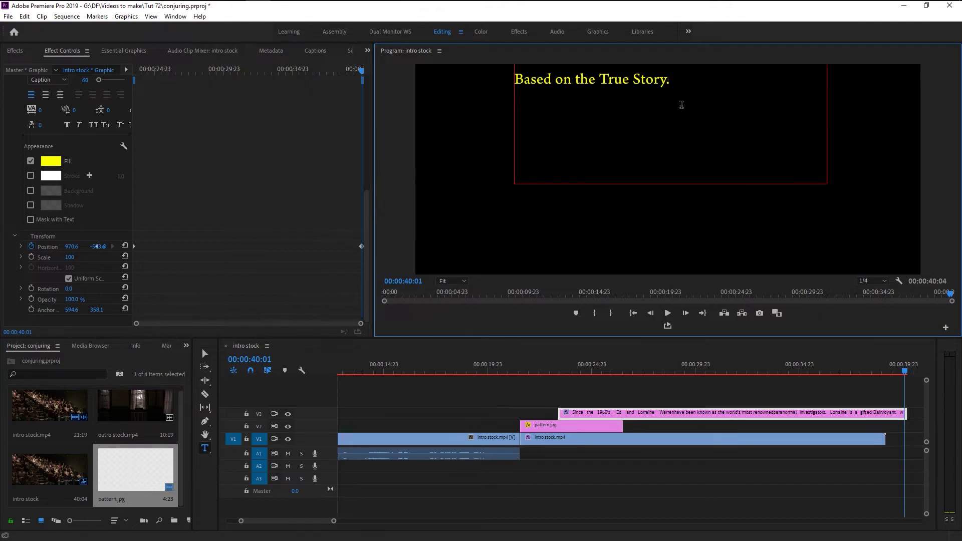
# Type 'conjuring' below the story and enlarge it to size 288.
pyautogui.write('co')
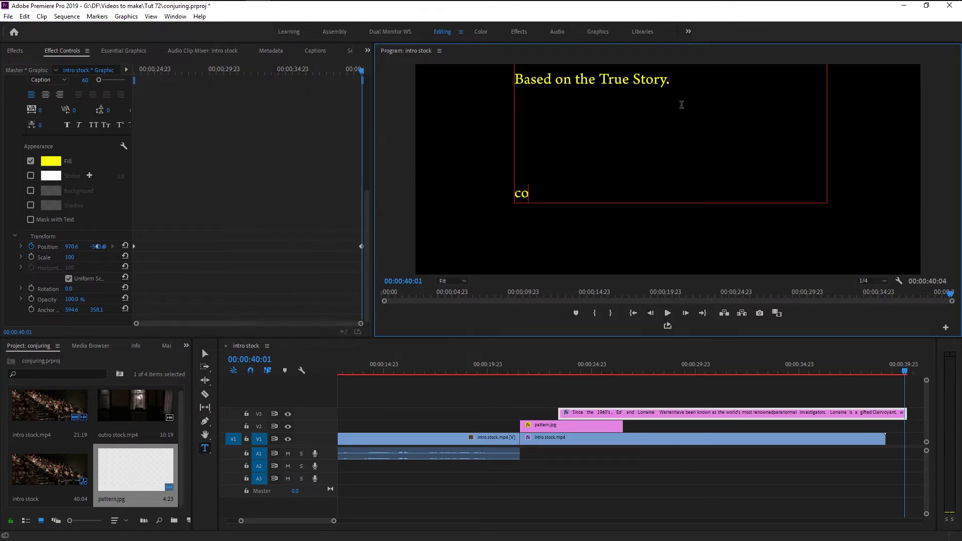
pyautogui.write('njuring')
pyautogui.moveTo(583, 197); pyautogui.dragTo(509, 191)
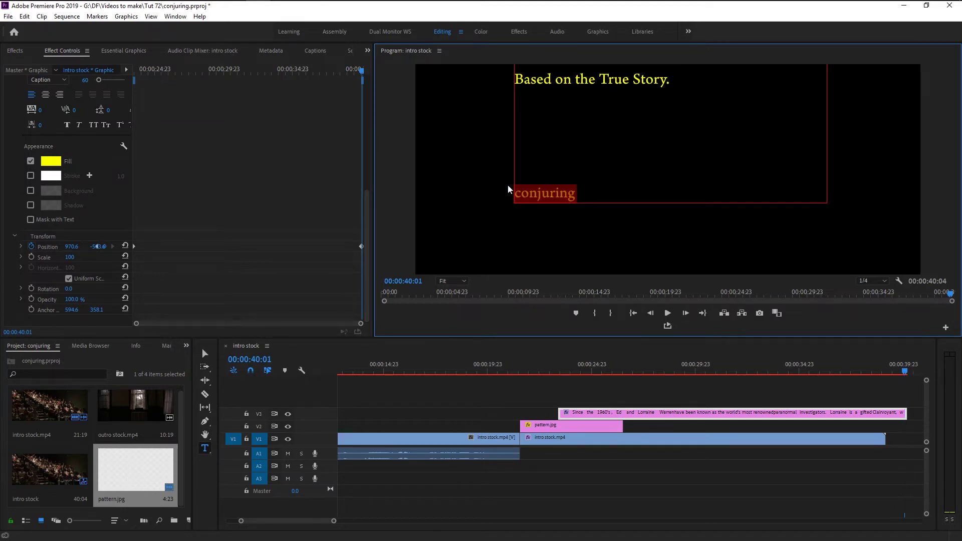
pyautogui.scroll(5, 187, 201)
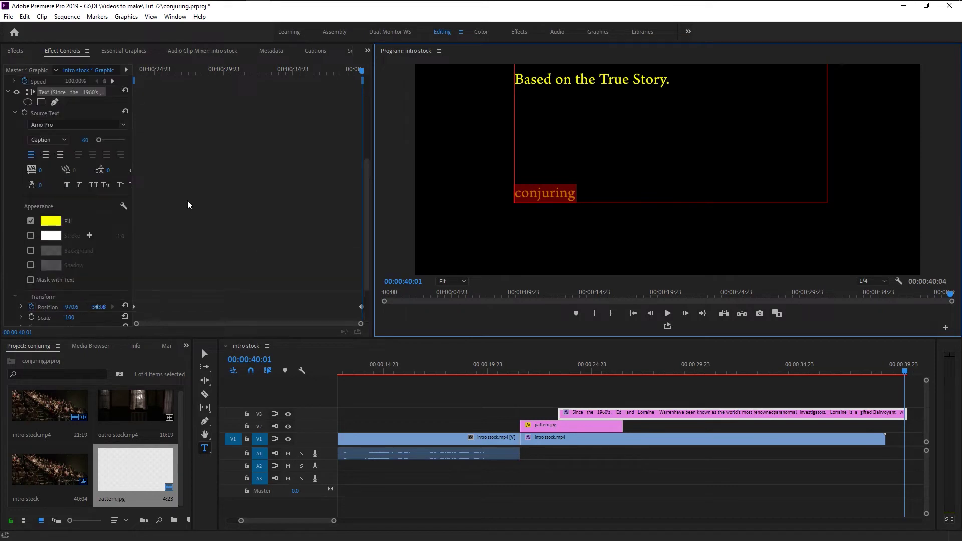
pyautogui.moveTo(85, 160); pyautogui.dragTo(164, 160)
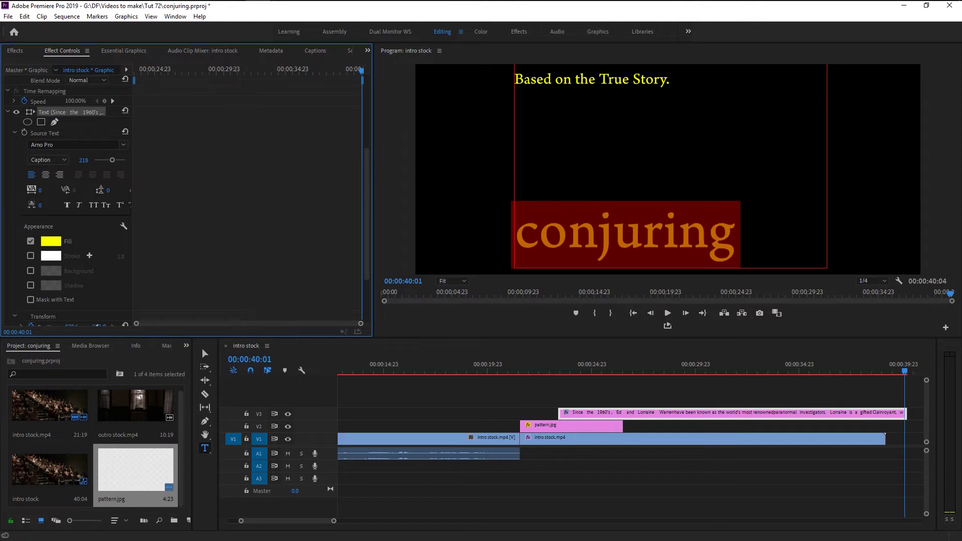
# Make the first letter C even bigger and delete the blank lines above the title.
pyautogui.click(550, 233)
pyautogui.moveTo(542, 233); pyautogui.dragTo(515, 233)
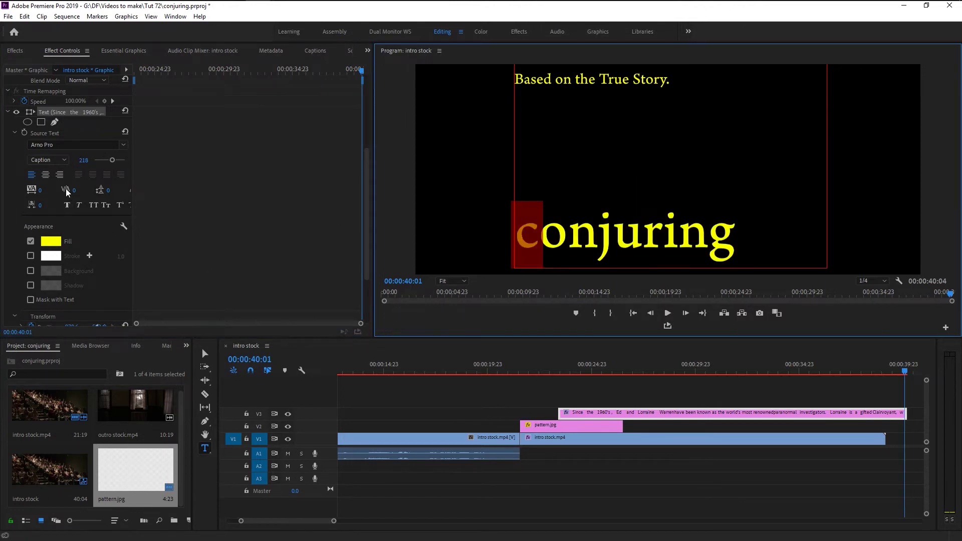
pyautogui.moveTo(84, 163); pyautogui.dragTo(175, 168)
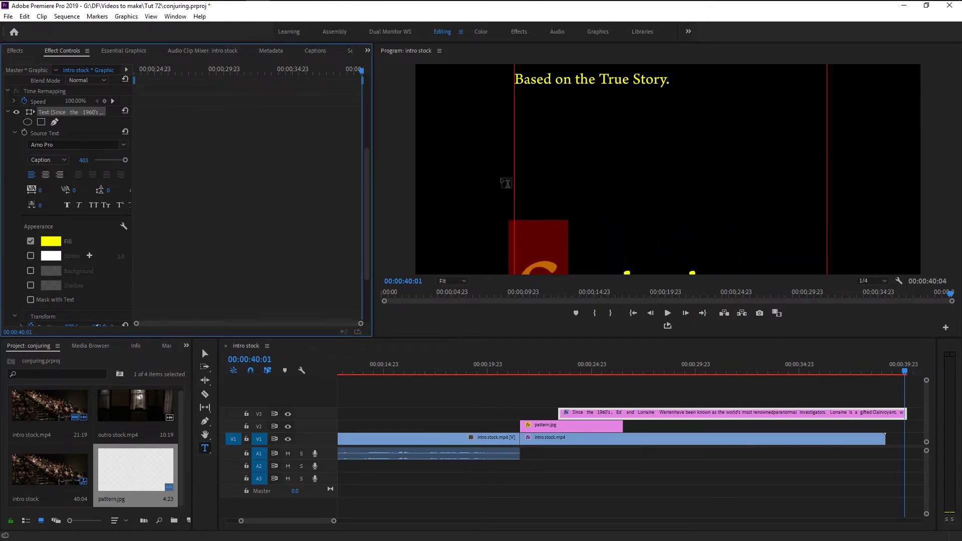
pyautogui.click(537, 183)
pyautogui.click(524, 264)
pyautogui.press('BackSpace')
pyautogui.press('BackSpace')
pyautogui.press('BackSpace')
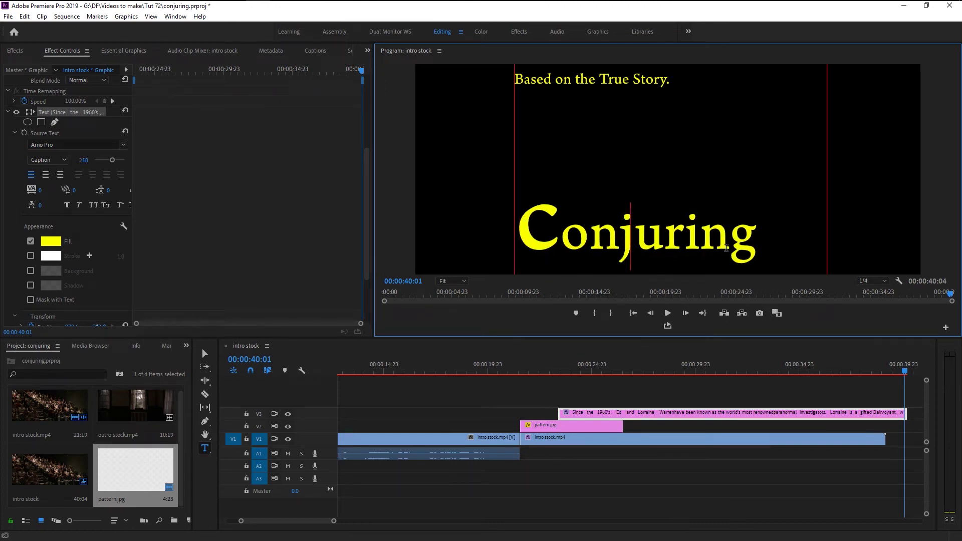
# Retype the letters after the C as 'onjuring'.
pyautogui.click(756, 268)
pyautogui.press('BackSpace')
pyautogui.press('BackSpace')
pyautogui.press('BackSpace')
pyautogui.press('BackSpace')
pyautogui.press('BackSpace')
pyautogui.press('BackSpace')
pyautogui.press('BackSpace')
pyautogui.press('BackSpace')
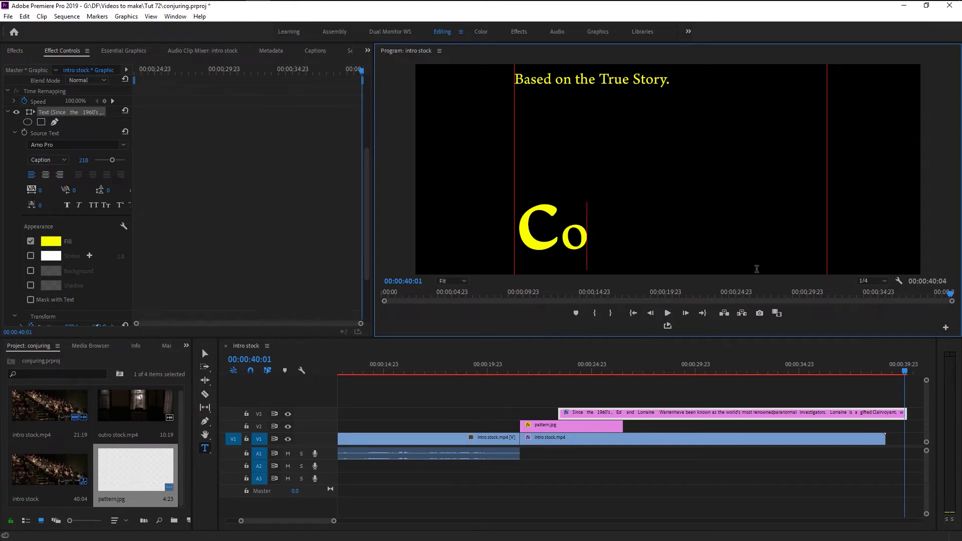
pyautogui.write('onj')
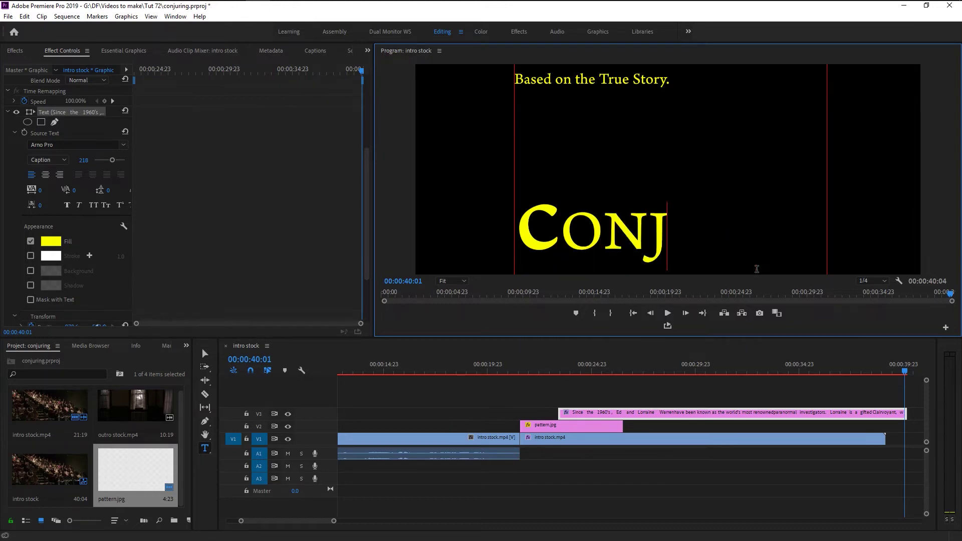
pyautogui.write('uring')
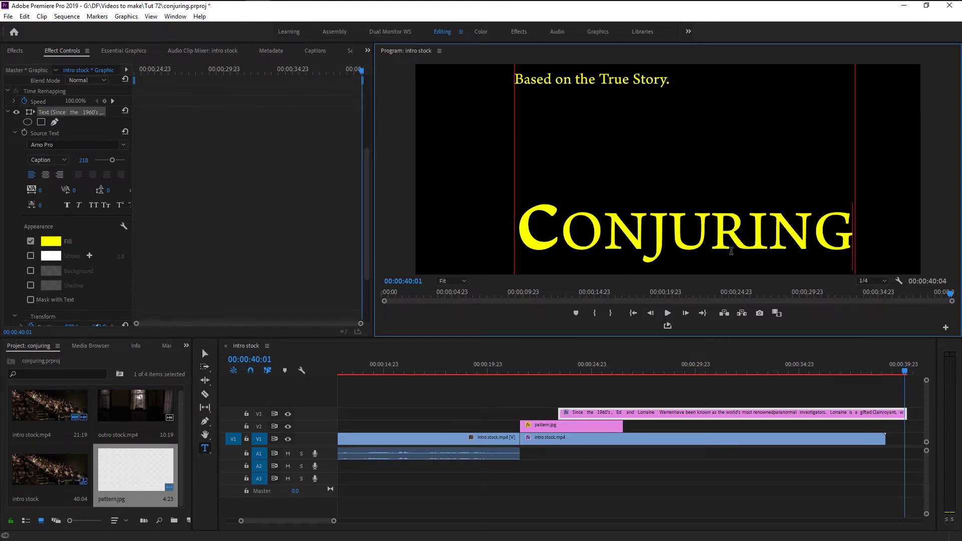
# Enlarge the J and the C of the title via Font Size.
pyautogui.moveTo(671, 240); pyautogui.dragTo(652, 245)
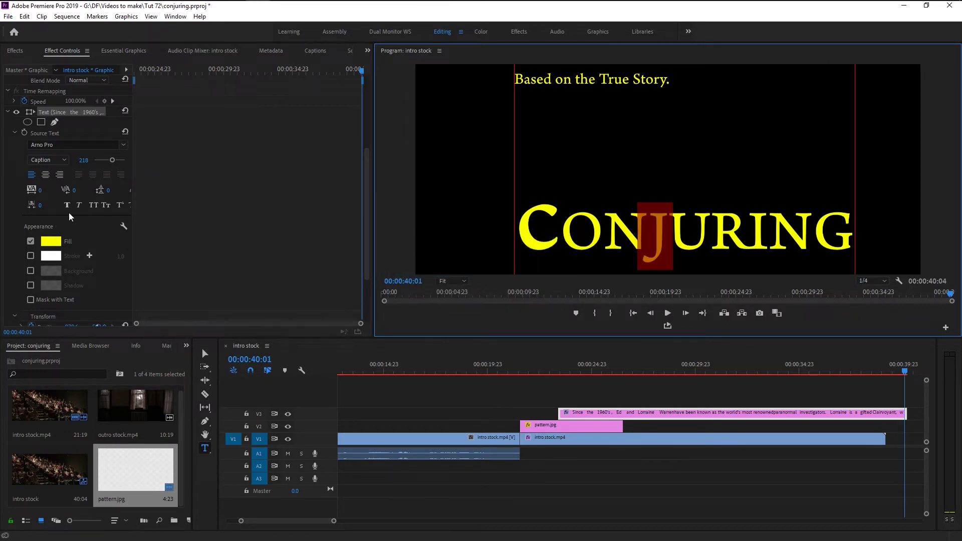
pyautogui.moveTo(81, 161); pyautogui.dragTo(156, 161)
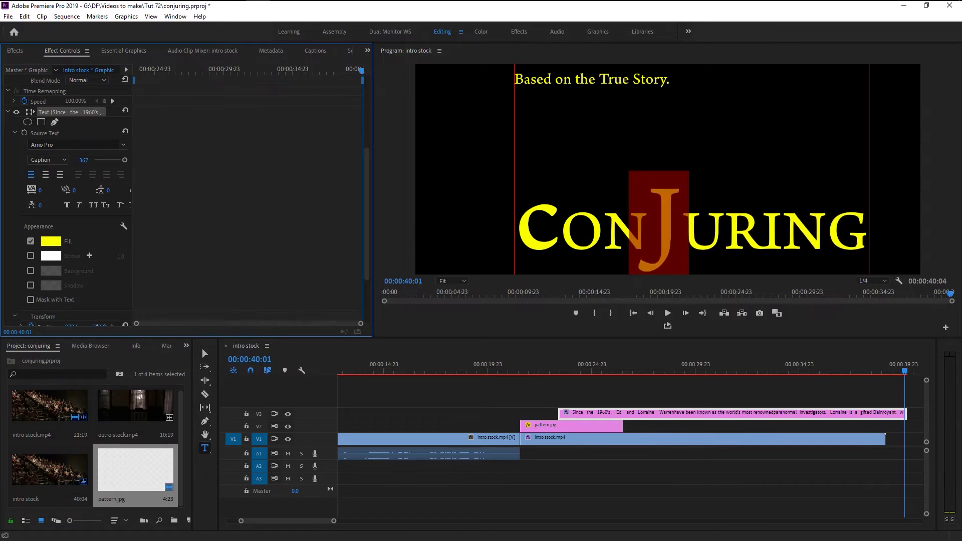
pyautogui.moveTo(560, 220); pyautogui.dragTo(526, 226)
pyautogui.moveTo(84, 160); pyautogui.dragTo(113, 161)
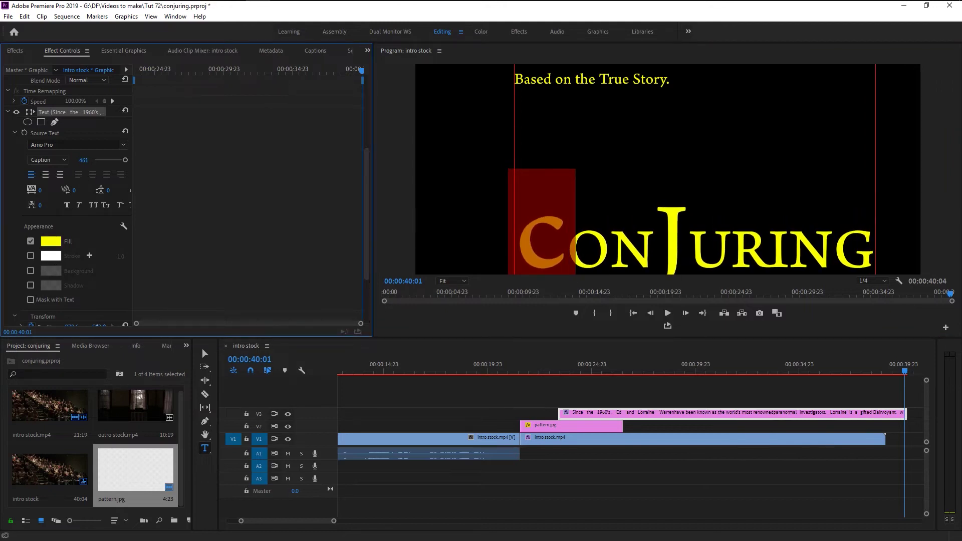
pyautogui.click(550, 160)
pyautogui.click(524, 217)
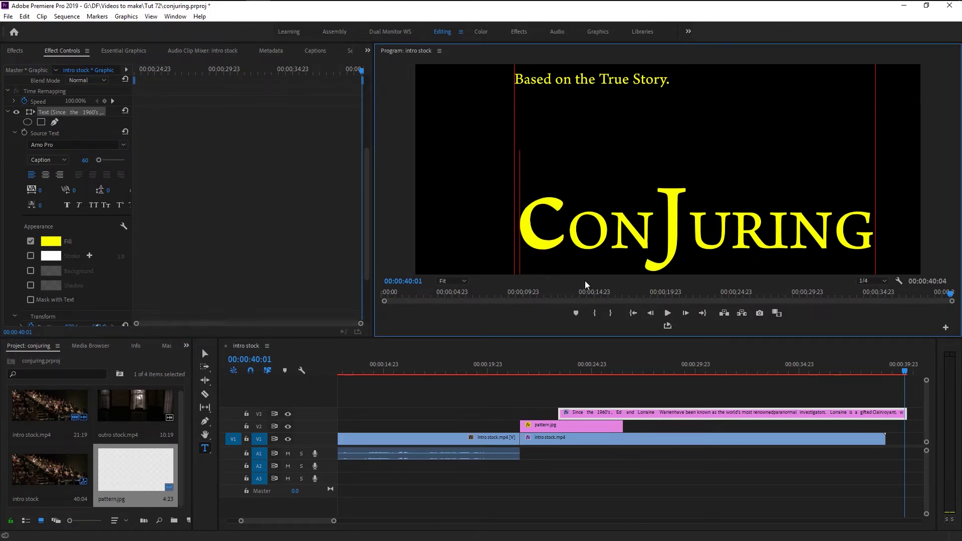
# Shrink the J back to size 258 and select the story text clip.
pyautogui.click(670, 236)
pyautogui.hotkey('shift', 'Left')
pyautogui.click(85, 173)
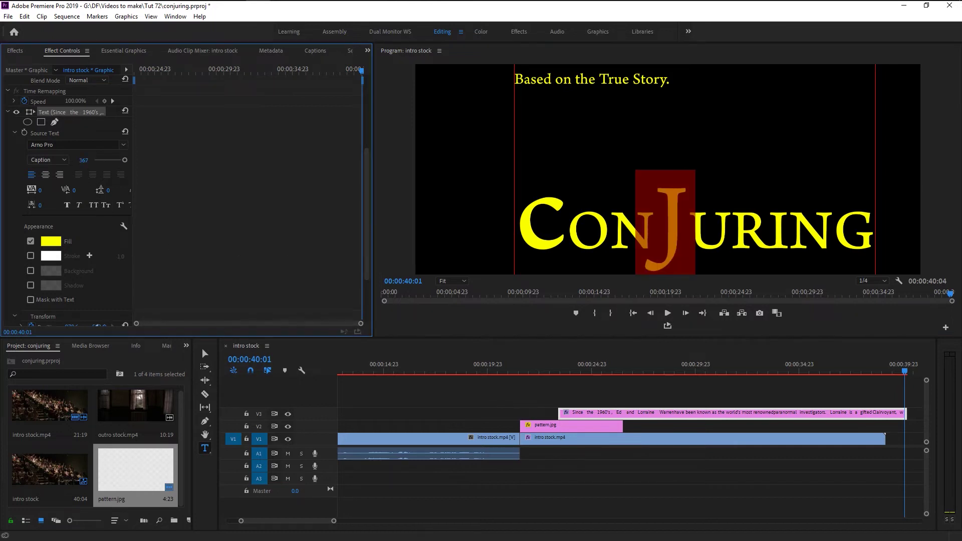
pyautogui.moveTo(84, 160); pyautogui.dragTo(38, 160)
pyautogui.click(635, 251)
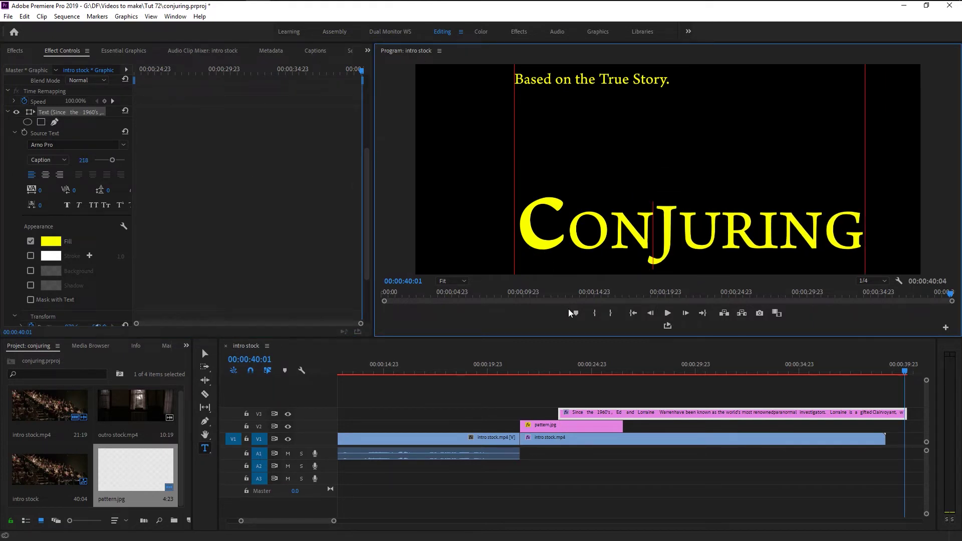
pyautogui.click(589, 421)
pyautogui.click(589, 414)
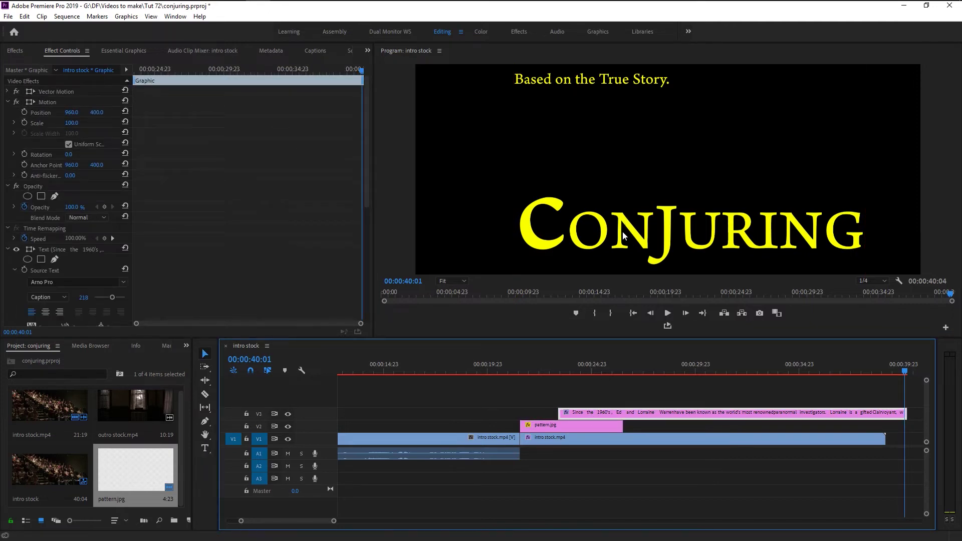
# Nudge Position Y at 00:00:40:01 to raise the CONJURING title slightly.
pyautogui.click(621, 229)
pyautogui.press('v')
pyautogui.press('Left')
pyautogui.press('Left')
pyautogui.press('Left')
pyautogui.press('Left')
pyautogui.press('Left')
pyautogui.press('Left')
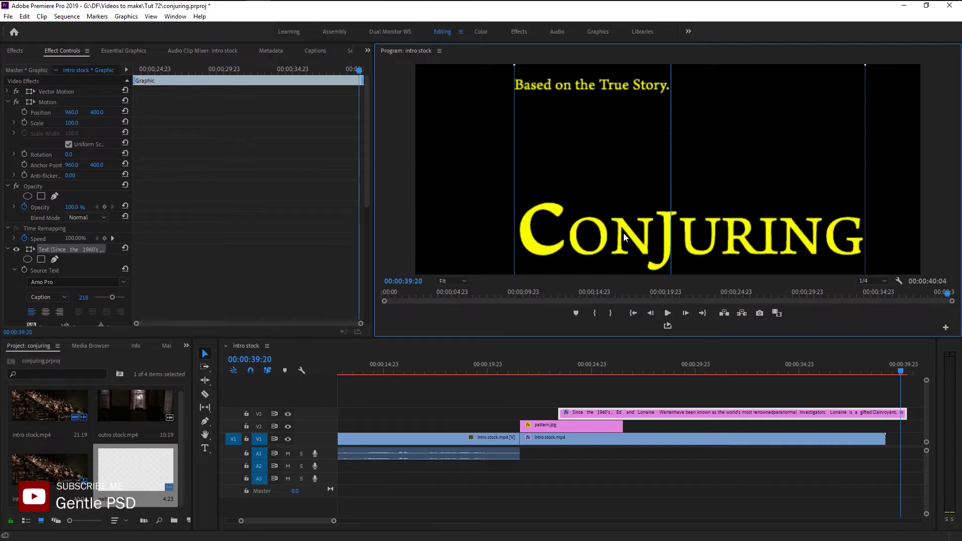
pyautogui.press('Right')
pyautogui.press('Right')
pyautogui.press('Right')
pyautogui.press('Right')
pyautogui.press('Right')
pyautogui.scroll(-5, 227, 245)
pyautogui.moveTo(97, 247); pyautogui.dragTo(97, 247)
# Extend the intro stock clip and pattern.jpg to end with the text around 00:00:40:21.
pyautogui.click(801, 479)
pyautogui.press('-')
pyautogui.press('=')
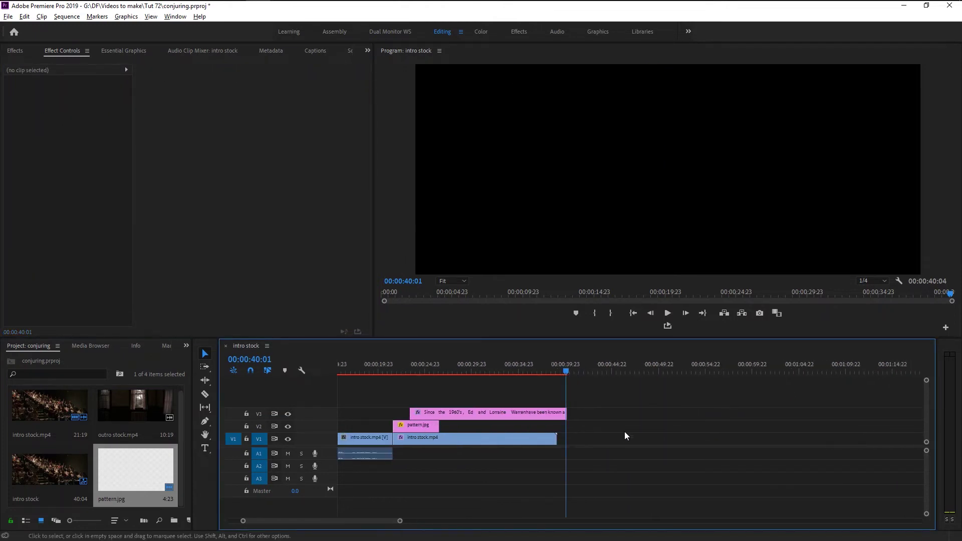
pyautogui.moveTo(555, 438); pyautogui.dragTo(573, 414)
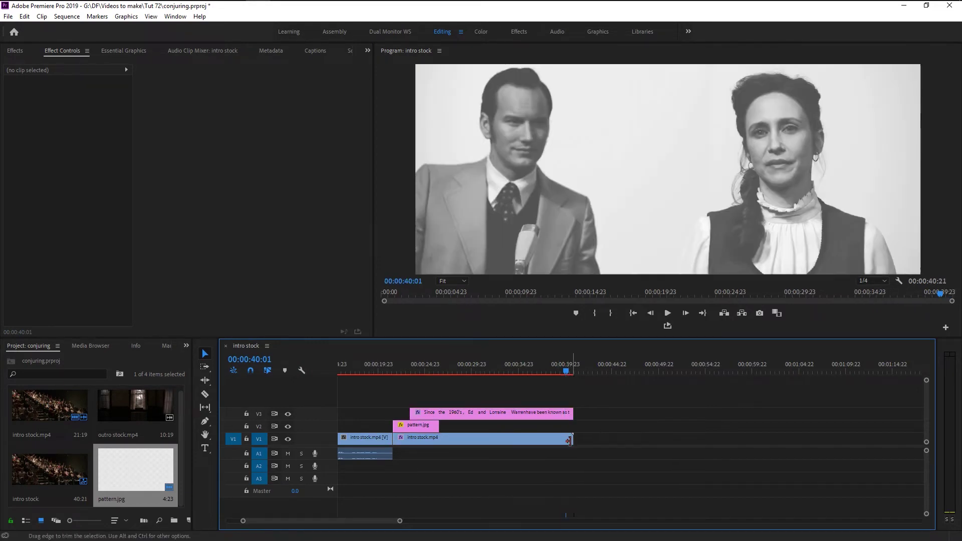
pyautogui.moveTo(435, 430); pyautogui.dragTo(567, 455)
# Preview the sequence from about 20 seconds through the title roll-up.
pyautogui.scroll(2, 390, 473)
pyautogui.click(392, 362)
pyautogui.press('space')
pyautogui.scroll(-2, 550, 489)
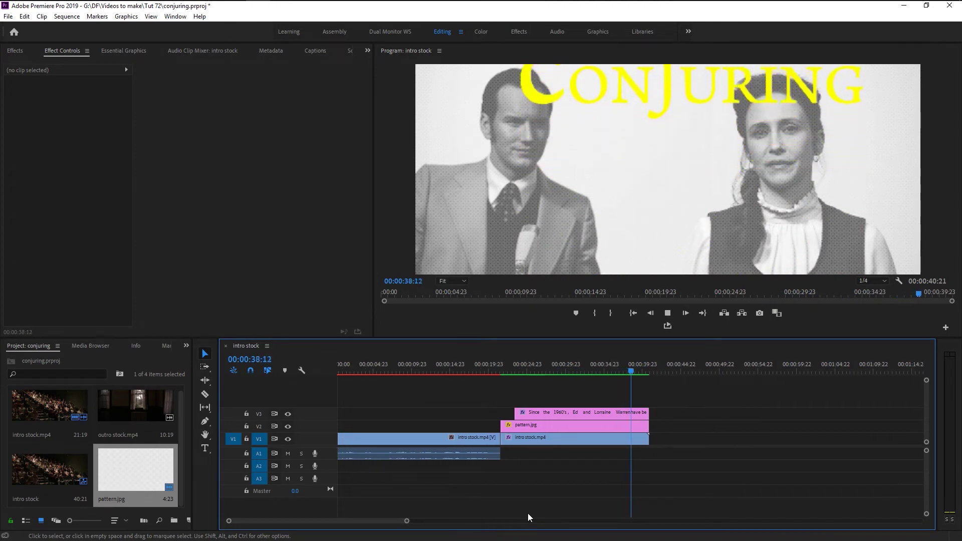
pyautogui.press('space')
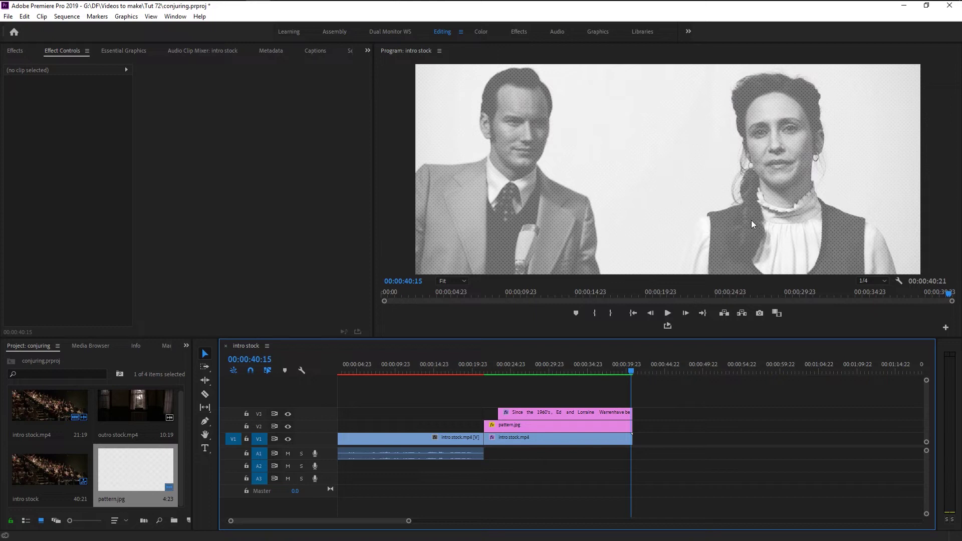
pyautogui.press('=')
pyautogui.press('=')
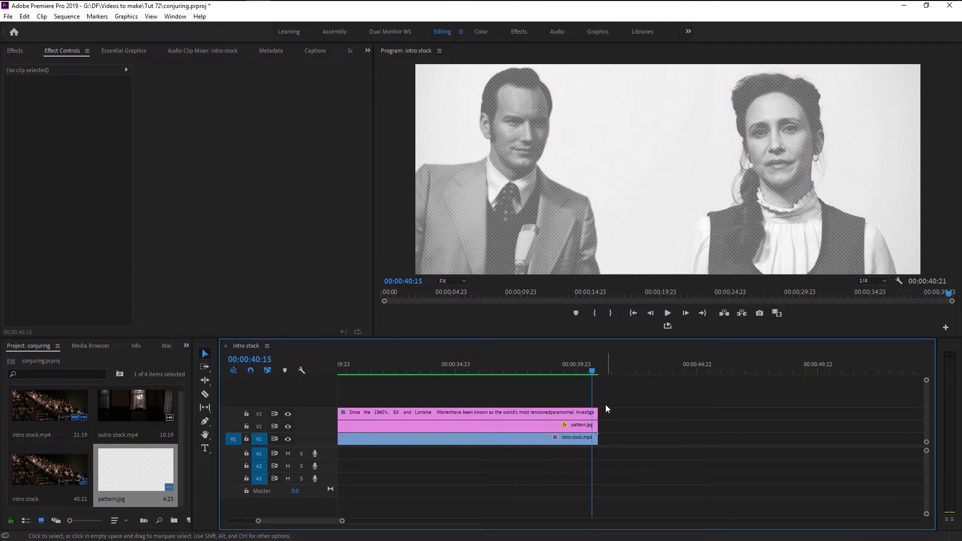
# Extend the story text, pattern.jpg and intro stock clips to about 00:00:49:18.
pyautogui.moveTo(597, 413); pyautogui.dragTo(815, 414)
pyautogui.moveTo(597, 427); pyautogui.dragTo(812, 439)
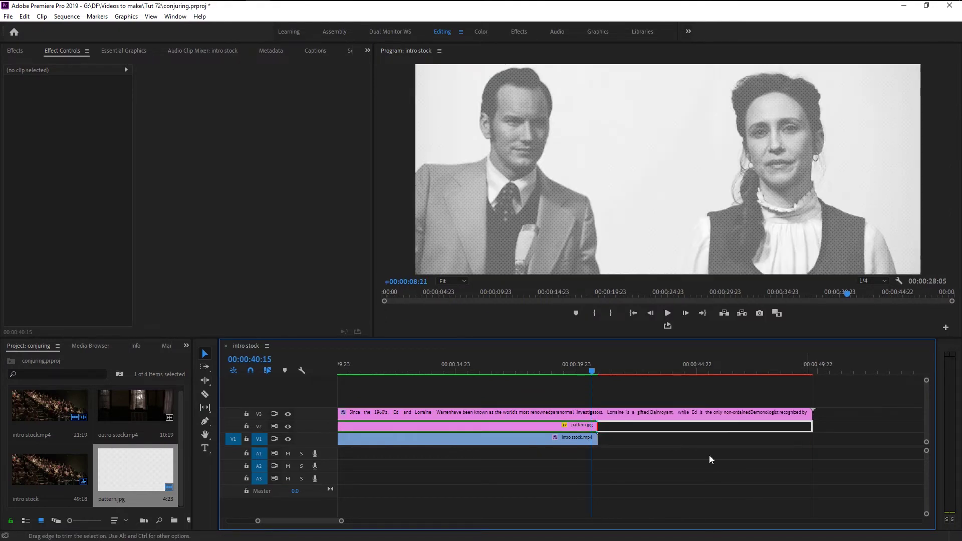
pyautogui.moveTo(594, 442); pyautogui.dragTo(718, 448)
pyautogui.moveTo(795, 451); pyautogui.dragTo(813, 442)
# Move the story text's closing Position keyframe to 00:00:43:00.
pyautogui.click(459, 412)
pyautogui.scroll(-8, 182, 242)
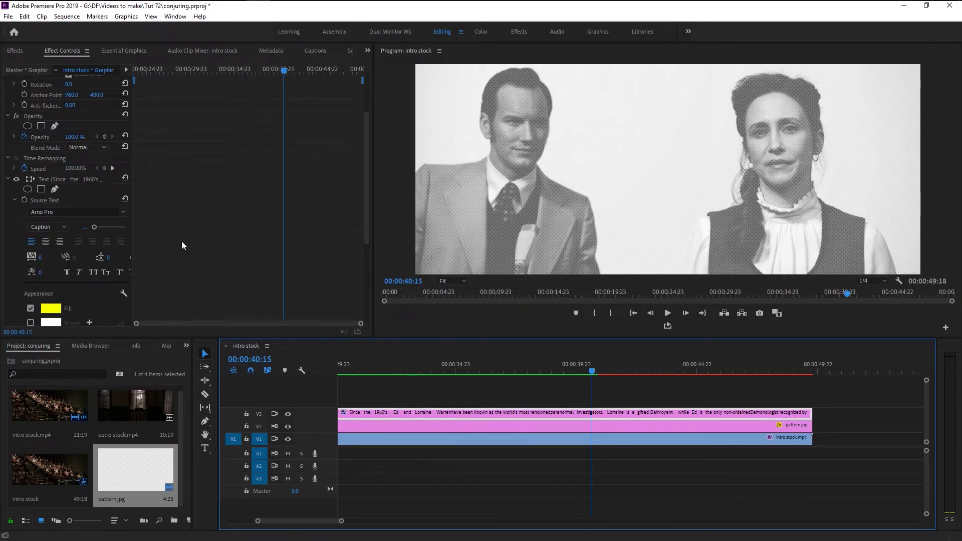
pyautogui.click(277, 70)
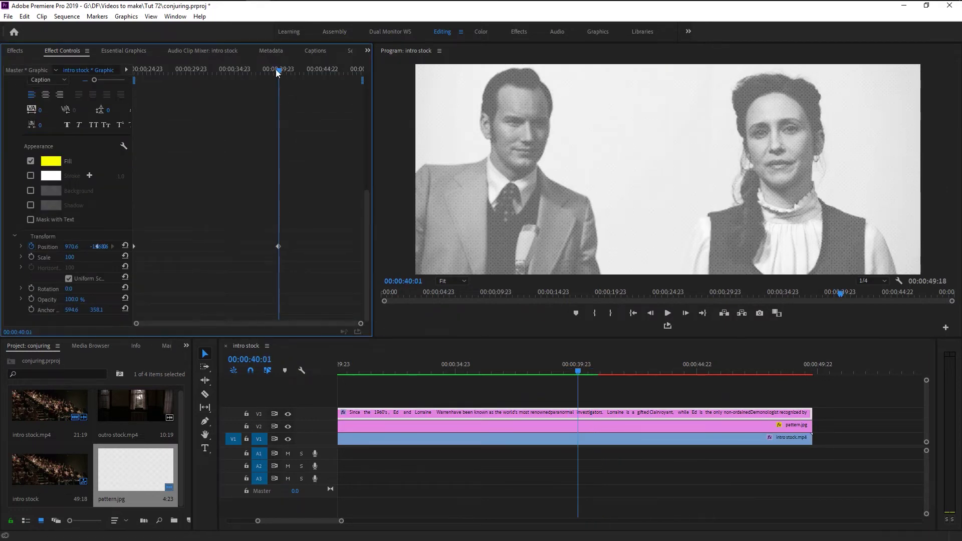
pyautogui.scroll(4, 688, 389)
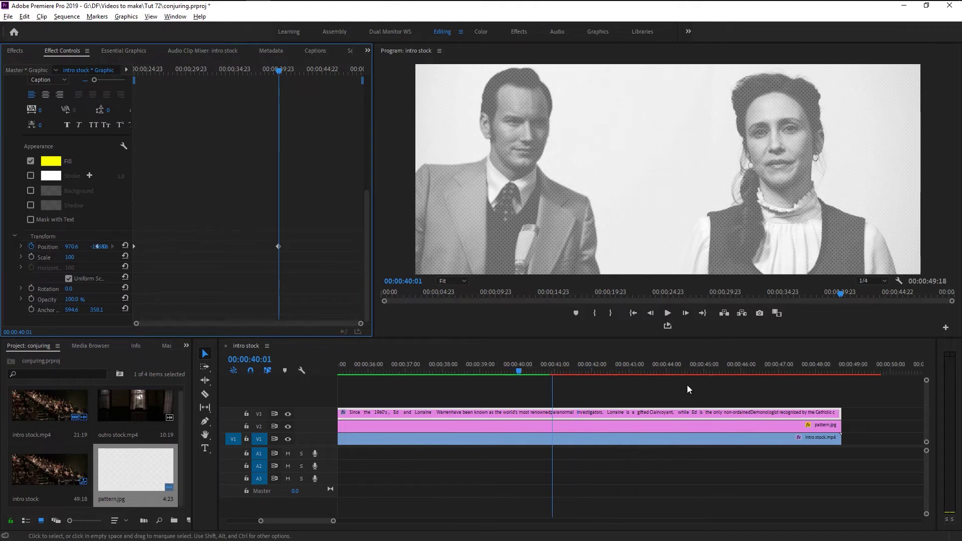
pyautogui.click(616, 365)
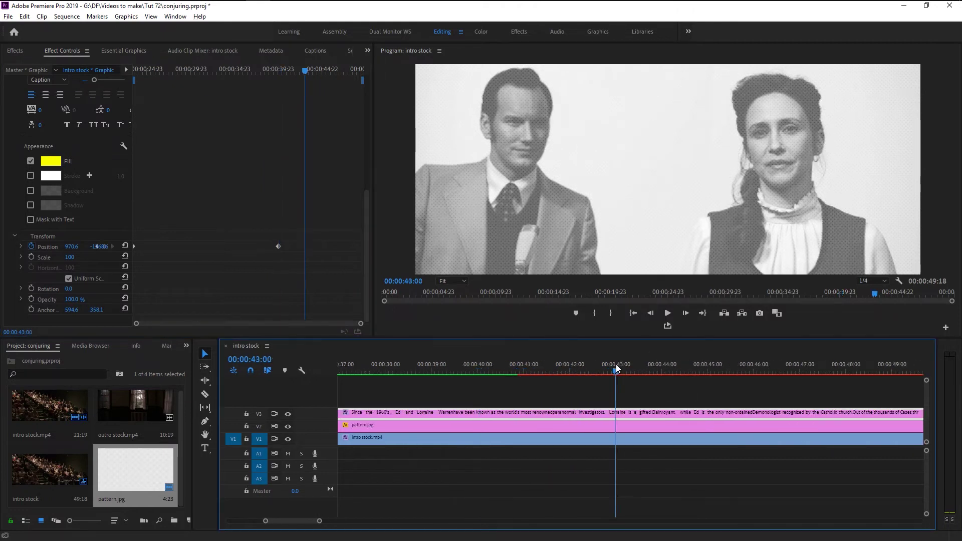
pyautogui.click(619, 373)
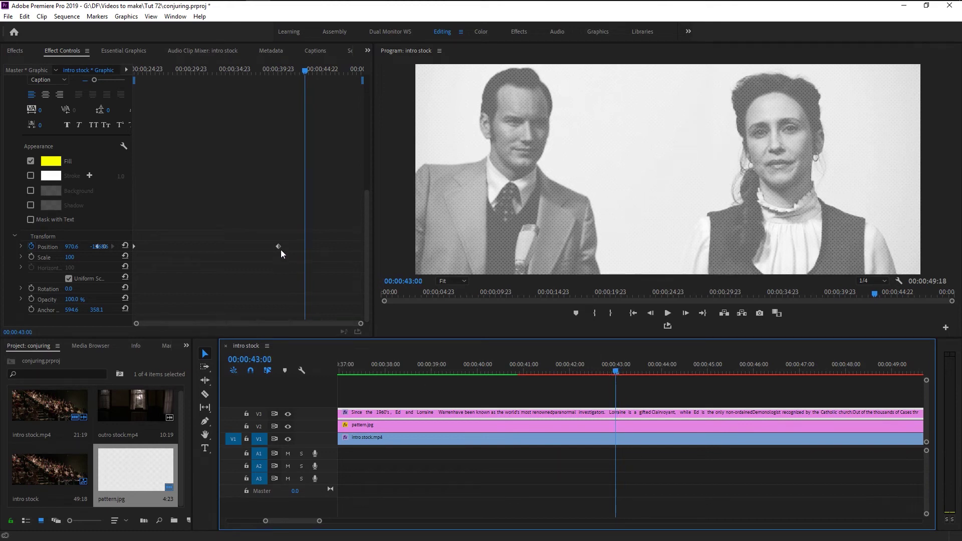
pyautogui.moveTo(279, 246); pyautogui.dragTo(306, 249)
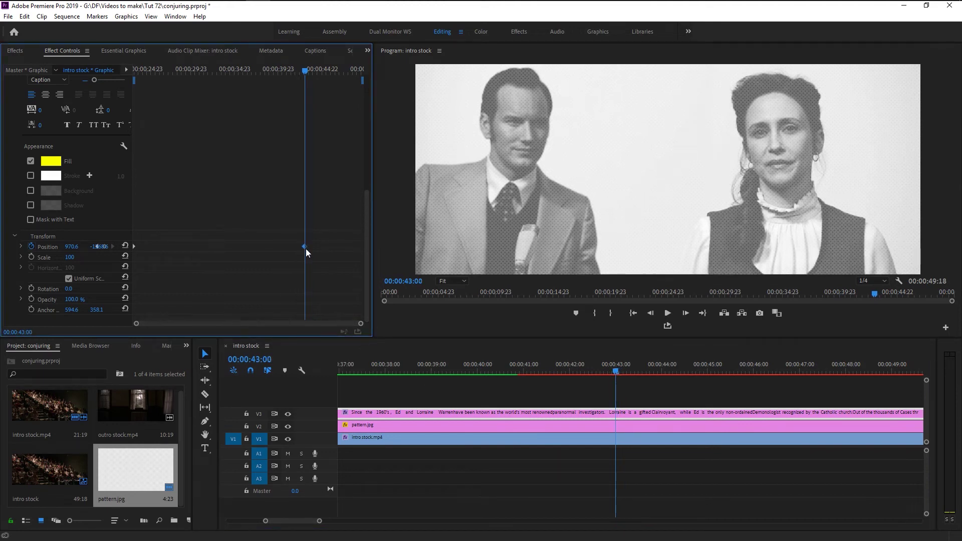
pyautogui.scroll(-4, 663, 453)
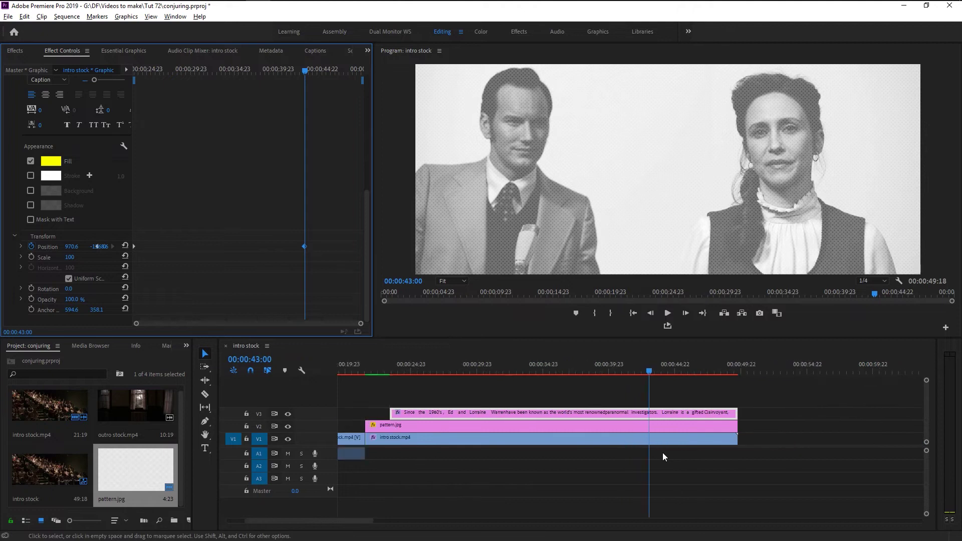
pyautogui.click(429, 366)
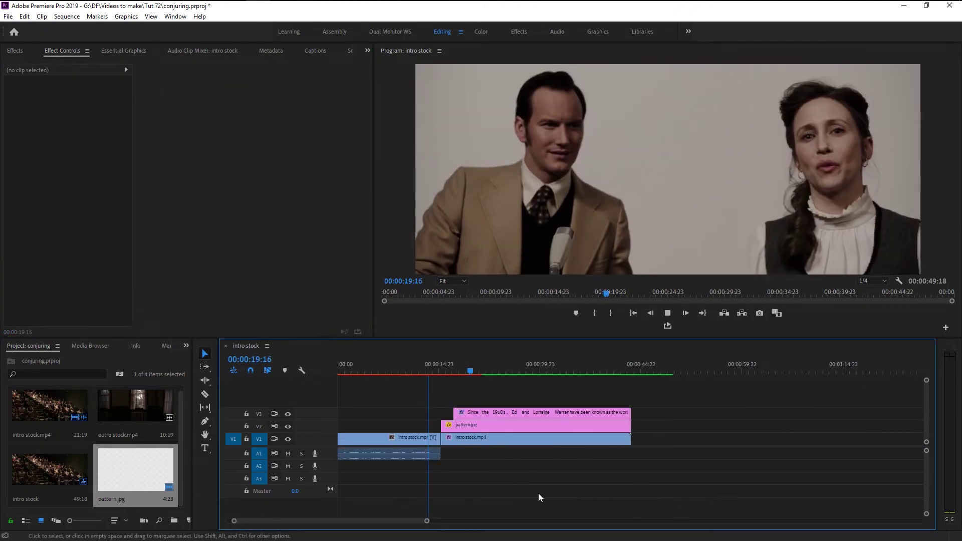
pyautogui.scroll(1, 538, 493)
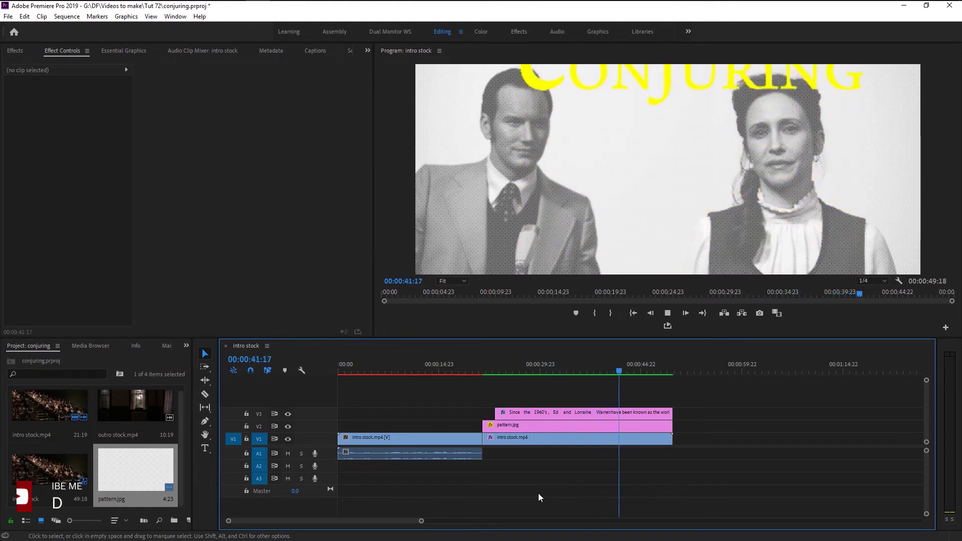
pyautogui.press('space')
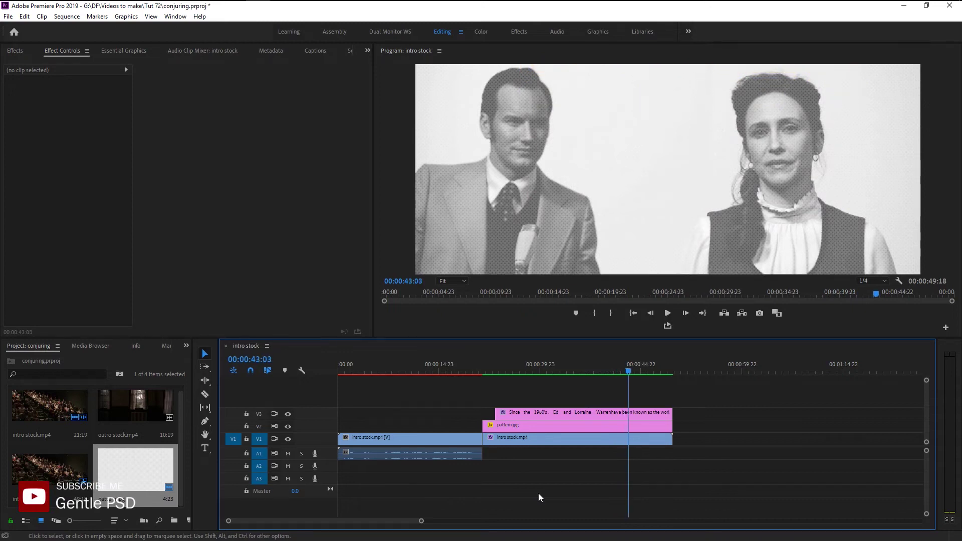
pyautogui.press('=')
pyautogui.press('=')
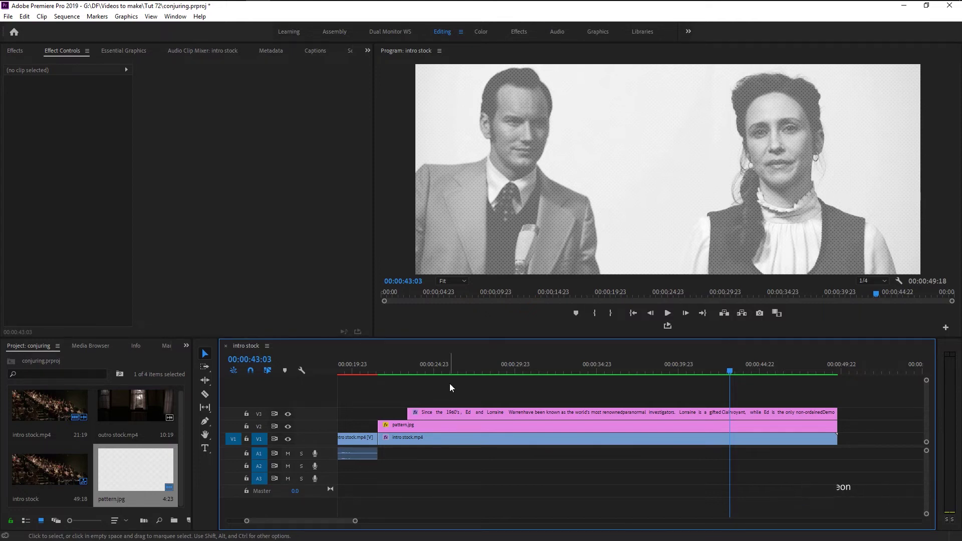
pyautogui.click(435, 366)
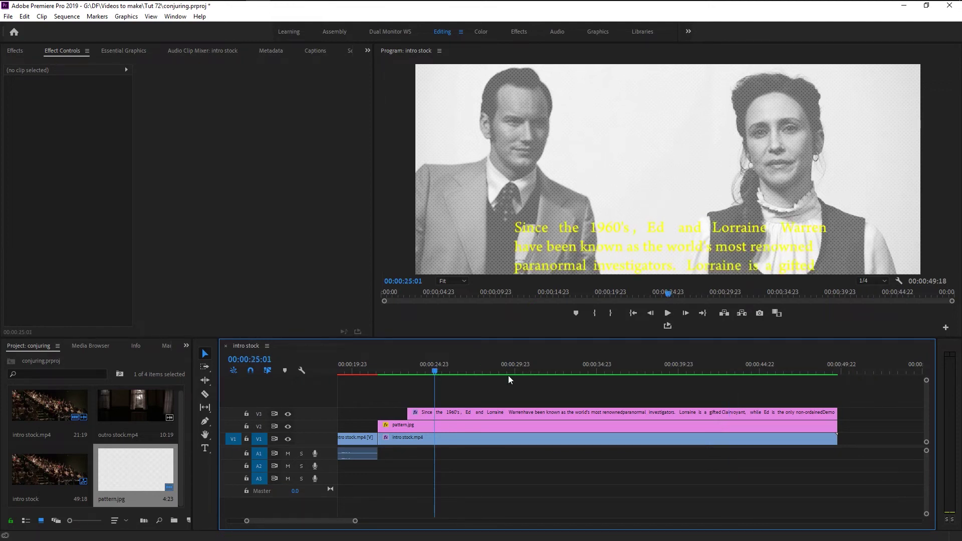
pyautogui.click(393, 427)
# Nest the intro stock.mp4 and pattern.jpg clips into a sequence named INTRO.
pyautogui.keyDown('shift'); pyautogui.click(409, 444); pyautogui.keyUp('shift')
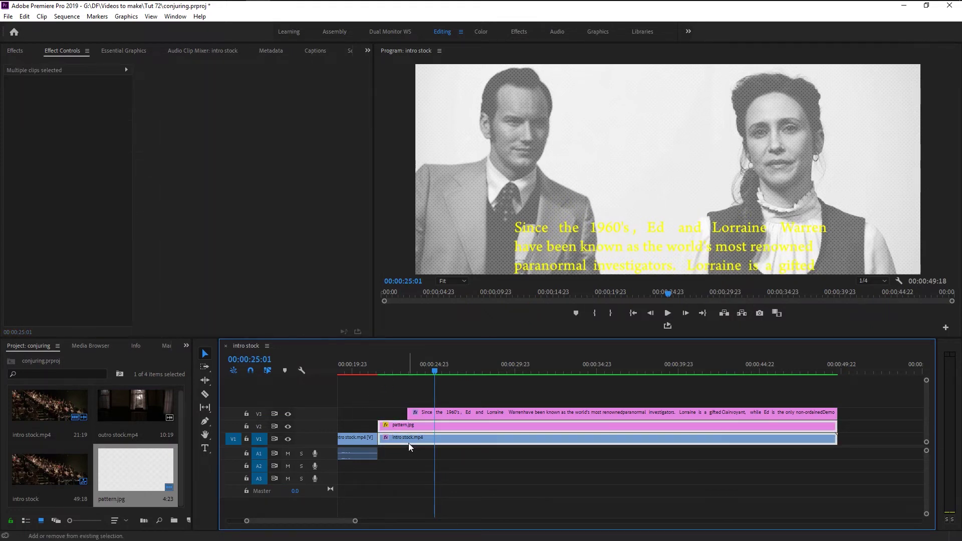
pyautogui.rightClick(408, 443)
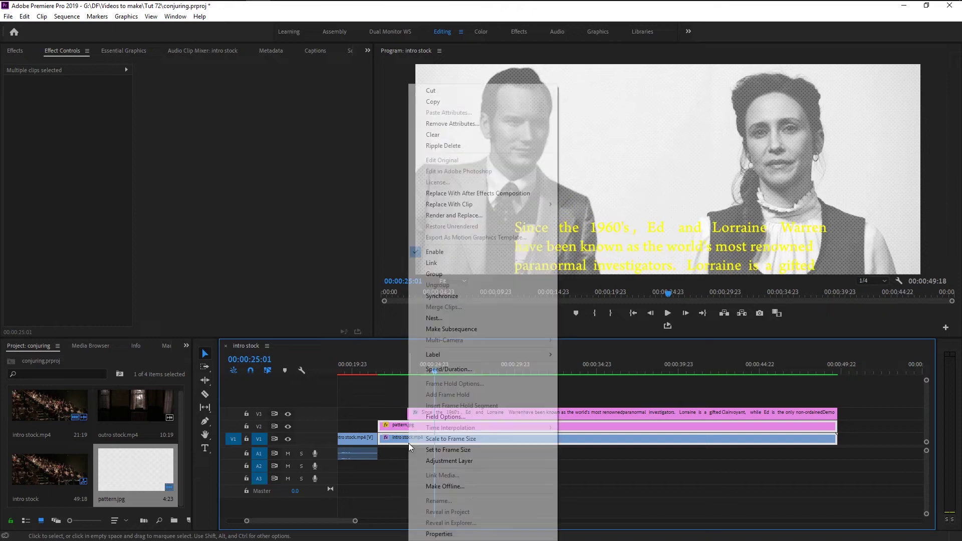
pyautogui.click(468, 318)
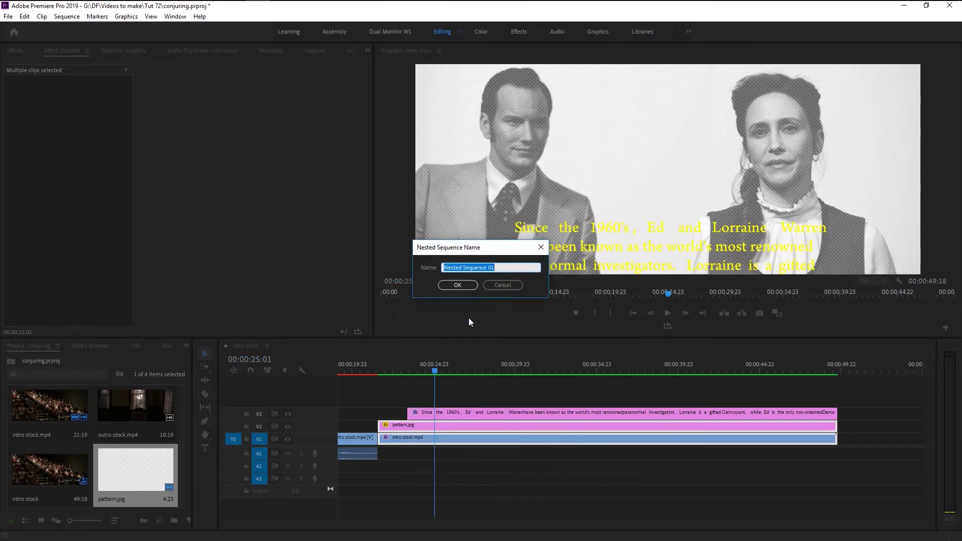
pyautogui.press('BackSpace')
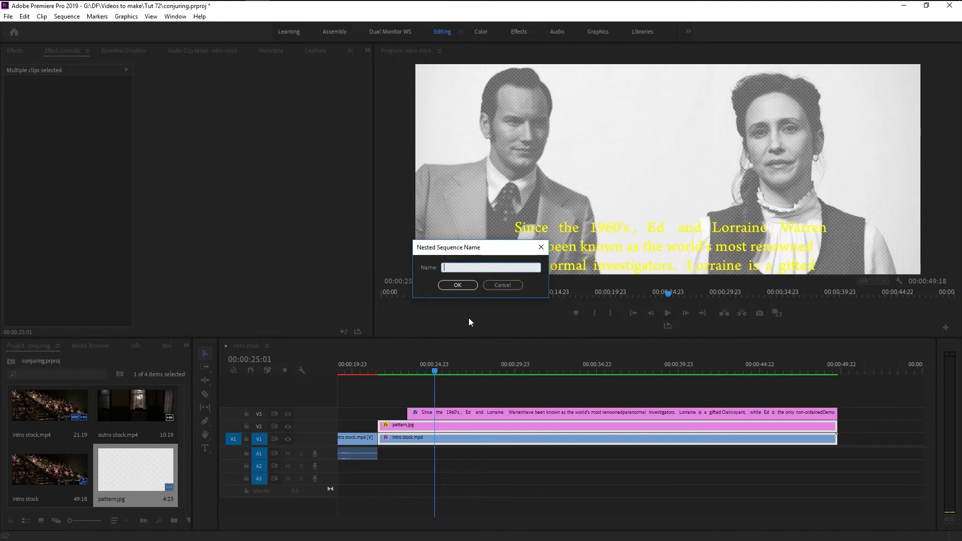
pyautogui.write('INTRO')
pyautogui.press('Return')
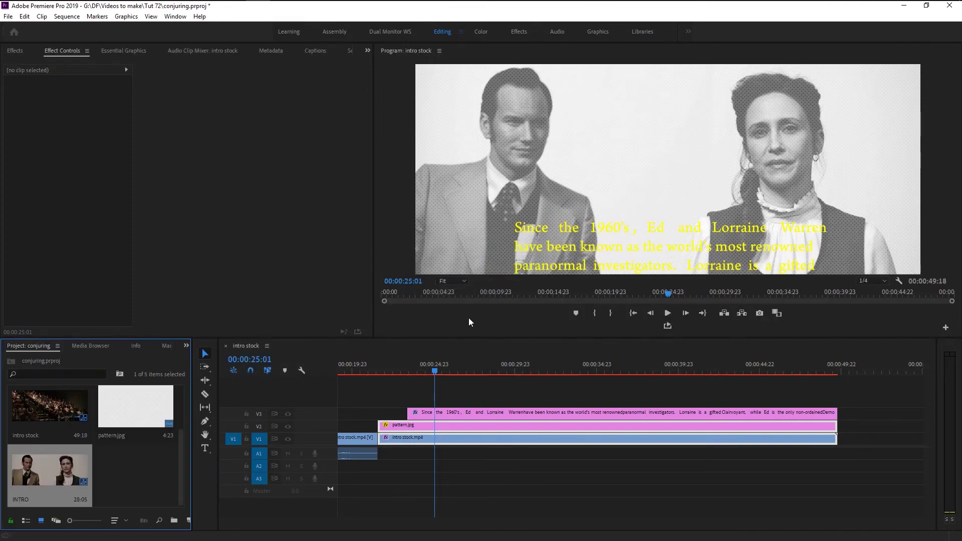
pyautogui.click(414, 444)
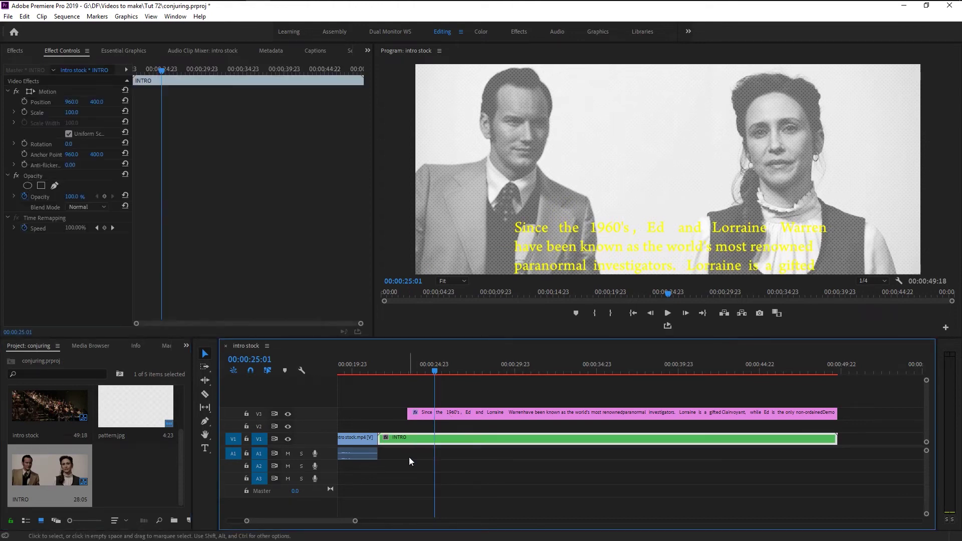
pyautogui.click(410, 464)
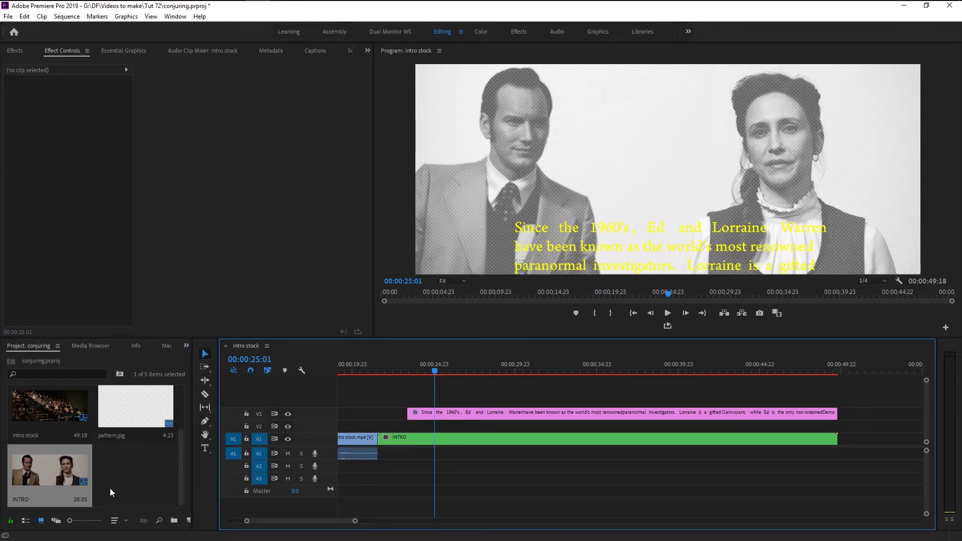
pyautogui.click(188, 521)
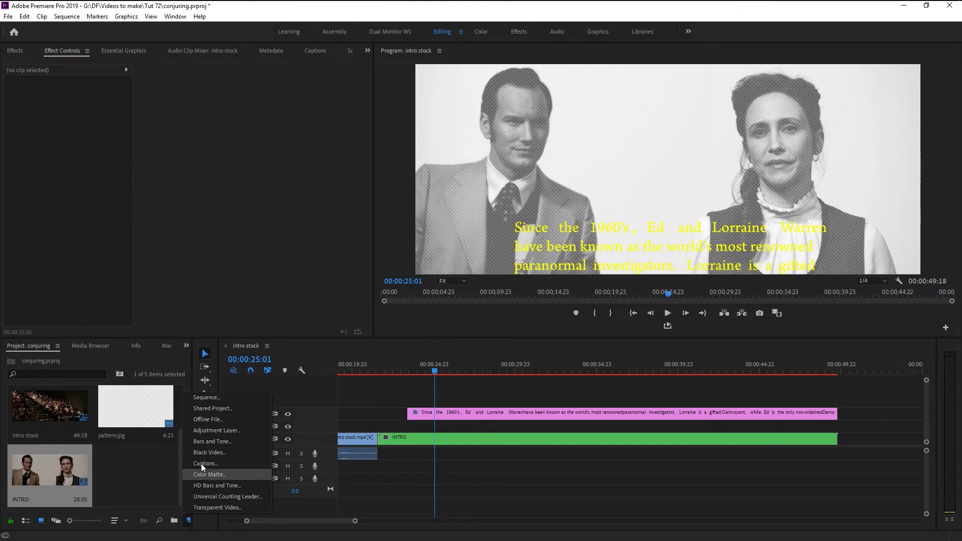
# Create a Black Video item with default settings and place it on V2 above INTRO.
pyautogui.click(206, 452)
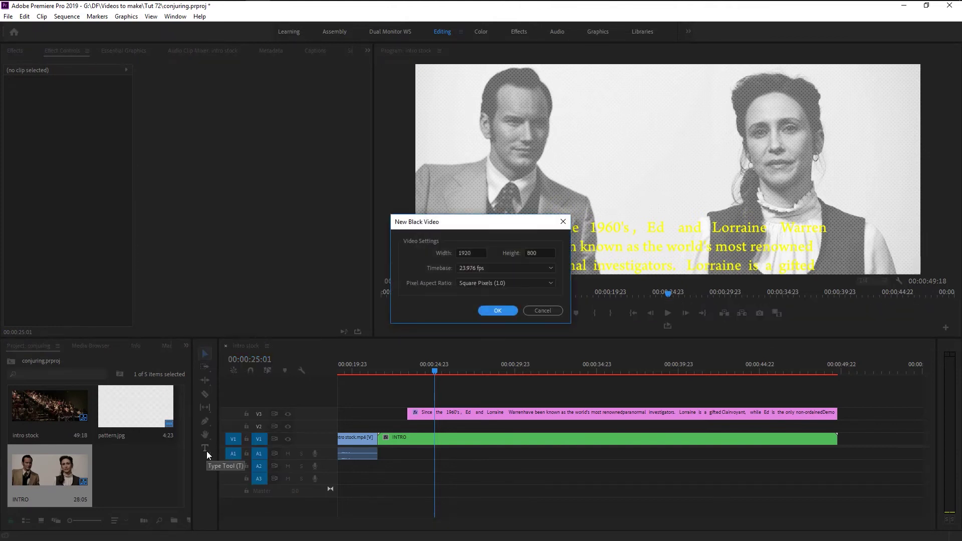
pyautogui.click(493, 310)
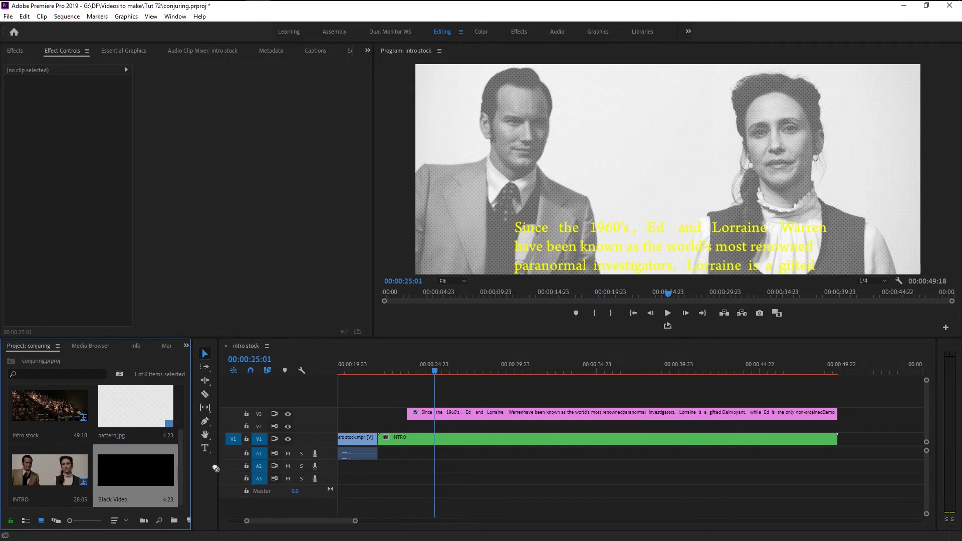
pyautogui.moveTo(216, 468); pyautogui.dragTo(574, 430)
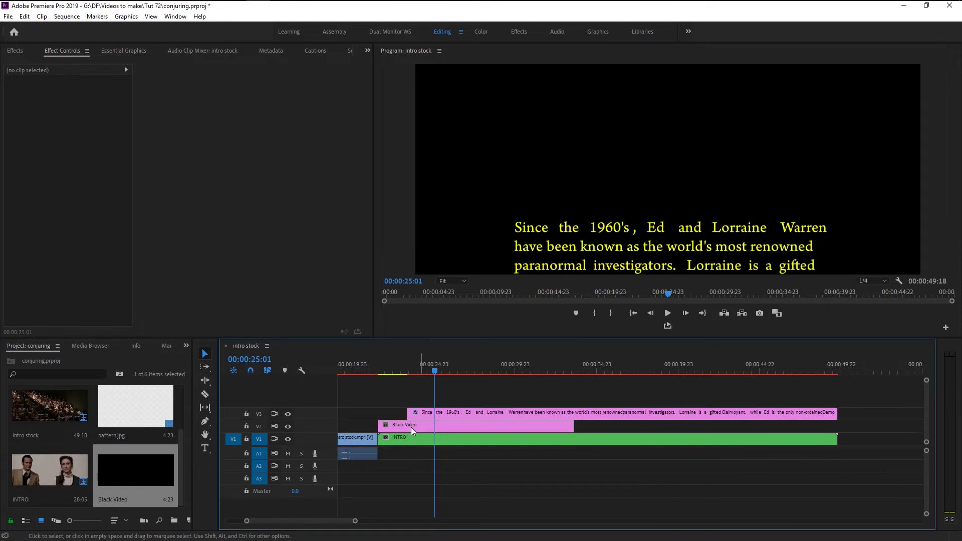
# Shift the Black Video to start with the text and keyframe its opacity at 0%.
pyautogui.moveTo(404, 425); pyautogui.dragTo(434, 426)
pyautogui.click(391, 369)
pyautogui.moveTo(391, 369); pyautogui.dragTo(407, 374)
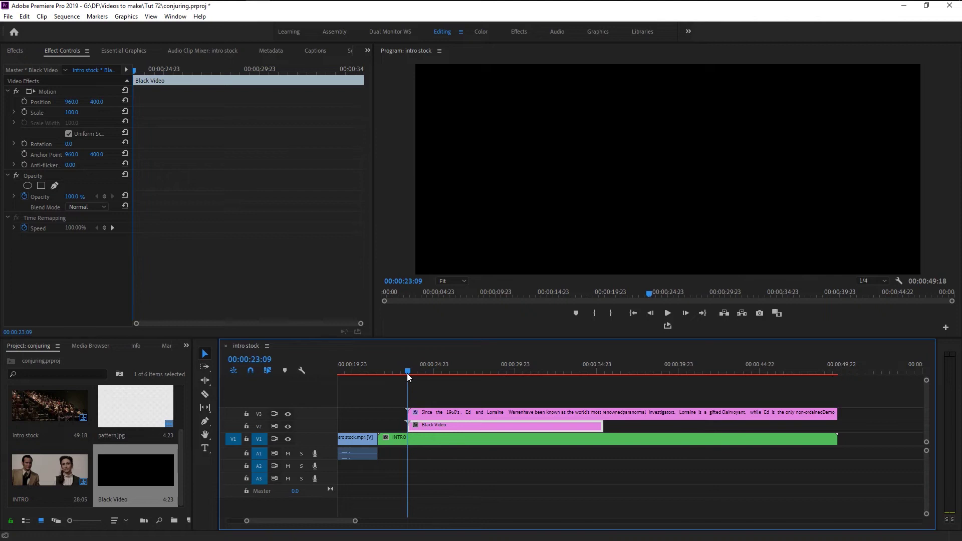
pyautogui.click(26, 197)
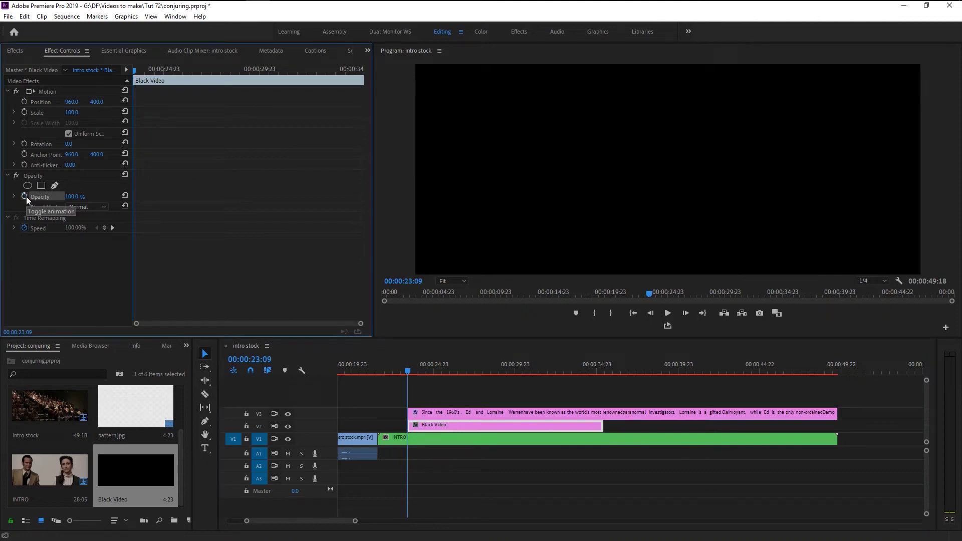
pyautogui.click(26, 196)
pyautogui.write('0')
pyautogui.press('Return')
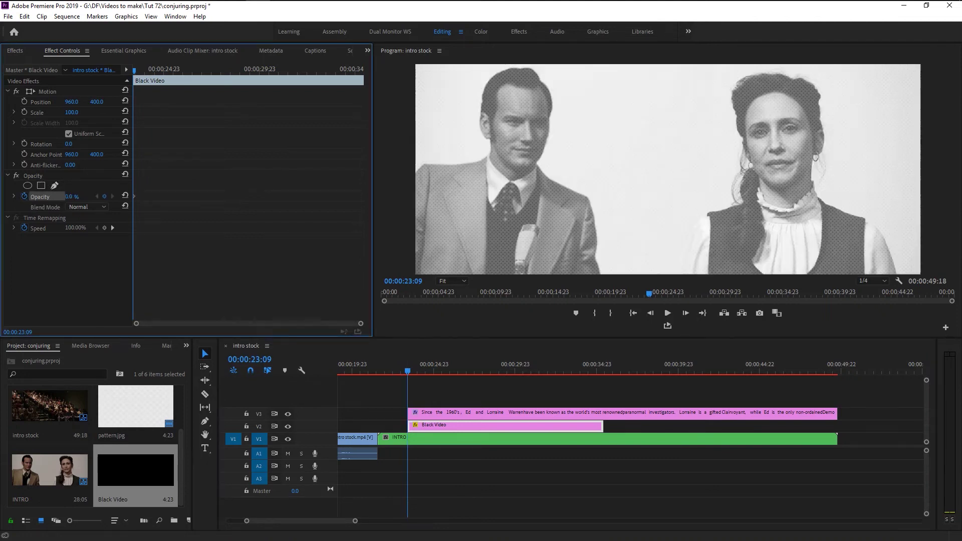
# Keyframe the Black Video's opacity to 100% at 00:00:26:16 and play back the fade.
pyautogui.moveTo(434, 372); pyautogui.dragTo(463, 372)
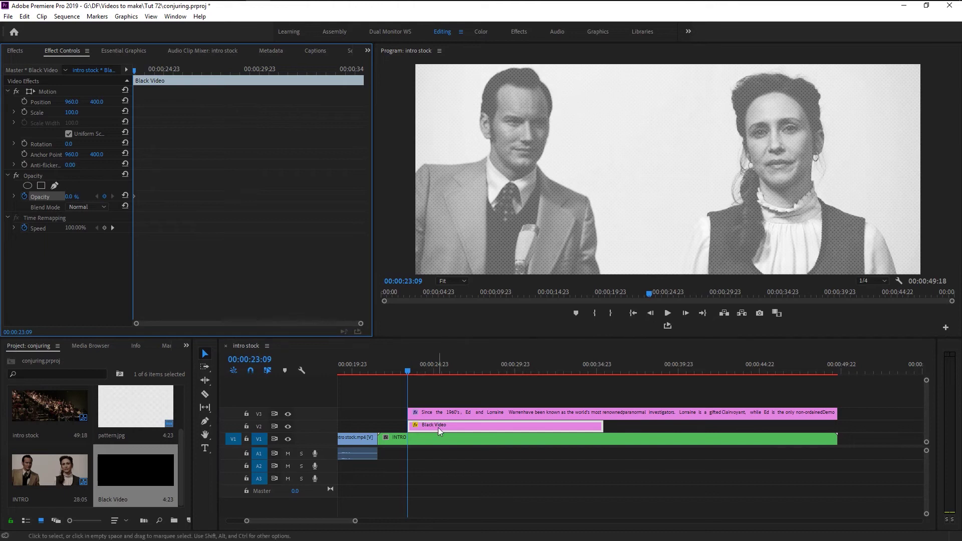
pyautogui.scroll(3, 630, 370)
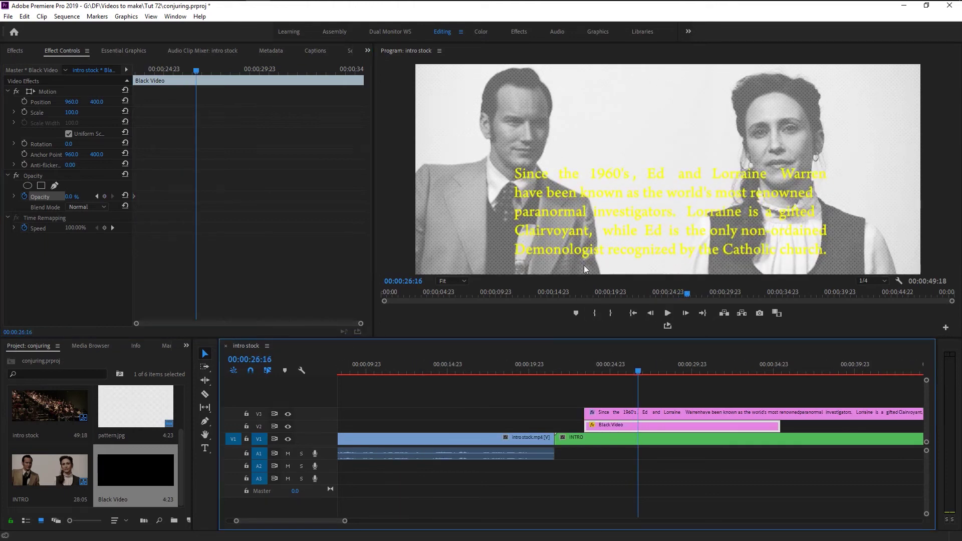
pyautogui.click(71, 197)
pyautogui.write('100')
pyautogui.press('Return')
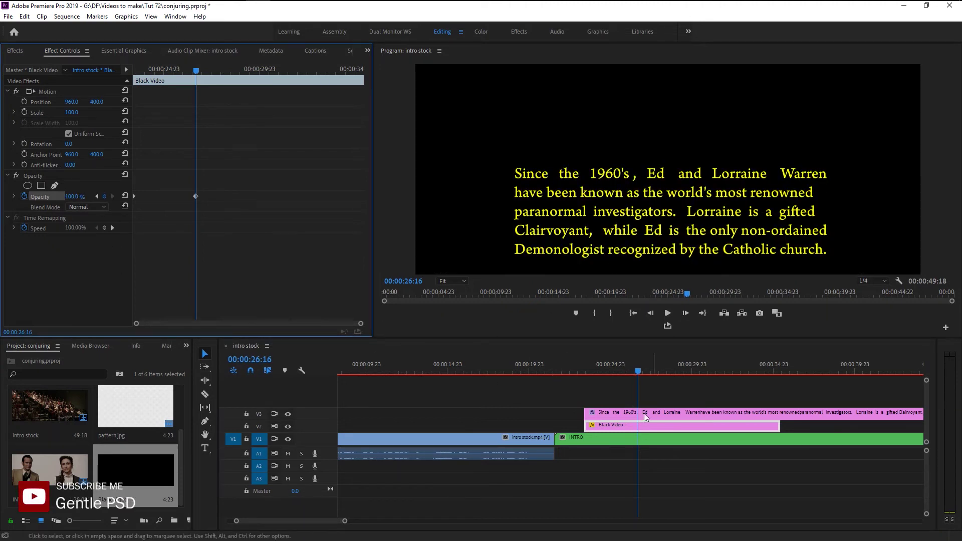
pyautogui.click(576, 362)
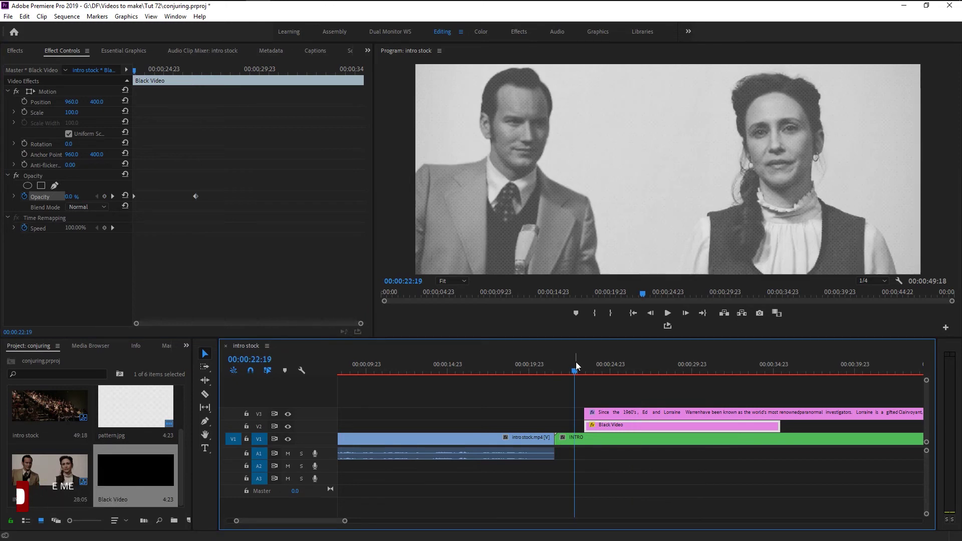
pyautogui.click(584, 382)
pyautogui.press('space')
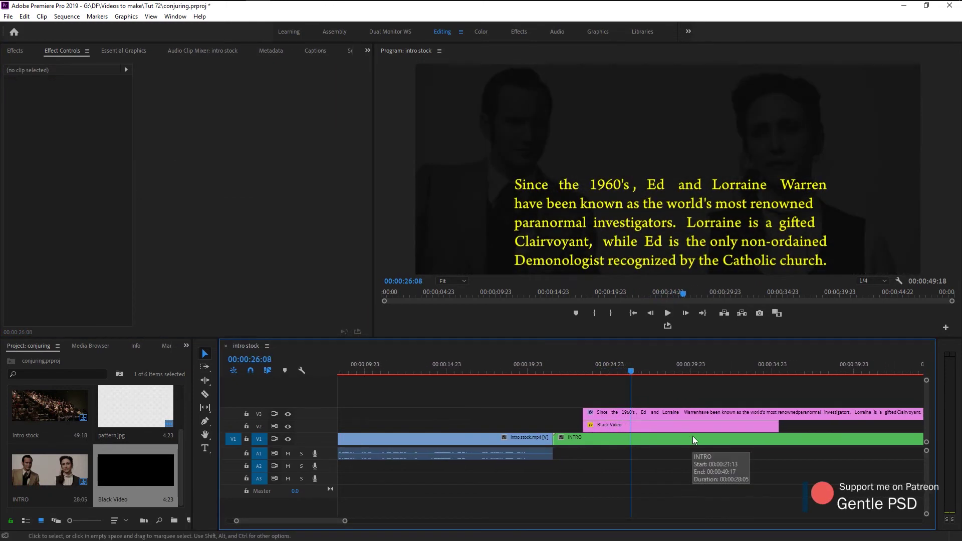
# Review the fade, then stretch the Black Video on V2 to INTRO's end.
pyautogui.press('space')
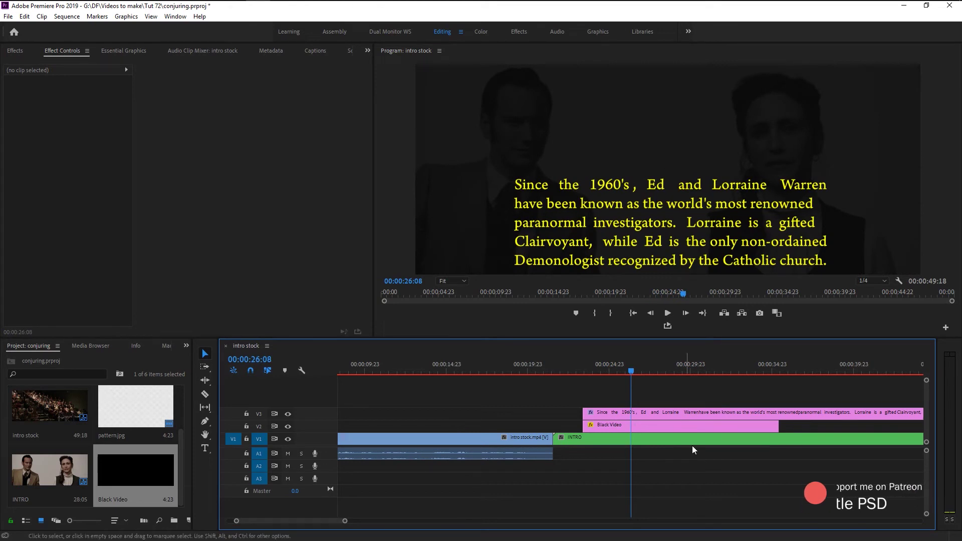
pyautogui.press('space')
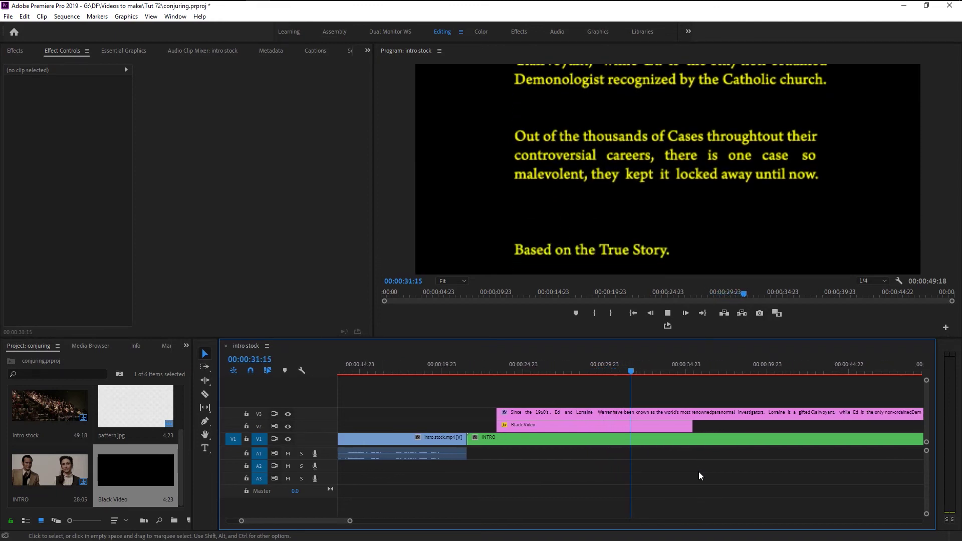
pyautogui.press('space')
pyautogui.scroll(-5, 692, 468)
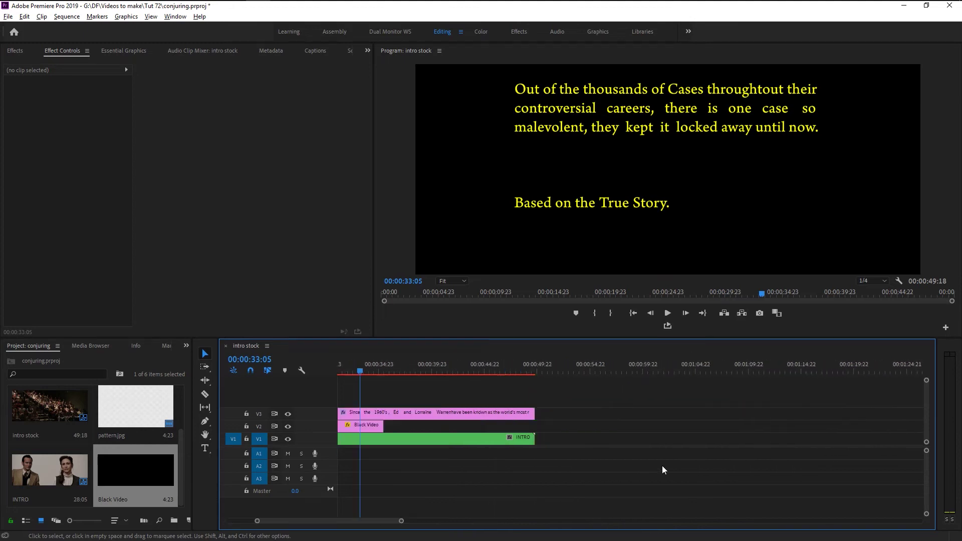
pyautogui.moveTo(383, 425); pyautogui.dragTo(534, 433)
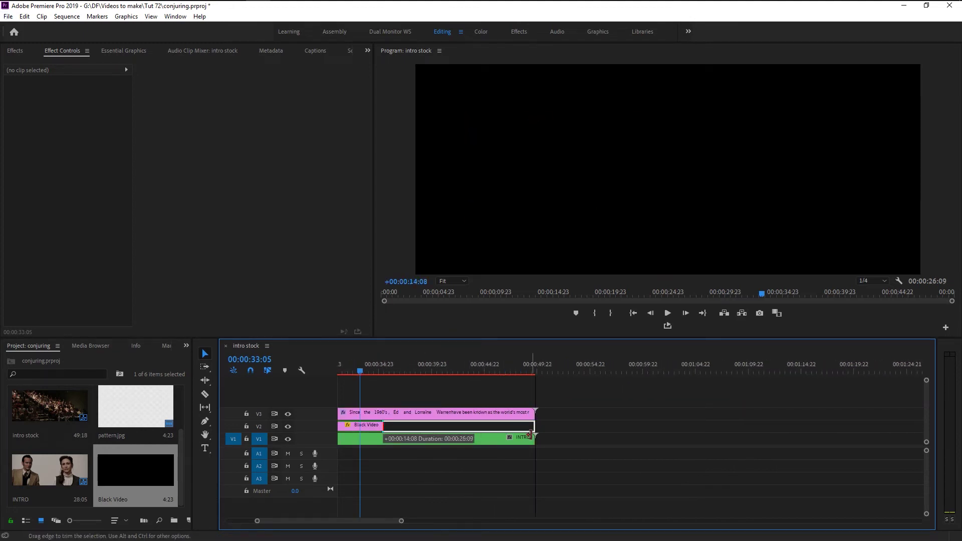
pyautogui.moveTo(457, 368); pyautogui.dragTo(422, 377)
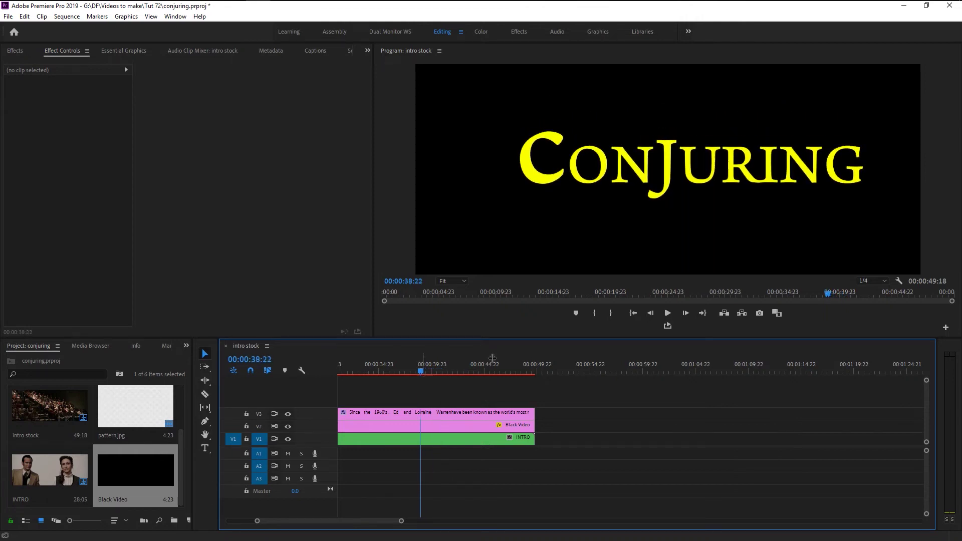
pyautogui.press('-')
pyautogui.press('-')
pyautogui.press('-')
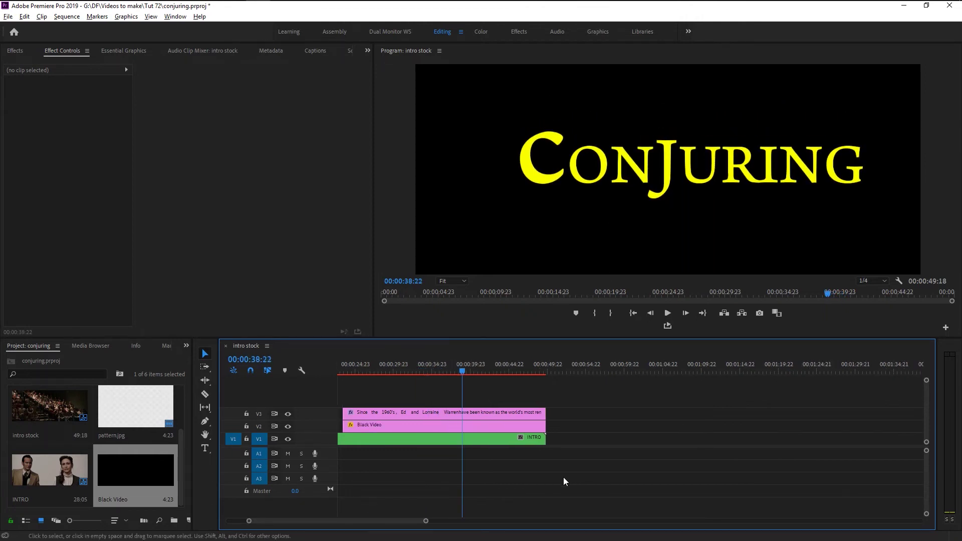
pyautogui.click(528, 413)
# Raise the story text clip to a new higher track and enlarge the video track area.
pyautogui.moveTo(528, 413); pyautogui.dragTo(528, 393)
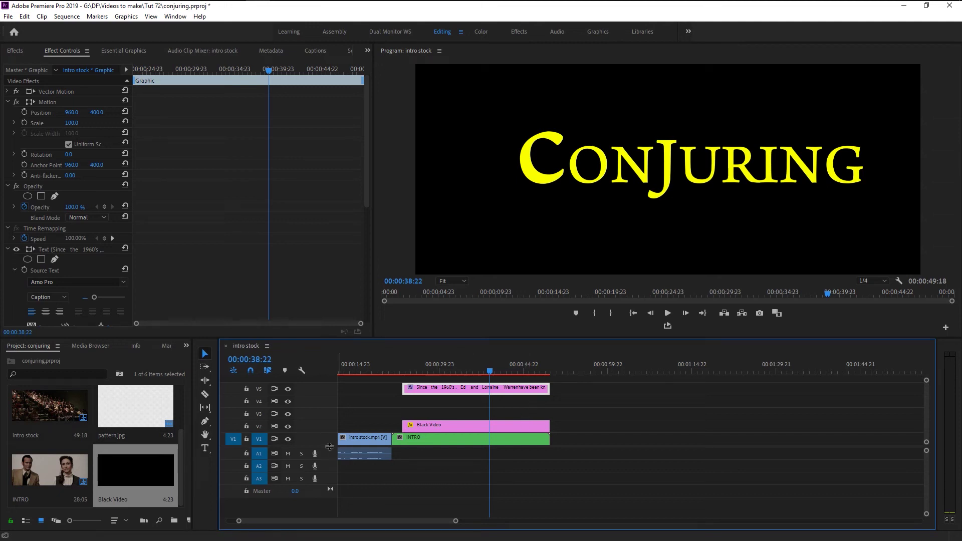
pyautogui.moveTo(330, 447); pyautogui.dragTo(345, 465)
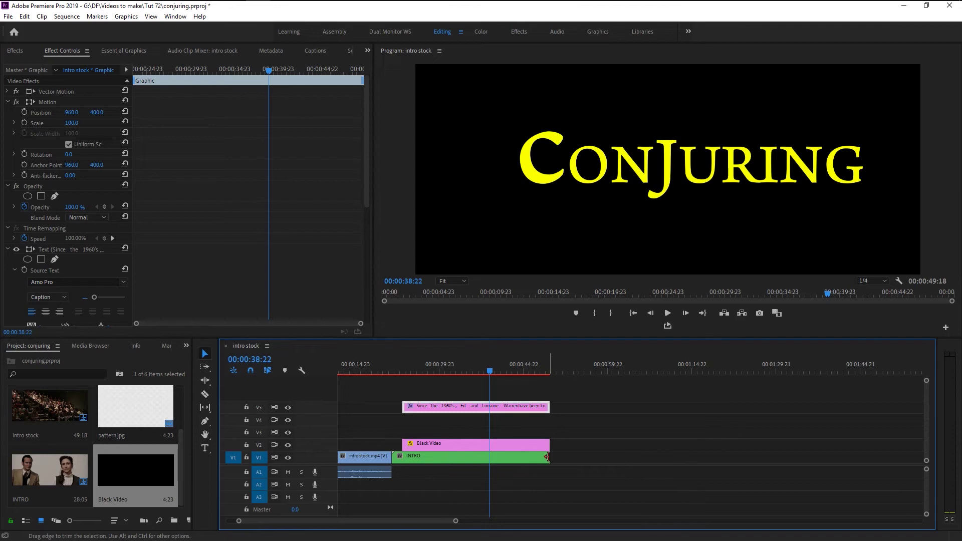
pyautogui.click(568, 484)
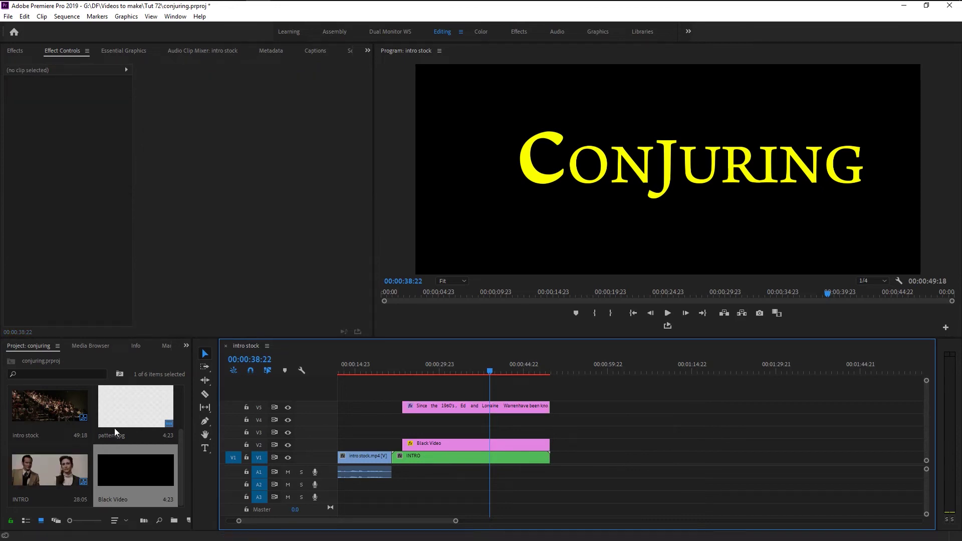
pyautogui.scroll(2, 75, 441)
pyautogui.moveTo(115, 414); pyautogui.dragTo(690, 457)
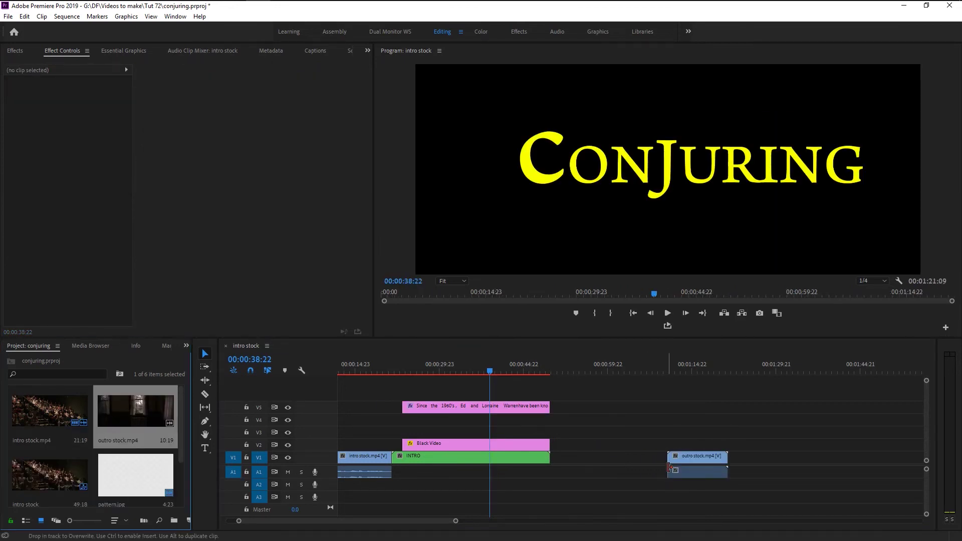
# Place outro stock.mp4 on V1 near 01:10, preview it, and zoom in on its start.
pyautogui.click(668, 371)
pyautogui.press('space')
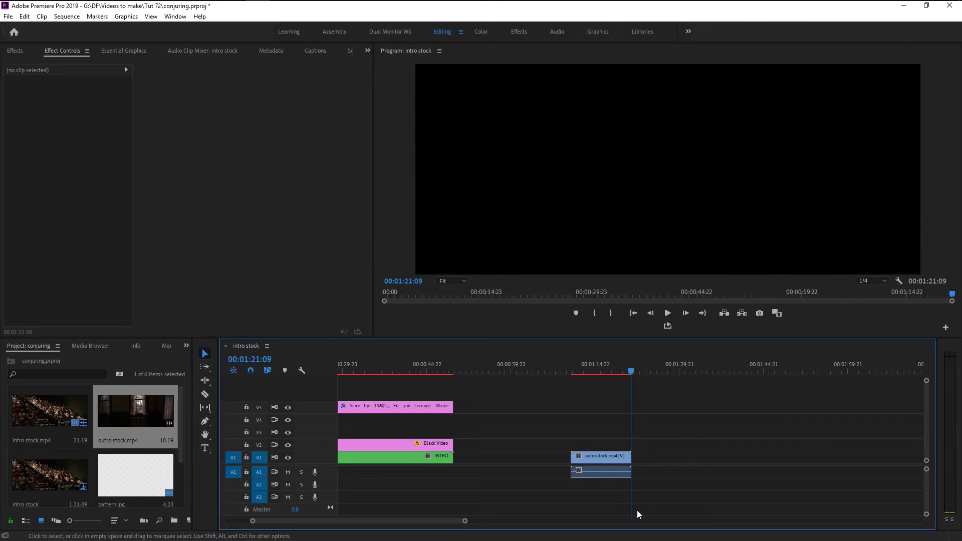
pyautogui.press('=')
pyautogui.press('=')
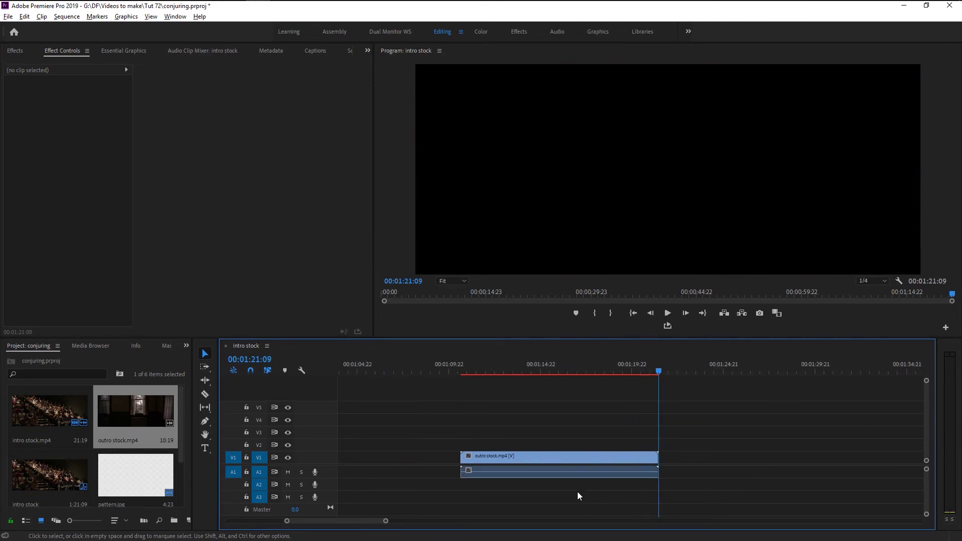
pyautogui.click(462, 368)
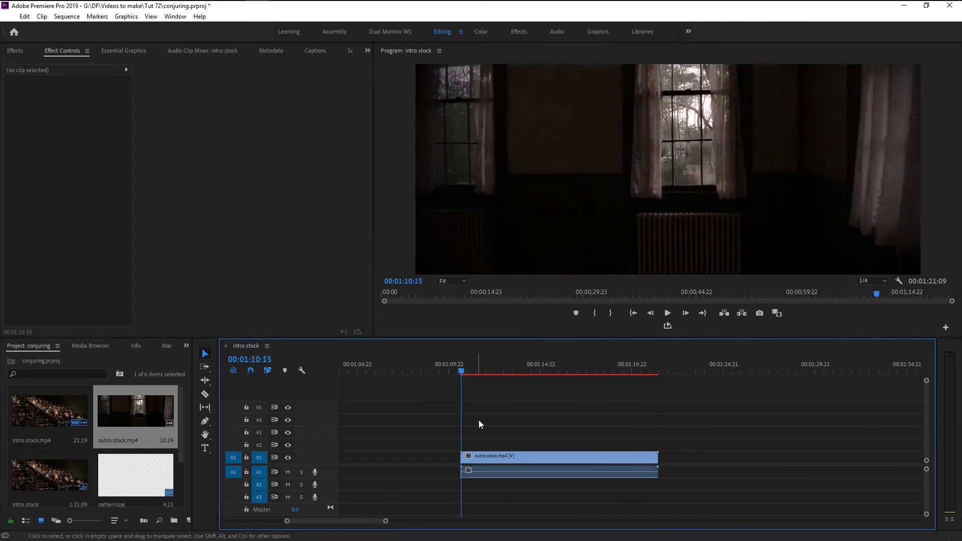
pyautogui.press('=')
pyautogui.press('=')
pyautogui.press('=')
pyautogui.click(441, 456)
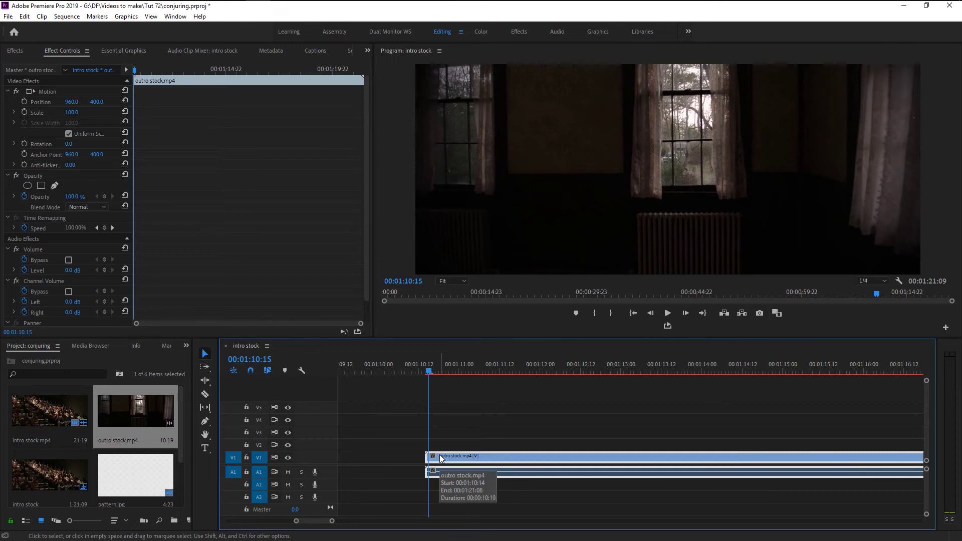
pyautogui.rightClick(441, 458)
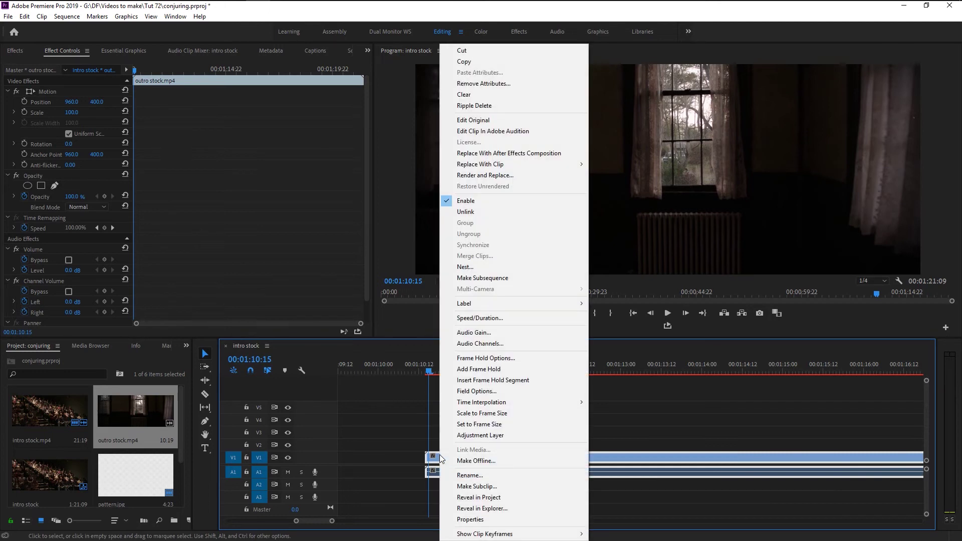
# Add a frame hold to outro stock.mp4, delete the two-frame leftover, and preview.
pyautogui.click(502, 369)
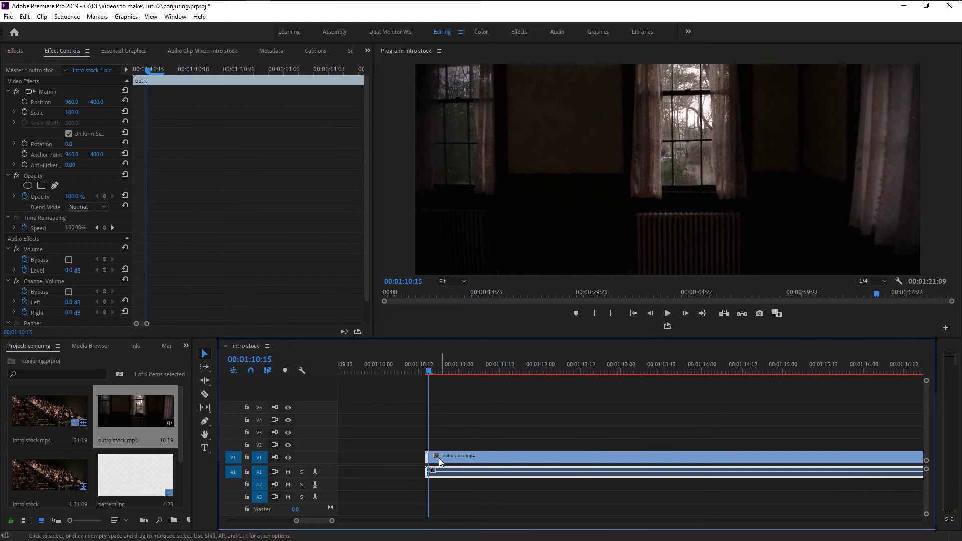
pyautogui.press('Right')
pyautogui.press('=')
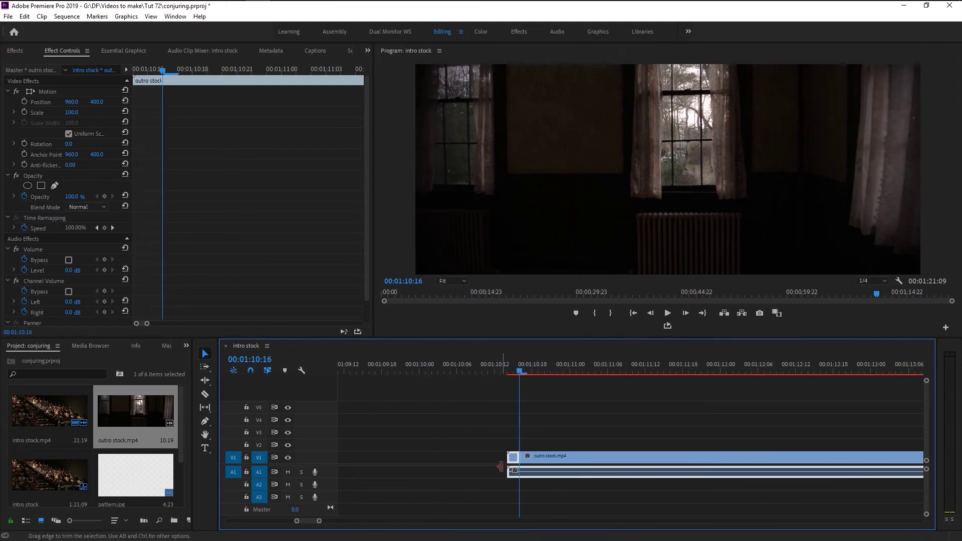
pyautogui.press('Delete')
pyautogui.press('space')
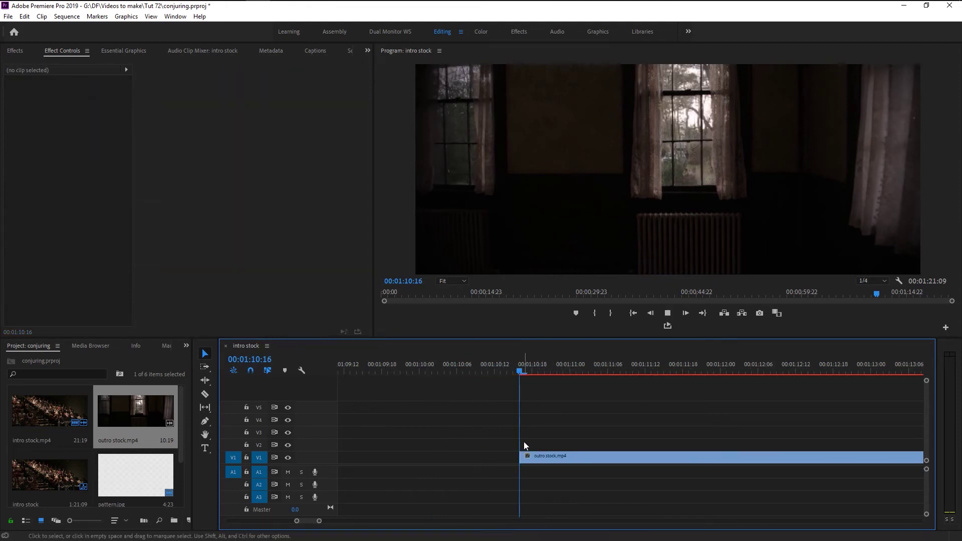
pyautogui.press('-')
pyautogui.press('-')
pyautogui.press('-')
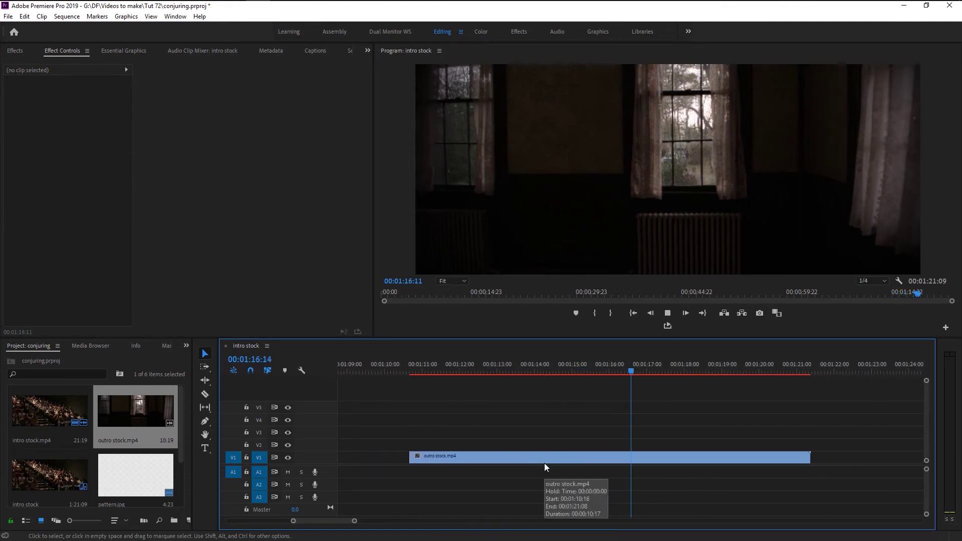
pyautogui.press('-')
pyautogui.press('-')
pyautogui.press('-')
pyautogui.press('-')
pyautogui.press('space')
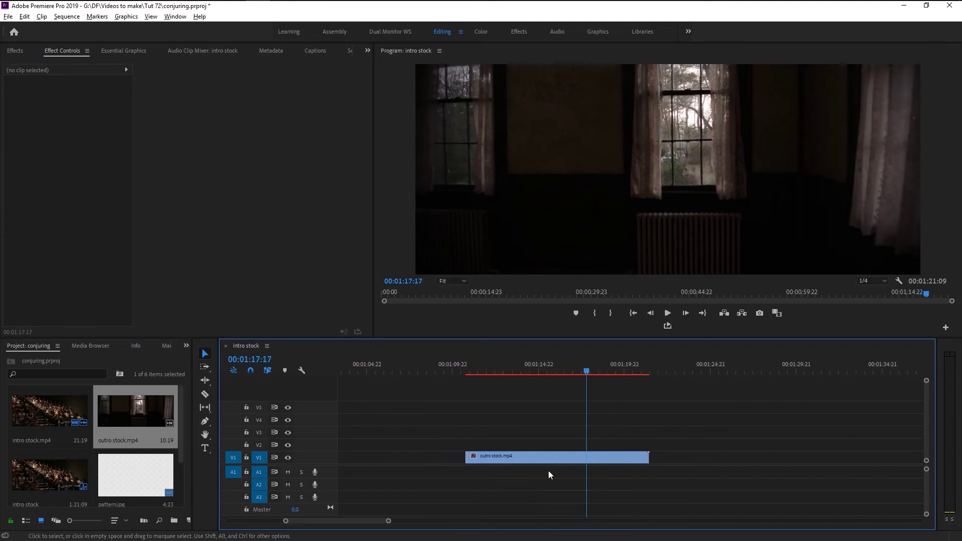
# Move outro stock.mp4 to V3 starting at 00:00:38:19 beneath the CONJURING title.
pyautogui.moveTo(396, 519); pyautogui.dragTo(373, 519)
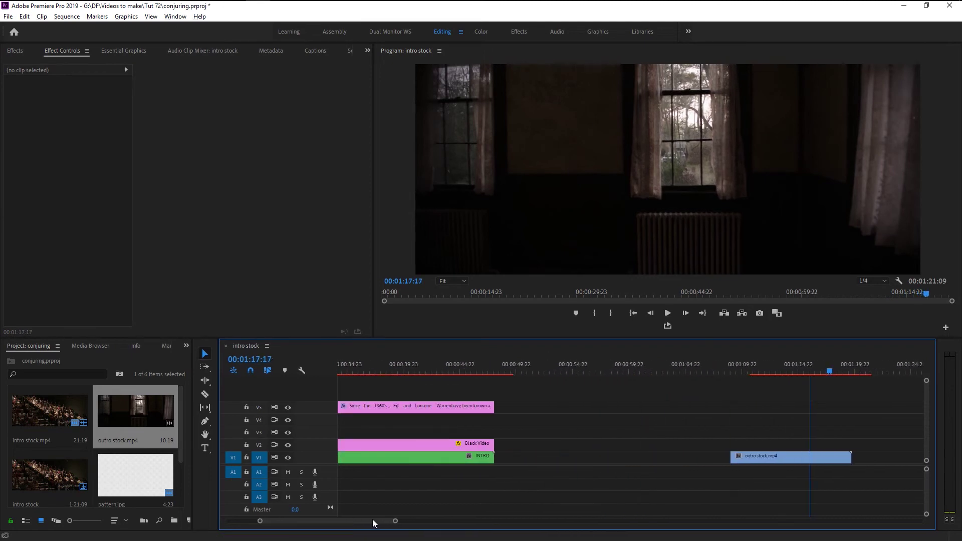
pyautogui.moveTo(799, 456); pyautogui.dragTo(585, 432)
pyautogui.click(459, 371)
pyautogui.moveTo(460, 371); pyautogui.dragTo(421, 375)
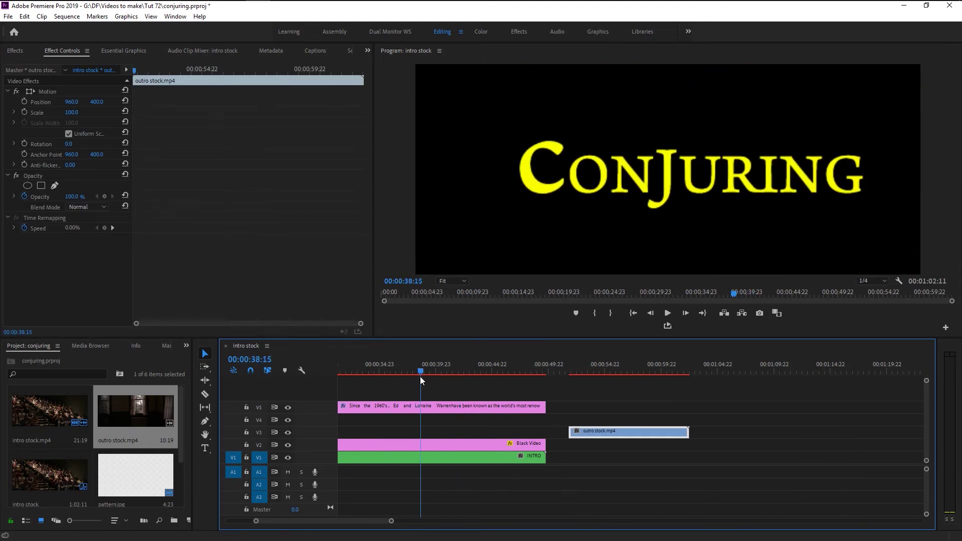
pyautogui.moveTo(589, 436); pyautogui.dragTo(445, 433)
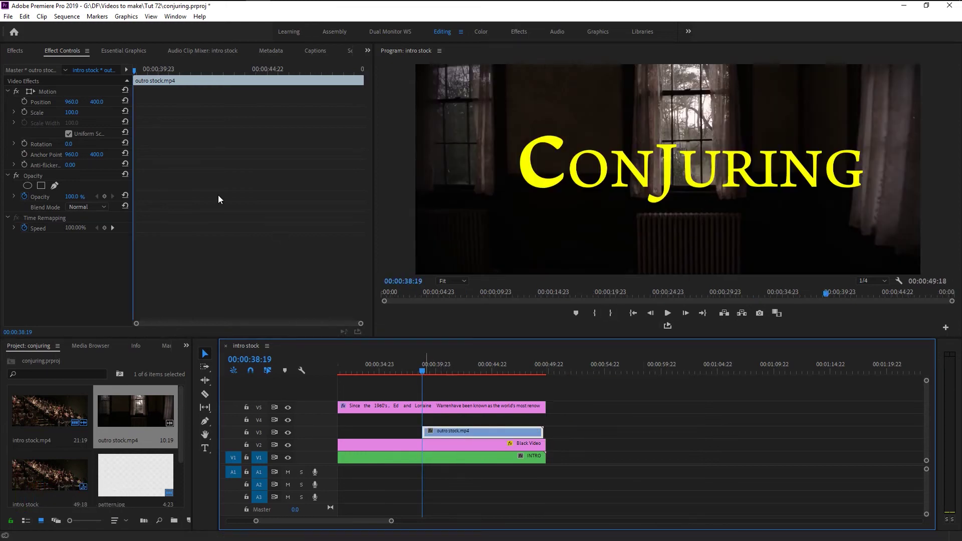
pyautogui.click(15, 51)
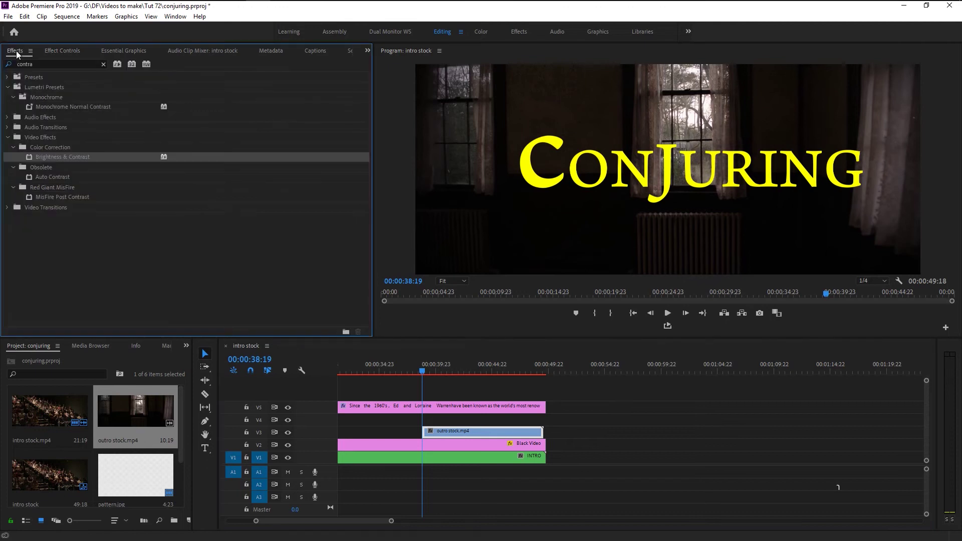
# Search effects for MONO and apply the Monochrome Faded Lumetri preset to the V3 outro clip.
pyautogui.click(104, 64)
pyautogui.click(84, 63)
pyautogui.write('MONOC')
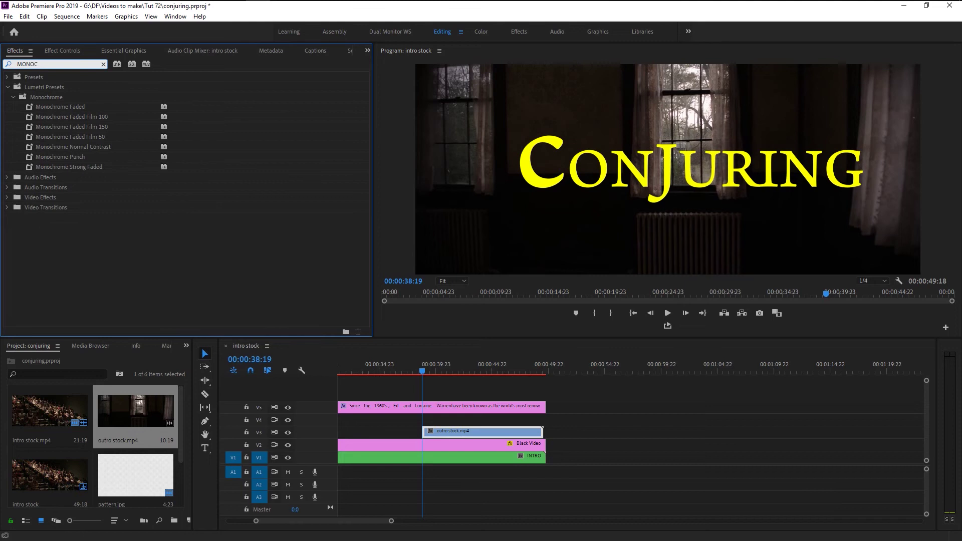
pyautogui.click(75, 107)
pyautogui.moveTo(358, 331); pyautogui.dragTo(441, 432)
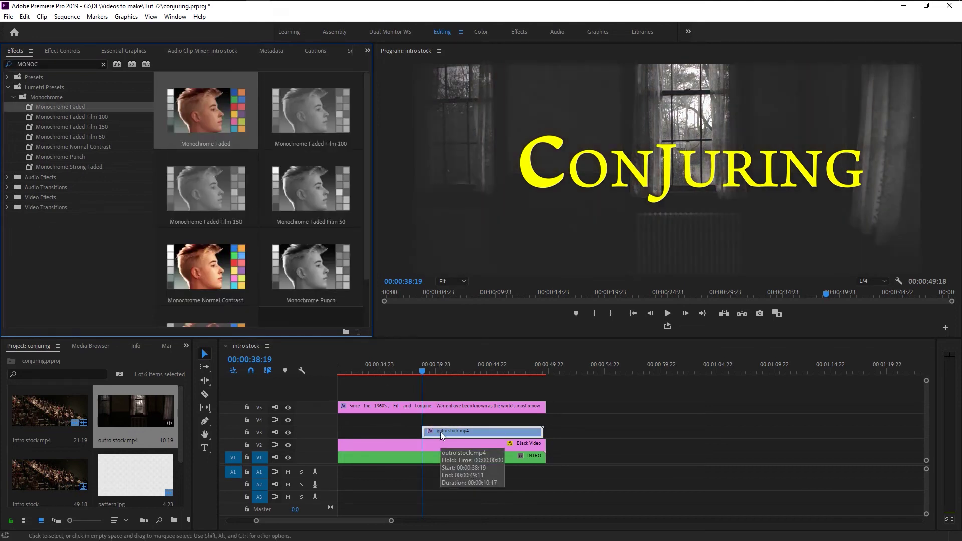
# Expand Lumetri Creative on the outro clip and set a starting Intensity keyframe at 121.8.
pyautogui.click(72, 52)
pyautogui.scroll(-1, 218, 223)
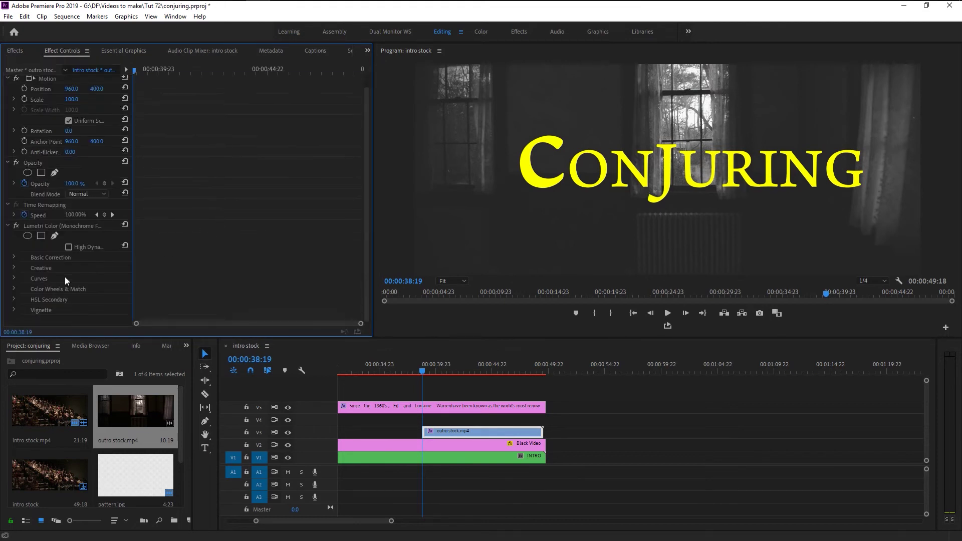
pyautogui.click(13, 268)
pyautogui.scroll(-5, 230, 233)
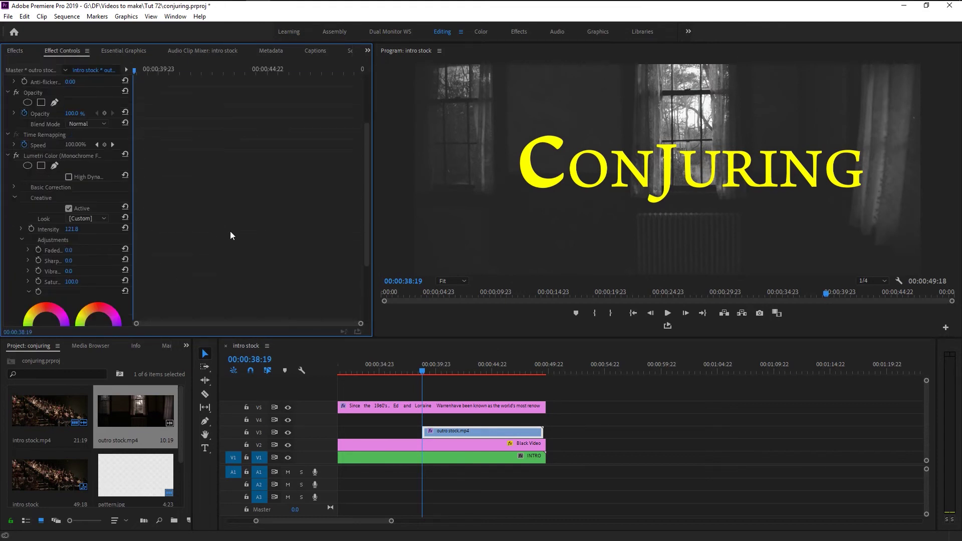
pyautogui.scroll(4, 230, 235)
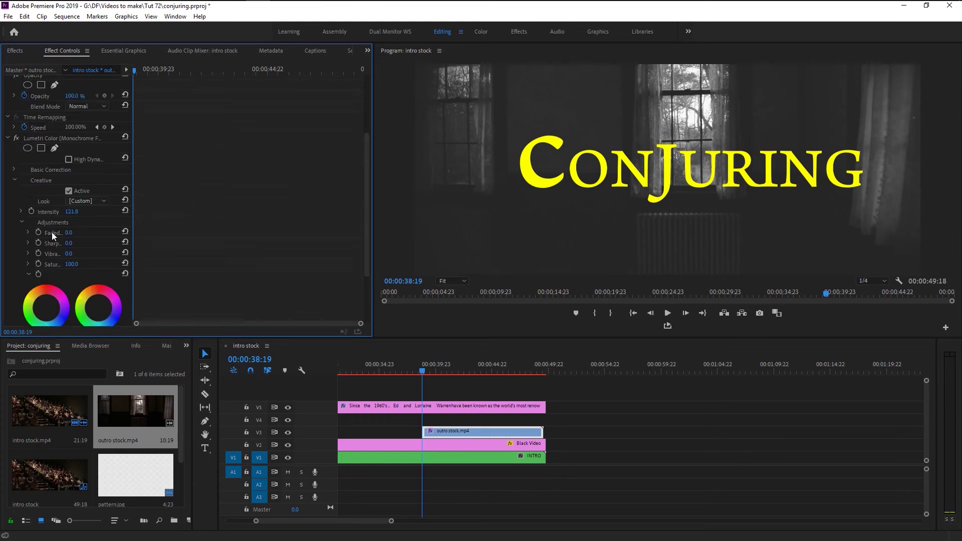
pyautogui.click(31, 212)
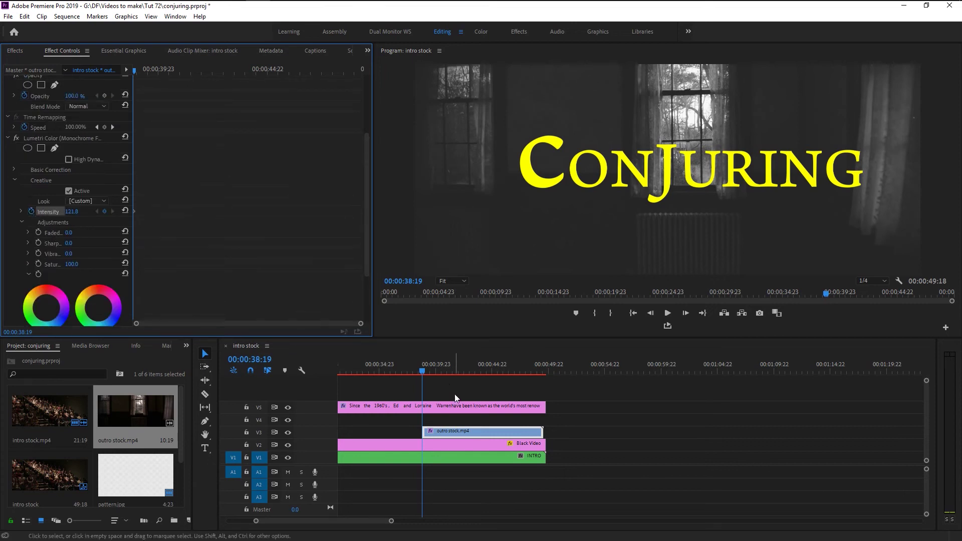
# Preview the title, then keyframe the look's Intensity down to 0 at 00:00:44:00.
pyautogui.press('=')
pyautogui.press('=')
pyautogui.press('=')
pyautogui.press('=')
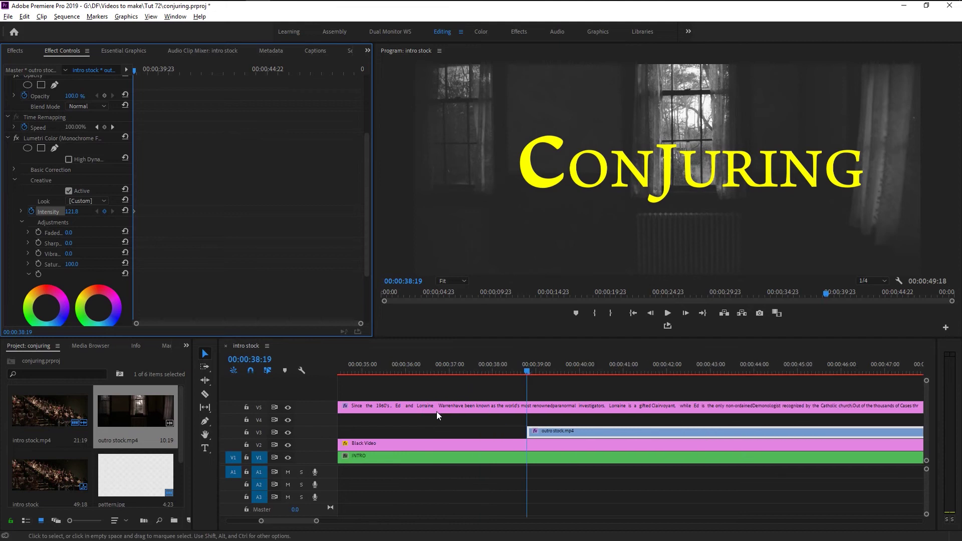
pyautogui.moveTo(569, 431); pyautogui.dragTo(552, 432)
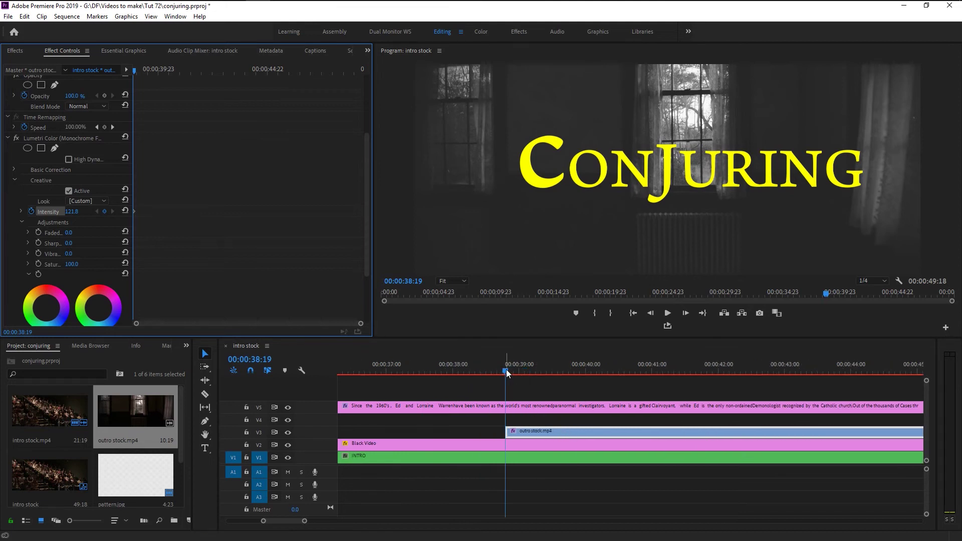
pyautogui.click(506, 369)
pyautogui.press('space')
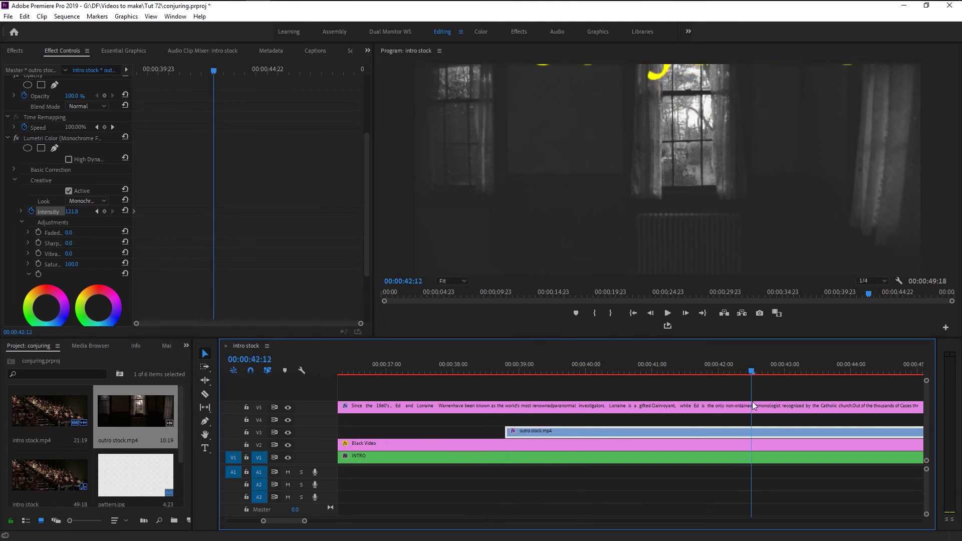
pyautogui.click(852, 364)
pyautogui.moveTo(76, 216); pyautogui.dragTo(20, 216)
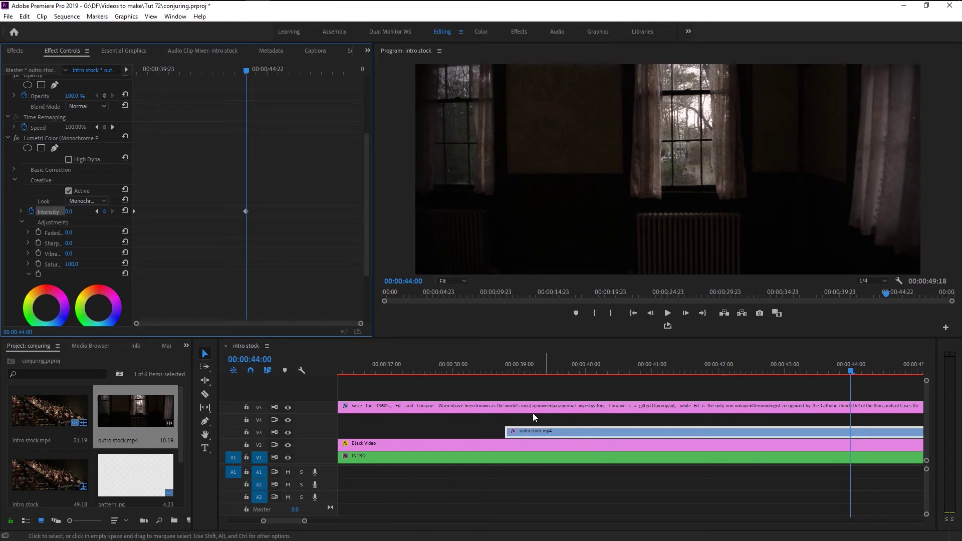
# Move the ending Intensity keyframe later to lengthen the colour fade, then replay it.
pyautogui.press('-')
pyautogui.press('-')
pyautogui.press('-')
pyautogui.moveTo(528, 364)
pyautogui.mouseDown()
pyautogui.moveTo(548, 371)
pyautogui.moveTo(533, 373)
pyautogui.mouseUp()
pyautogui.press('space')
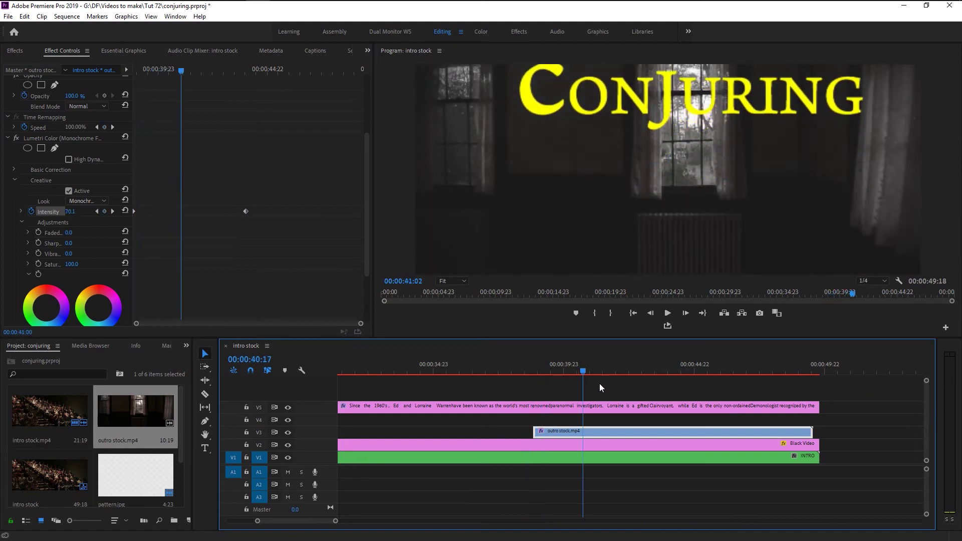
pyautogui.moveTo(663, 389); pyautogui.dragTo(672, 392)
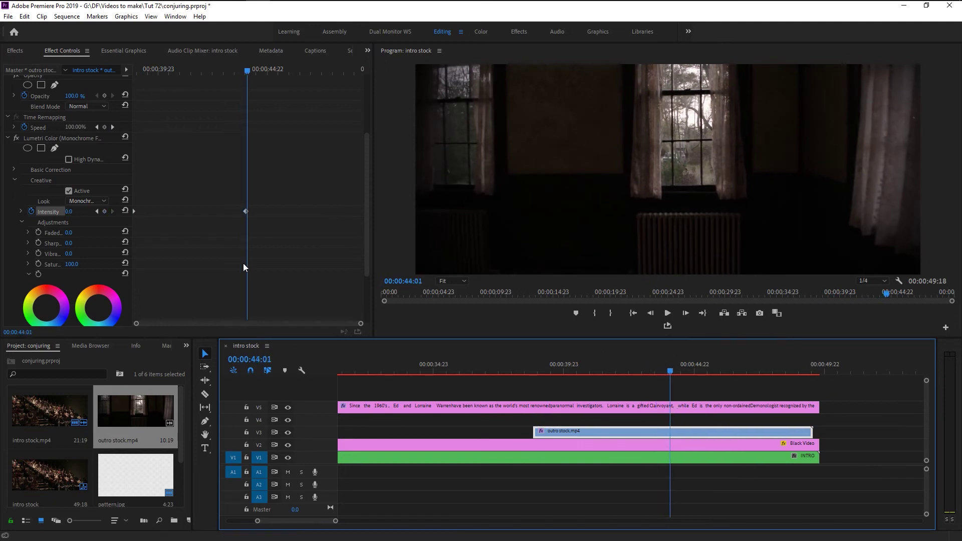
pyautogui.moveTo(284, 233); pyautogui.dragTo(161, 212)
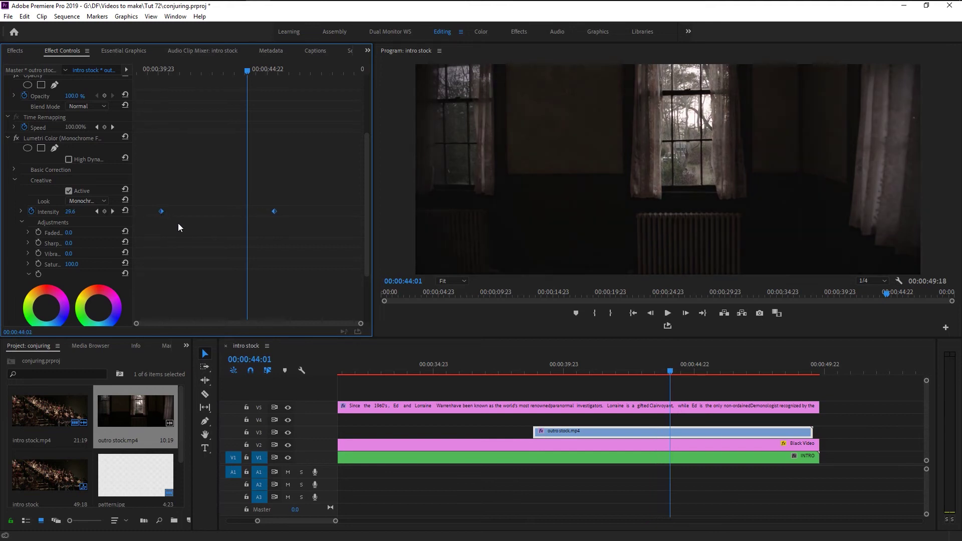
pyautogui.moveTo(275, 213); pyautogui.dragTo(304, 215)
pyautogui.click(146, 71)
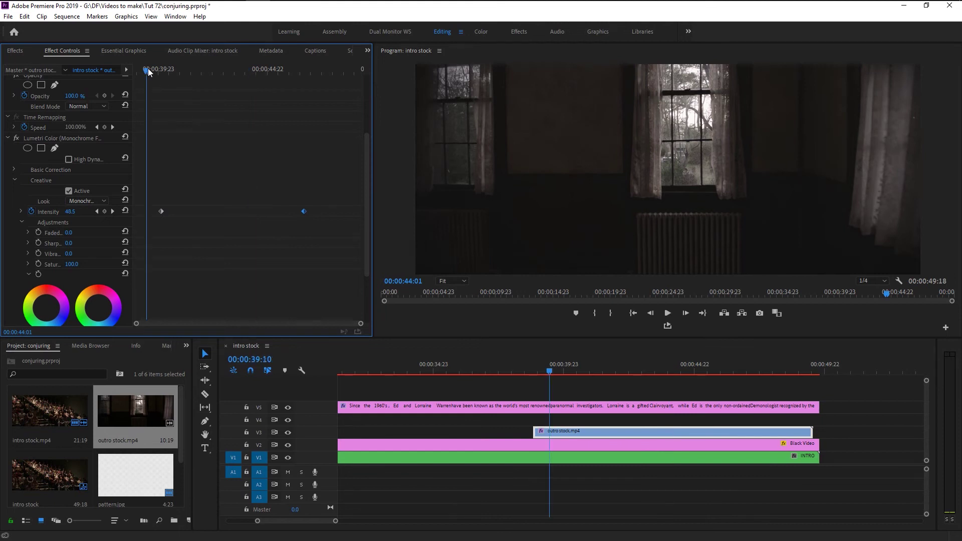
pyautogui.press('space')
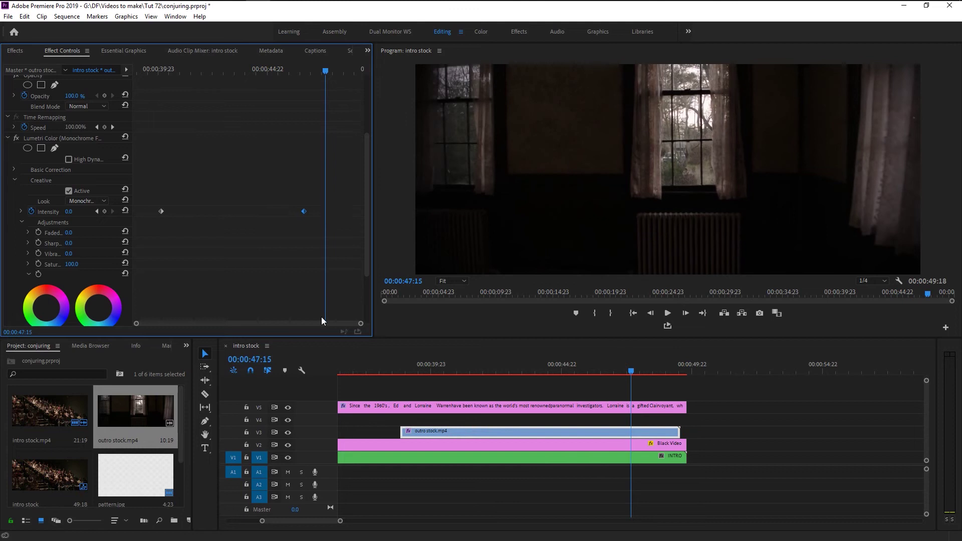
pyautogui.click(401, 371)
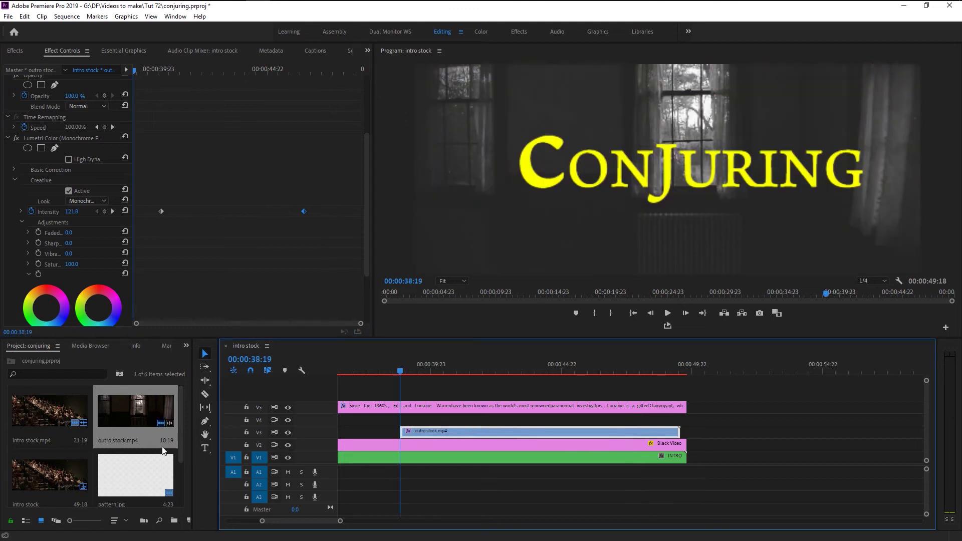
# Place Black Video on V4 above the outro clip and extend it to the outro's end.
pyautogui.scroll(-2, 148, 456)
pyautogui.click(139, 479)
pyautogui.moveTo(134, 478); pyautogui.dragTo(470, 419)
pyautogui.click(477, 432)
pyautogui.click(472, 422)
pyautogui.moveTo(545, 421); pyautogui.dragTo(696, 421)
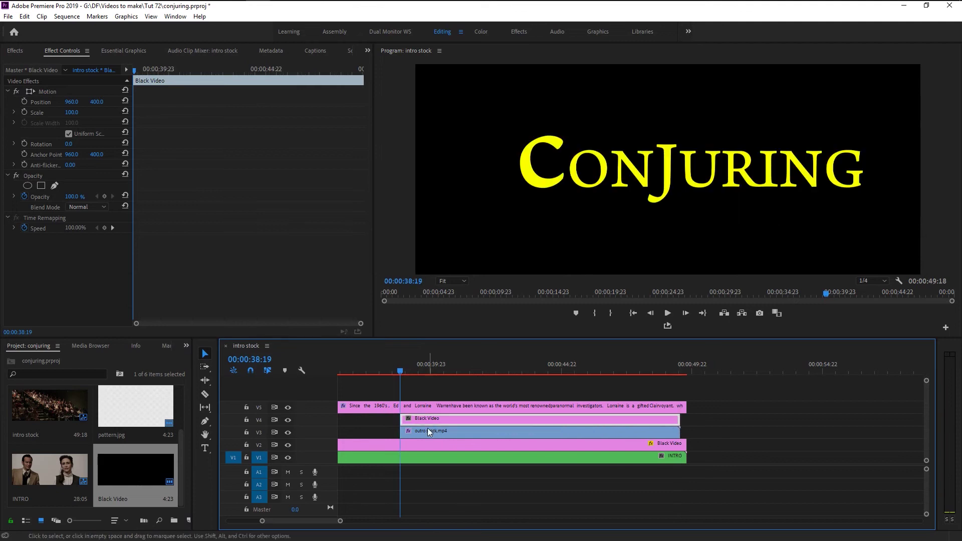
# Keyframe the Black Video's opacity down to 0% at 00:00:44:18.
pyautogui.click(23, 198)
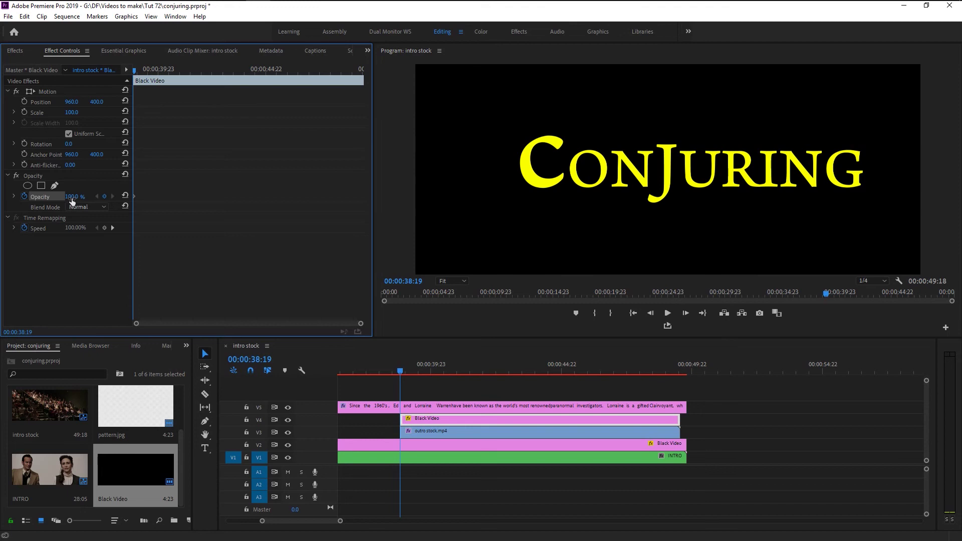
pyautogui.click(435, 430)
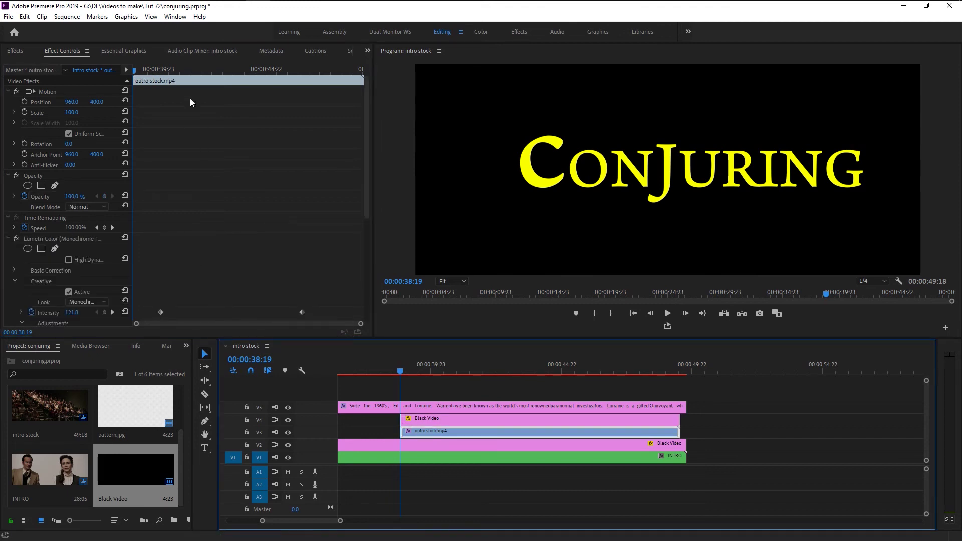
pyautogui.moveTo(201, 67); pyautogui.dragTo(263, 89)
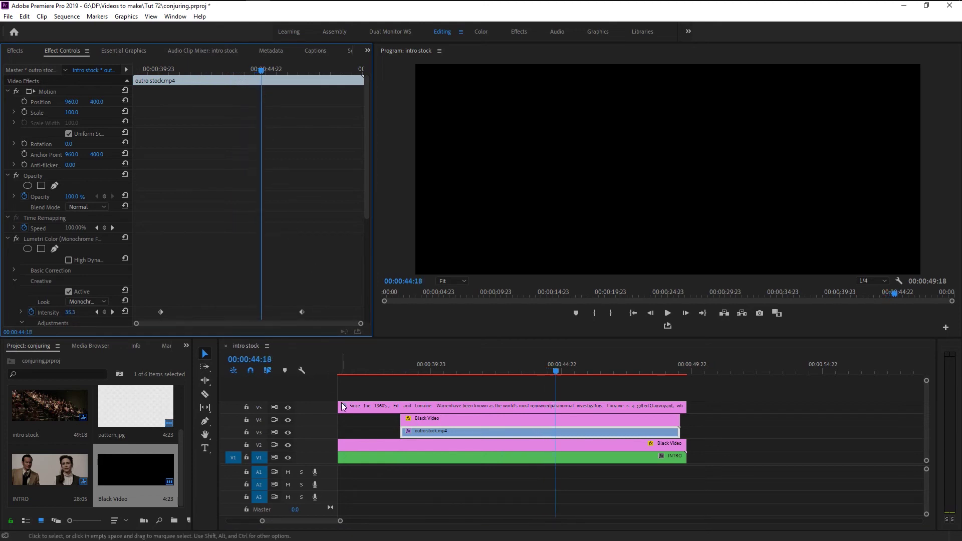
pyautogui.click(426, 423)
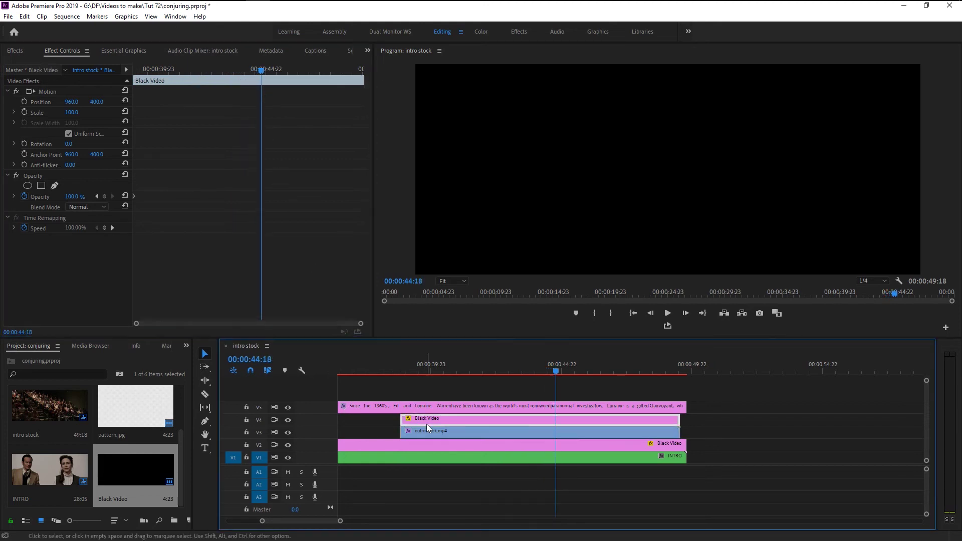
pyautogui.moveTo(73, 201); pyautogui.dragTo(30, 200)
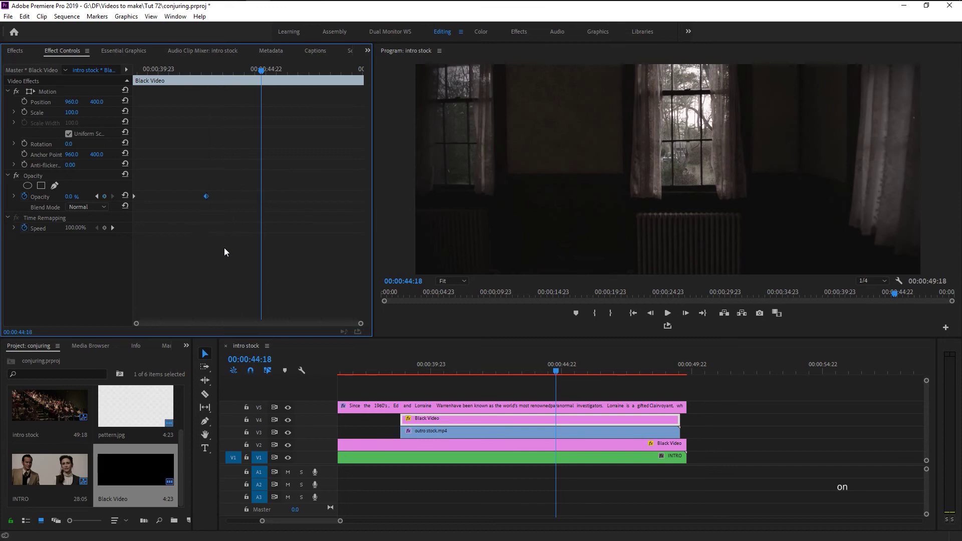
pyautogui.click(397, 359)
pyautogui.scroll(-4, 485, 511)
pyautogui.moveTo(326, 521); pyautogui.dragTo(303, 522)
pyautogui.click(544, 507)
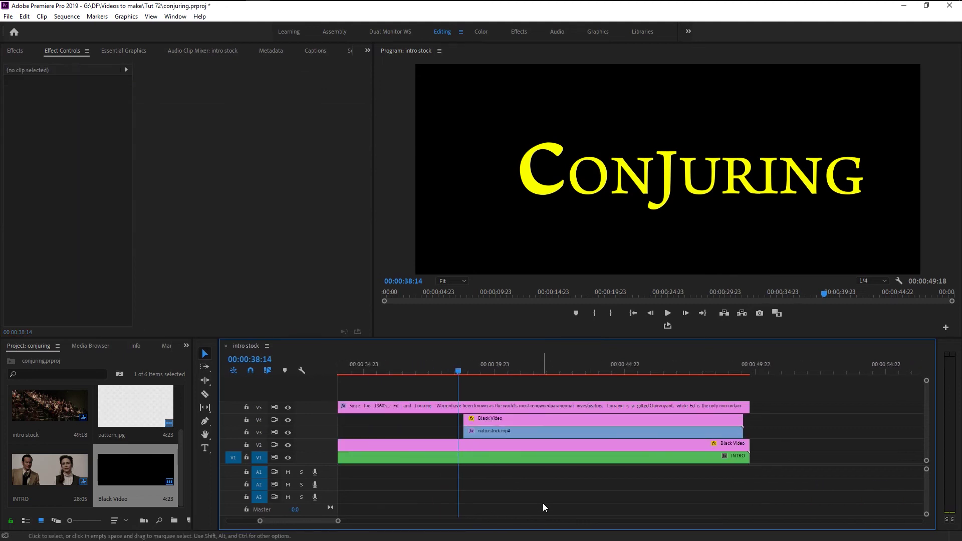
pyautogui.press('space')
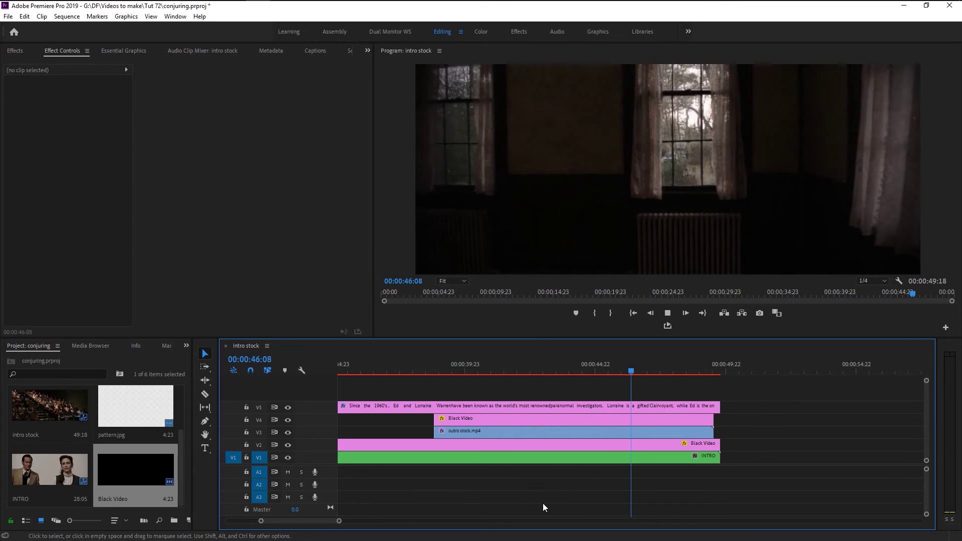
pyautogui.moveTo(629, 372)
pyautogui.mouseDown()
pyautogui.moveTo(607, 371)
pyautogui.moveTo(651, 374)
pyautogui.moveTo(655, 389)
pyautogui.moveTo(619, 387)
pyautogui.moveTo(662, 386)
pyautogui.moveTo(597, 395)
pyautogui.moveTo(627, 397)
pyautogui.mouseUp()
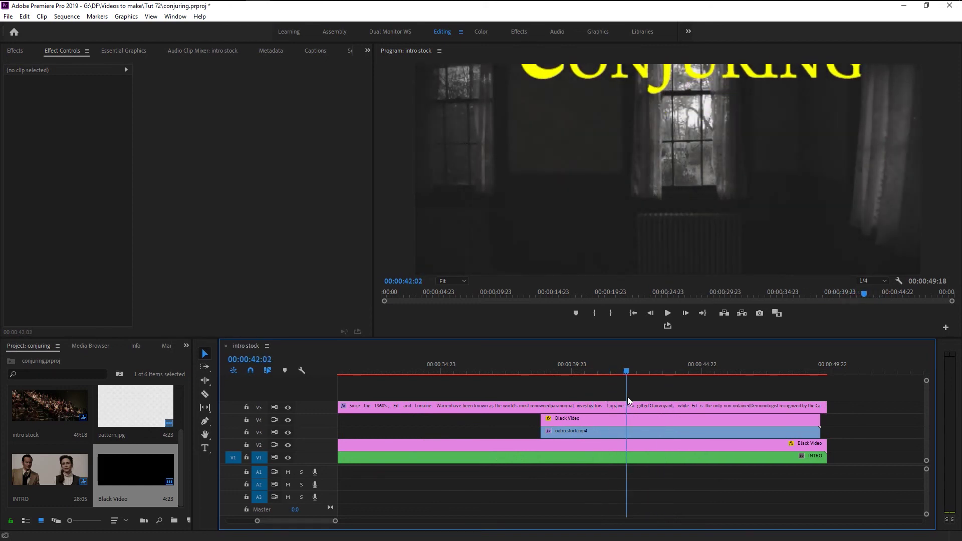
pyautogui.click(600, 431)
pyautogui.moveTo(155, 300); pyautogui.dragTo(345, 305)
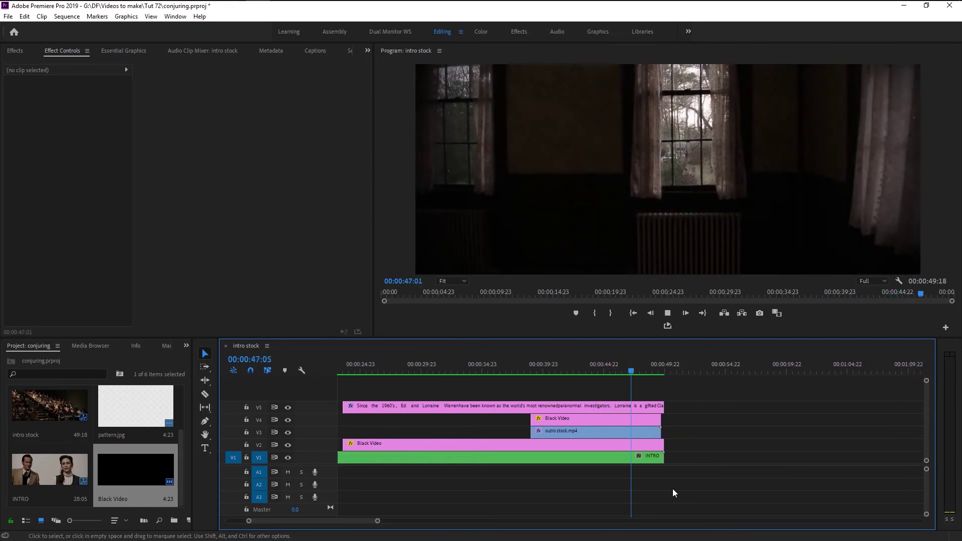
pyautogui.press('space')
pyautogui.moveTo(574, 369); pyautogui.dragTo(600, 387)
# Trim the outro clip on V3 to end at the 46:02 Intensity keyframe.
pyautogui.click(594, 429)
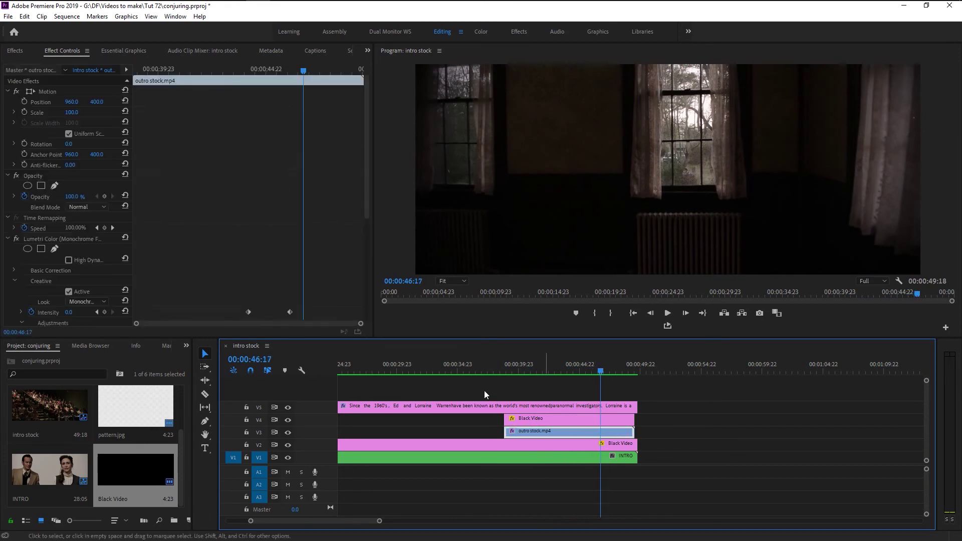
pyautogui.scroll(-2, 265, 247)
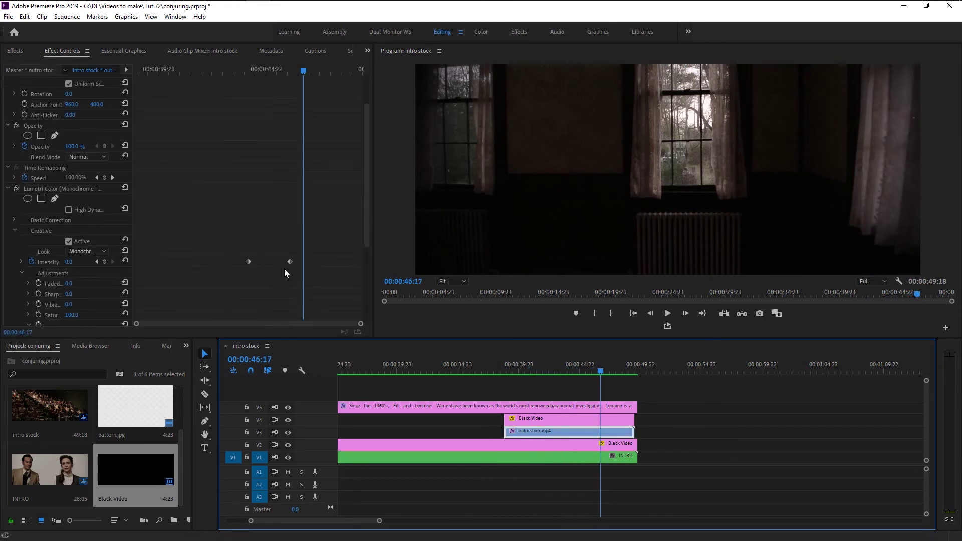
pyautogui.moveTo(297, 65); pyautogui.dragTo(291, 67)
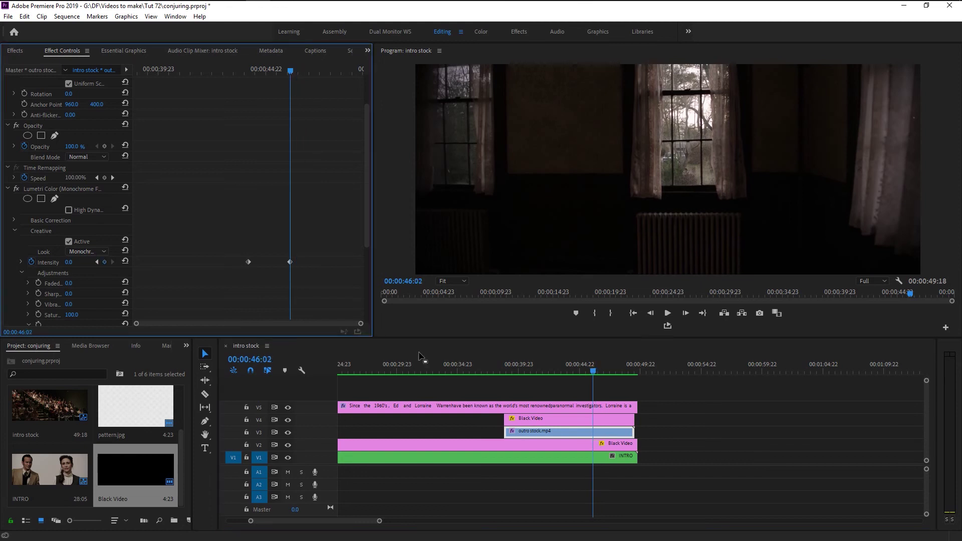
pyautogui.moveTo(631, 432); pyautogui.dragTo(603, 433)
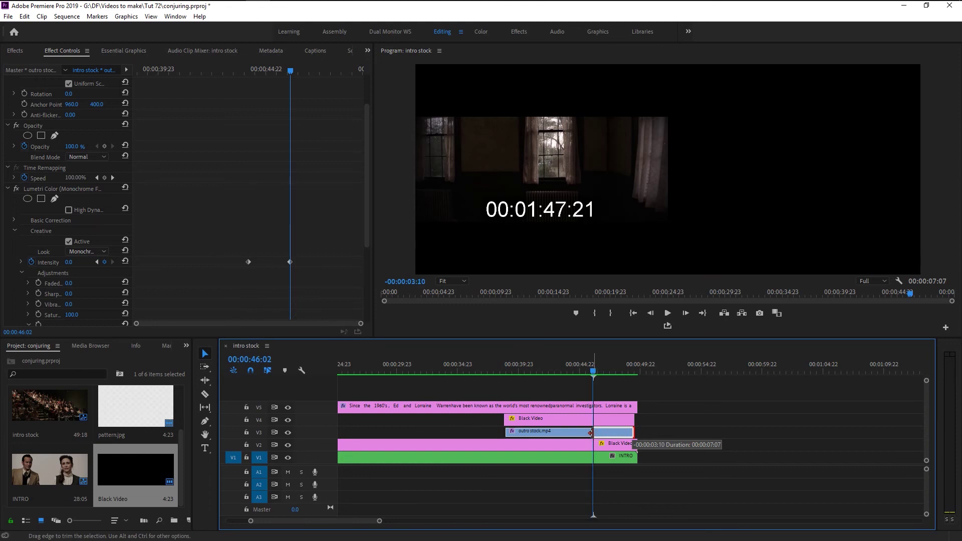
pyautogui.moveTo(591, 433); pyautogui.dragTo(593, 433)
# Place a fresh copy of outro stock.mp4 on V3 starting at 46:02.
pyautogui.click(624, 496)
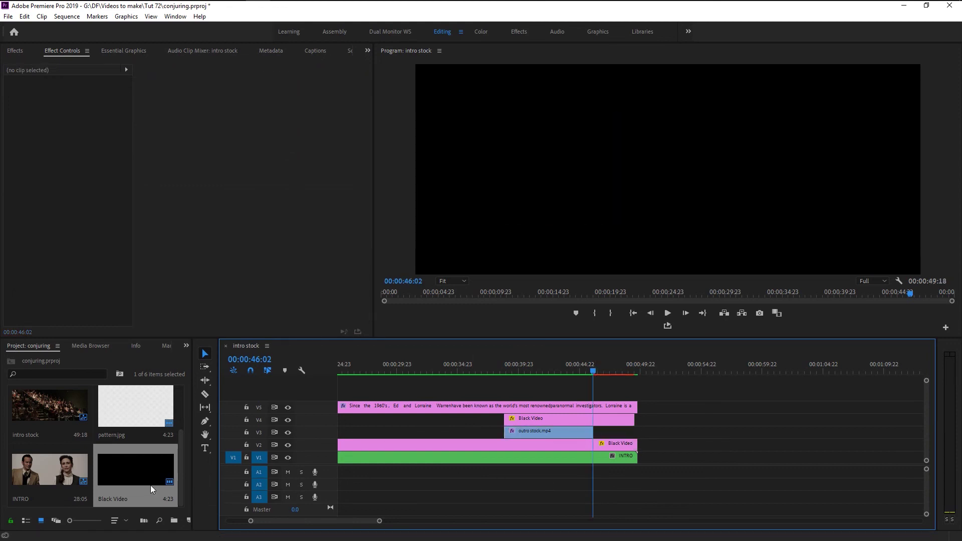
pyautogui.scroll(2, 115, 484)
pyautogui.moveTo(143, 418); pyautogui.dragTo(602, 436)
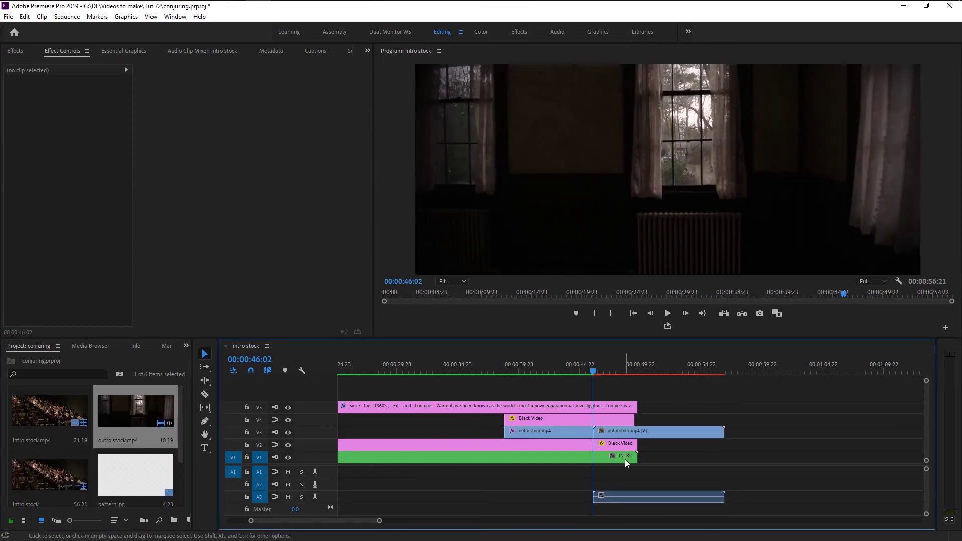
# Slide the second outro clip so it starts exactly at 00:00:46:02 against the first.
pyautogui.press('=')
pyautogui.press('=')
pyautogui.press('=')
pyautogui.press('=')
pyautogui.moveTo(494, 372); pyautogui.dragTo(497, 375)
pyautogui.press('=')
pyautogui.press('=')
pyautogui.moveTo(484, 437); pyautogui.dragTo(473, 432)
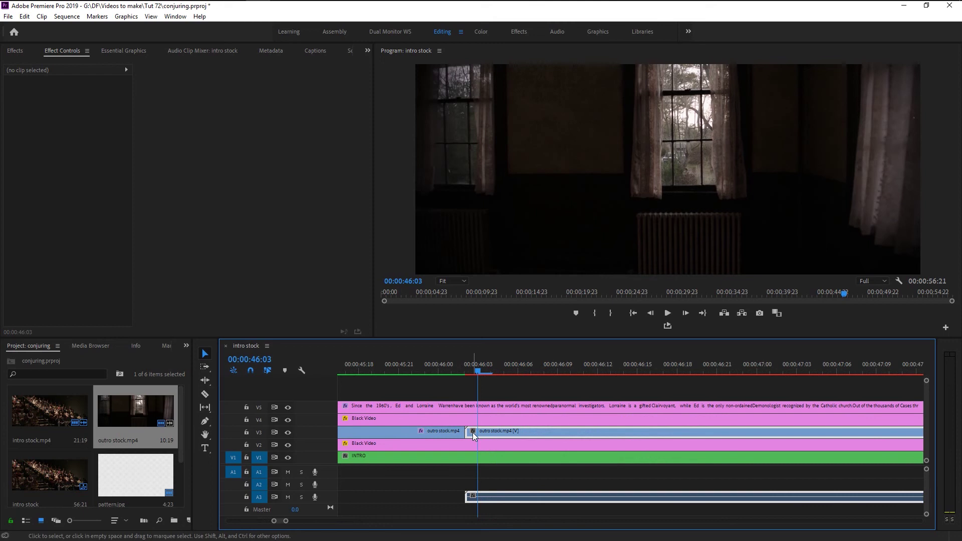
pyautogui.click(472, 432)
pyautogui.moveTo(471, 432); pyautogui.dragTo(473, 432)
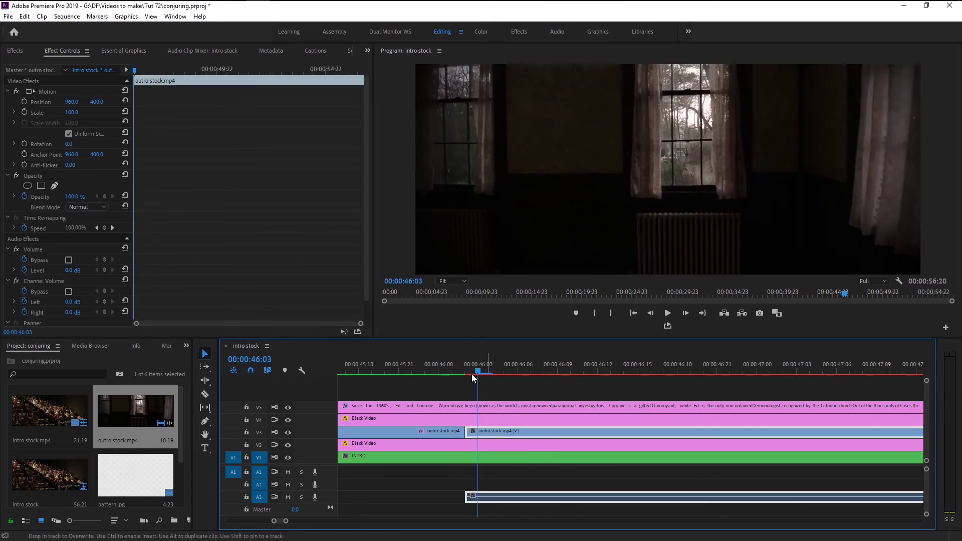
pyautogui.moveTo(456, 373)
pyautogui.mouseDown()
pyautogui.moveTo(476, 373)
pyautogui.moveTo(467, 377)
pyautogui.mouseUp()
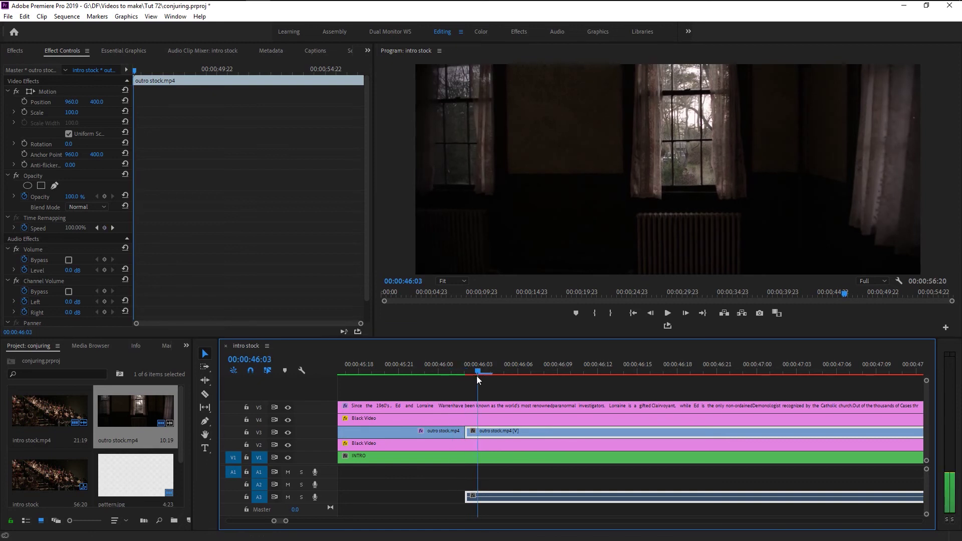
pyautogui.click(466, 434)
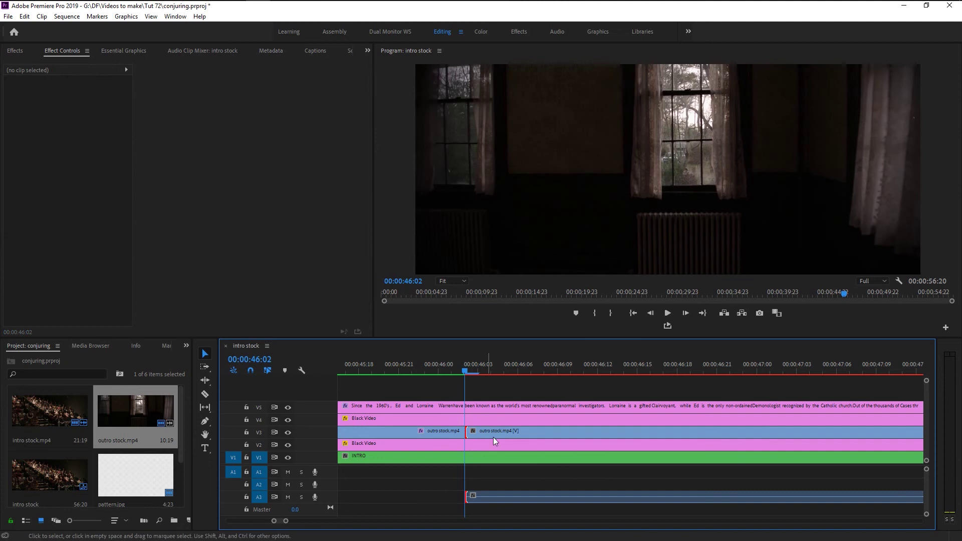
# Add a 2-frame Cross Dissolve starting at the outro cut, deleting the Constant Power audio crossfade.
pyautogui.rightClick(465, 432)
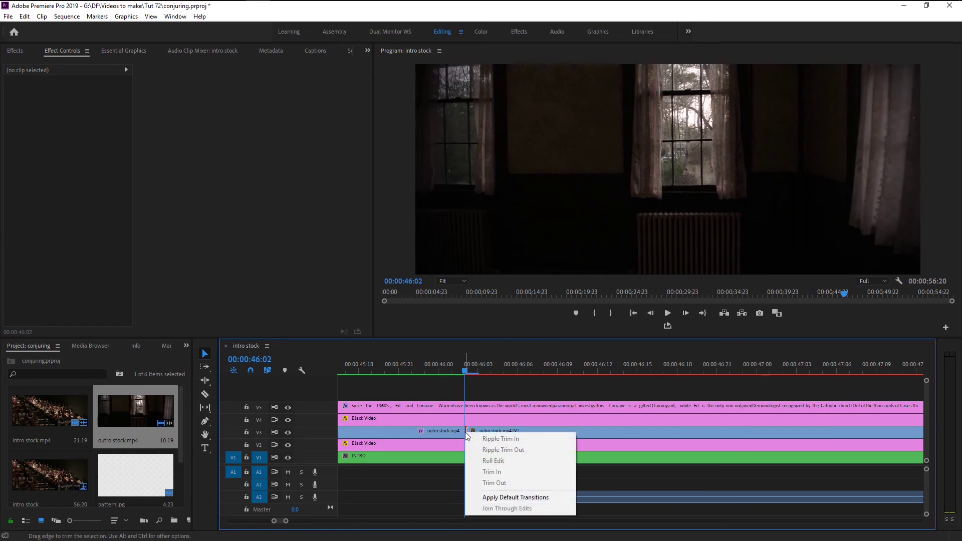
pyautogui.click(490, 497)
pyautogui.click(487, 498)
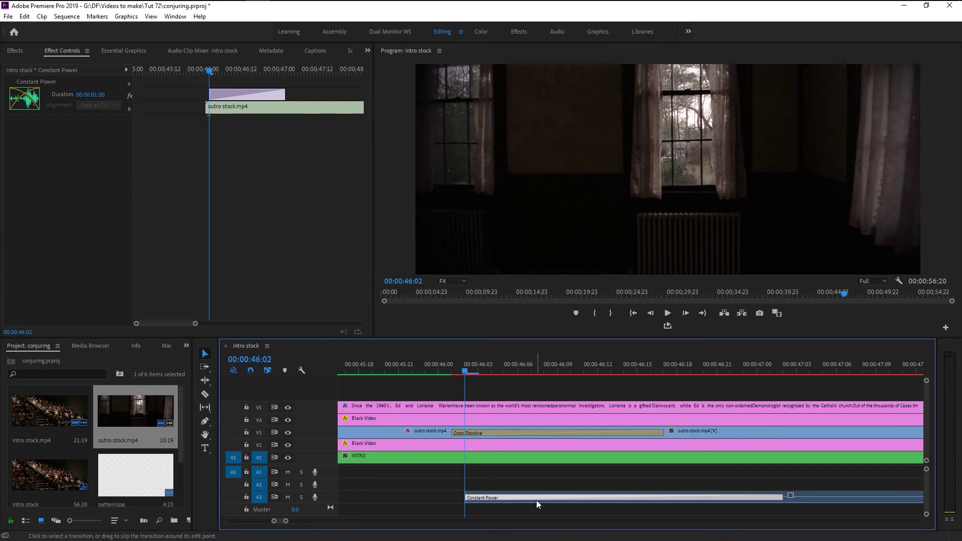
pyautogui.press('Delete')
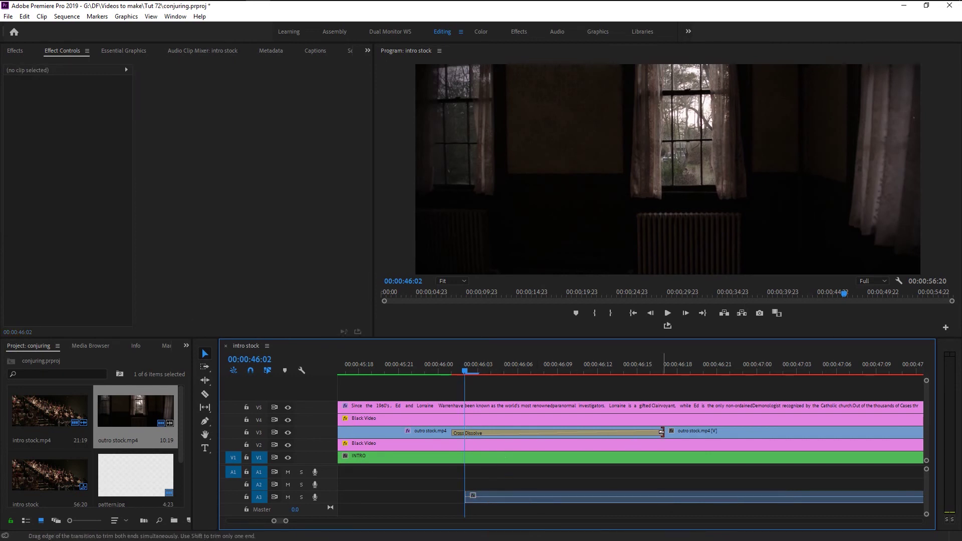
pyautogui.moveTo(662, 432); pyautogui.dragTo(631, 434)
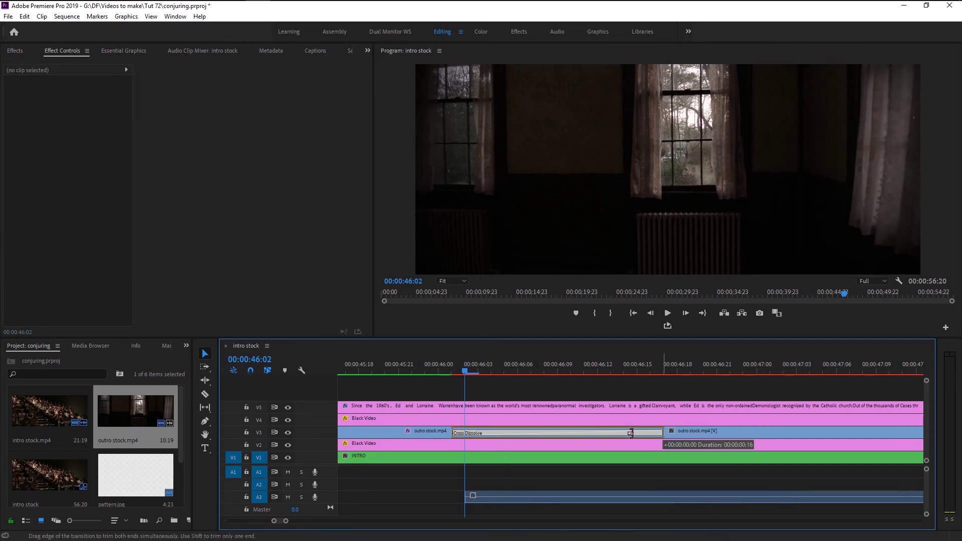
pyautogui.moveTo(525, 435); pyautogui.dragTo(506, 465)
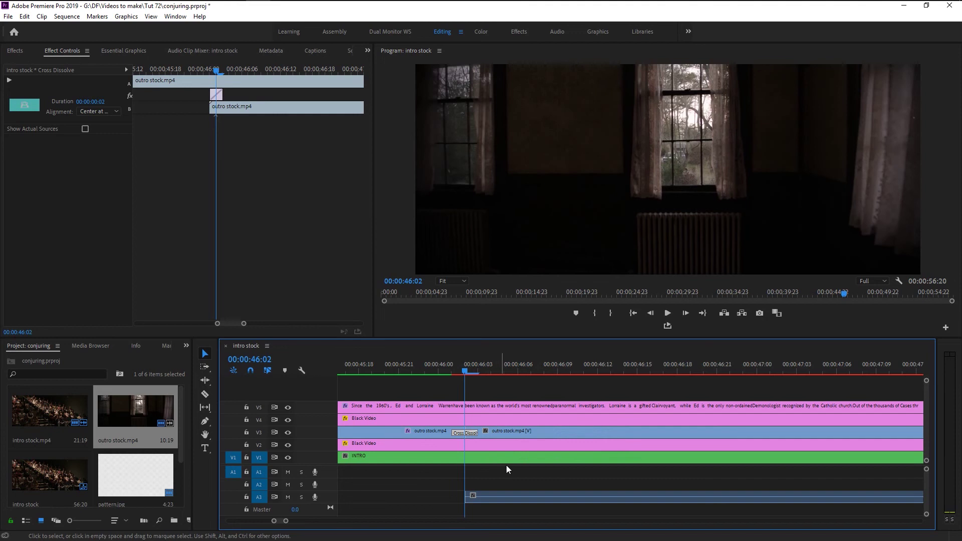
# Preview the dissolve between the outro clips and zoom out to the whole sequence.
pyautogui.press('-')
pyautogui.press('-')
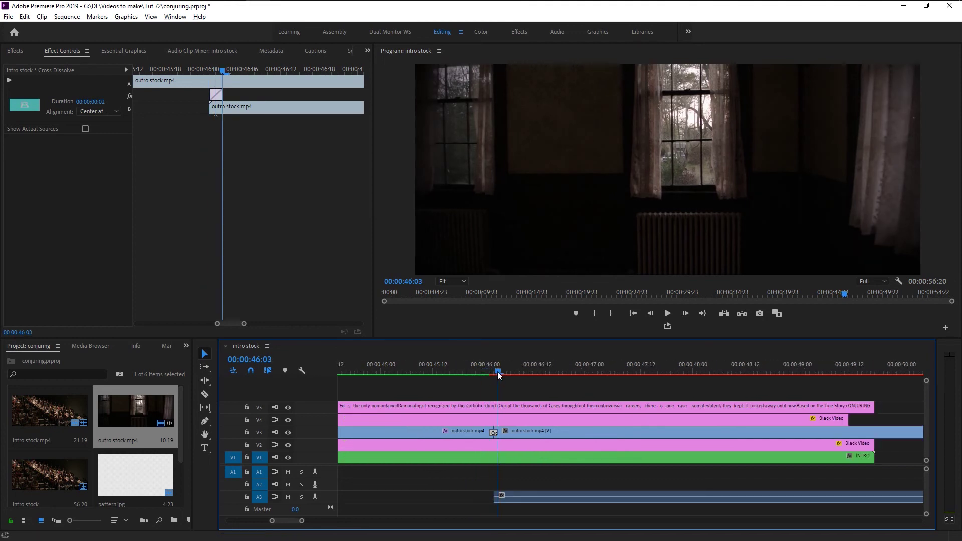
pyautogui.moveTo(499, 375); pyautogui.dragTo(477, 375)
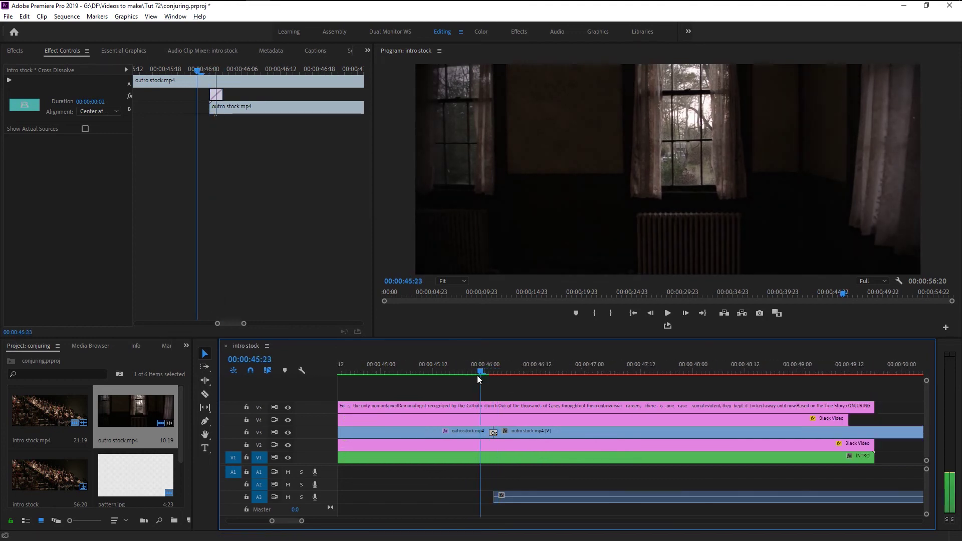
pyautogui.press('space')
pyautogui.press('-')
pyautogui.press('-')
pyautogui.press('-')
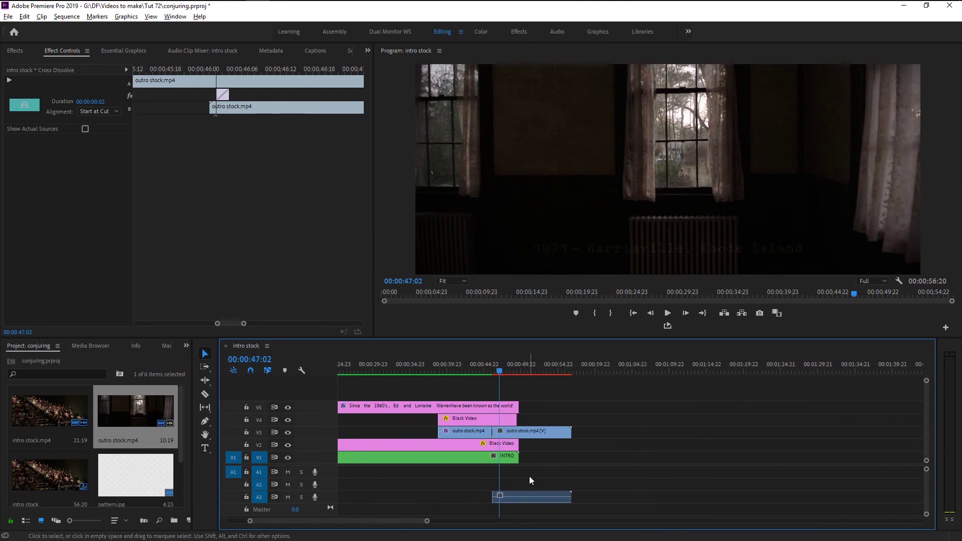
pyautogui.press('-')
pyautogui.press('-')
pyautogui.press('-')
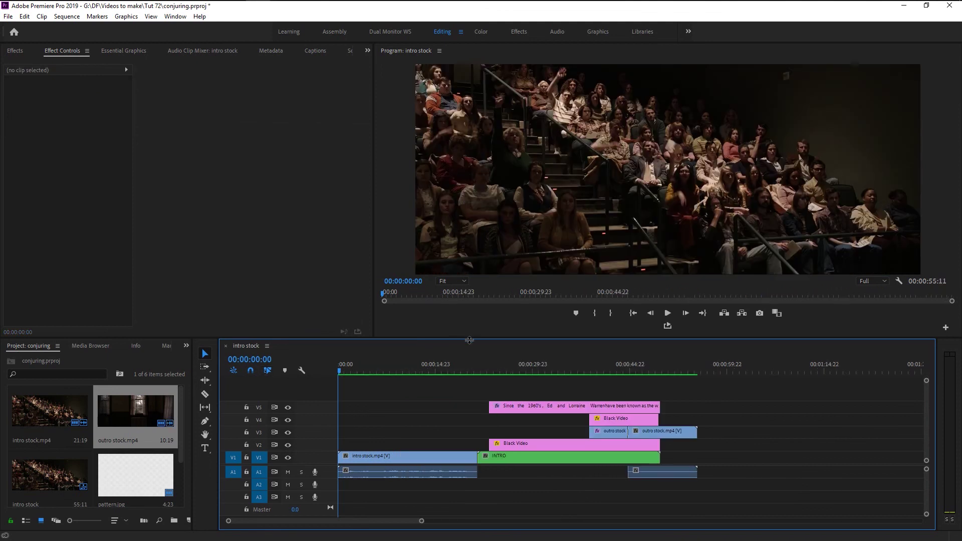
# Make the Program monitor taller and wider, then play the intro sequence from the start.
pyautogui.moveTo(469, 341); pyautogui.dragTo(470, 450)
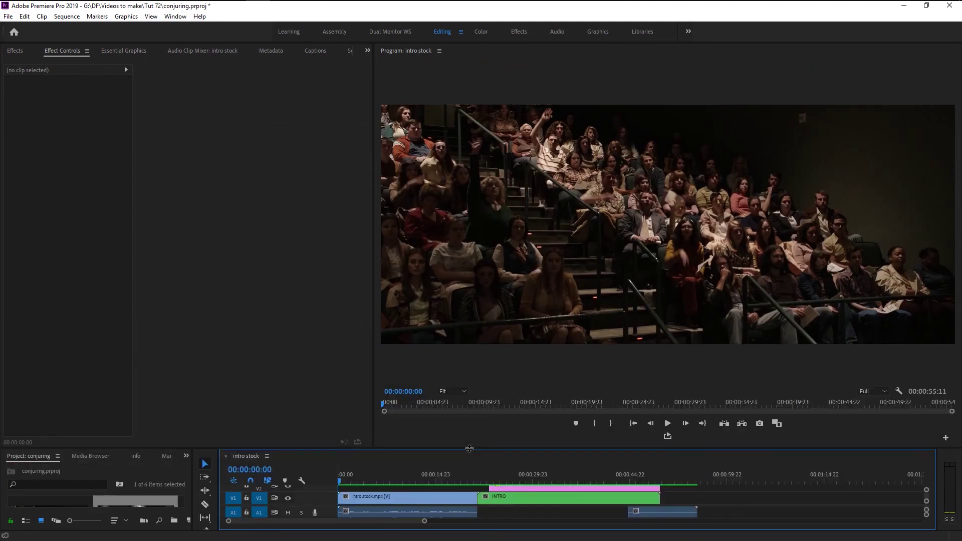
pyautogui.moveTo(373, 361); pyautogui.dragTo(25, 374)
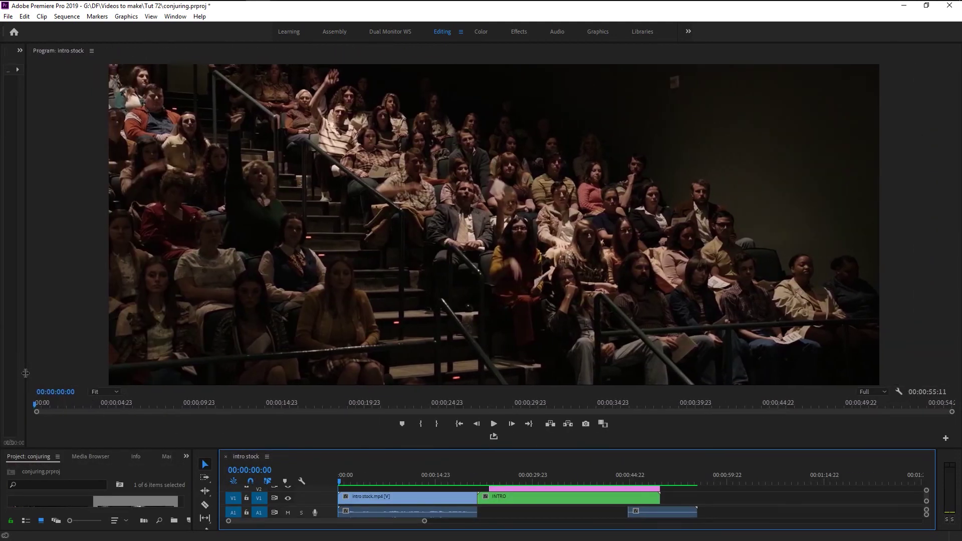
pyautogui.click(491, 427)
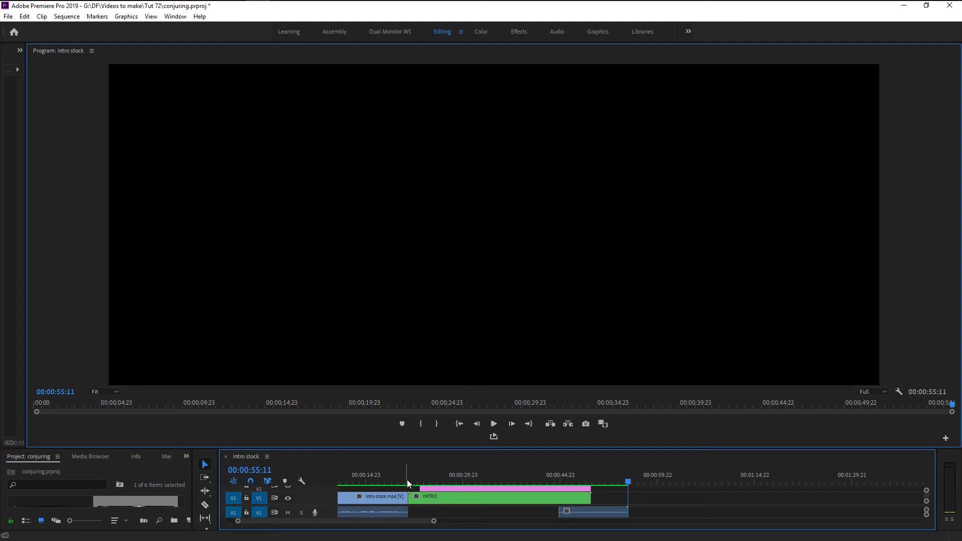
pyautogui.click(409, 480)
pyautogui.moveTo(410, 480); pyautogui.dragTo(603, 501)
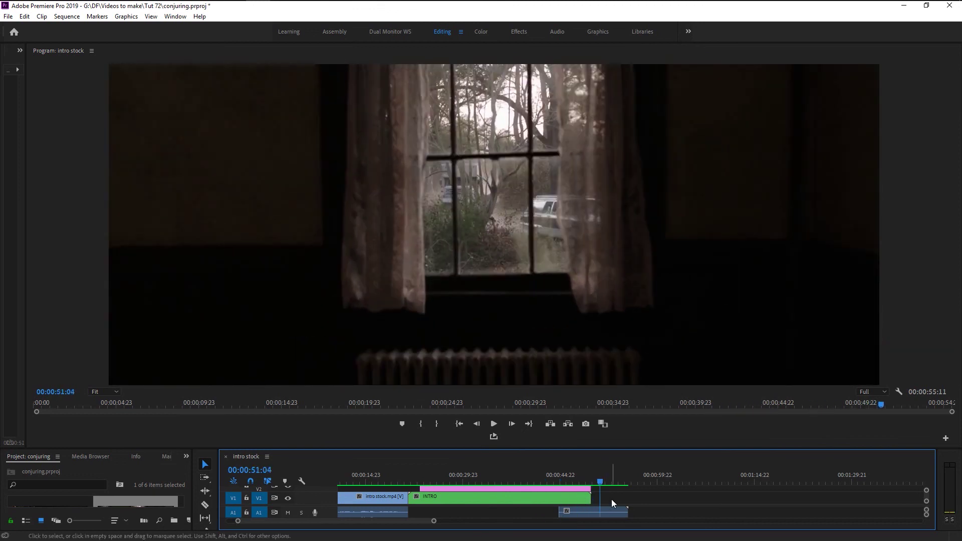